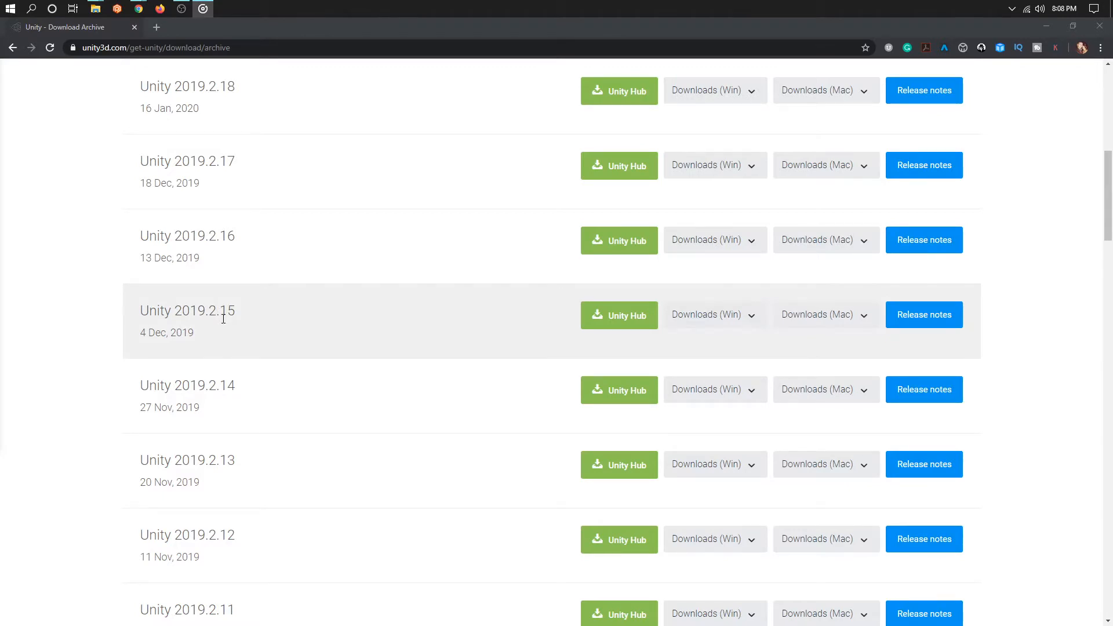
# - Find Unity 2019.2.12 in the download archive and launch the downloaded UnityDownloadAssistant-2019.2.12f1 installer
pyautogui.scroll(-3, 224, 319)
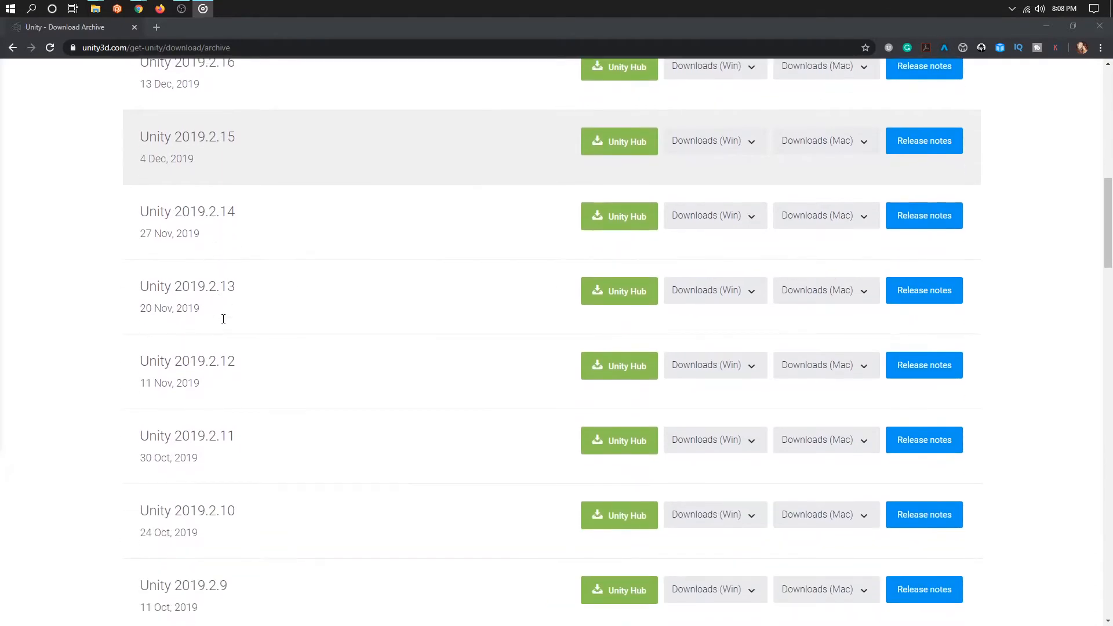
pyautogui.scroll(-1, 229, 319)
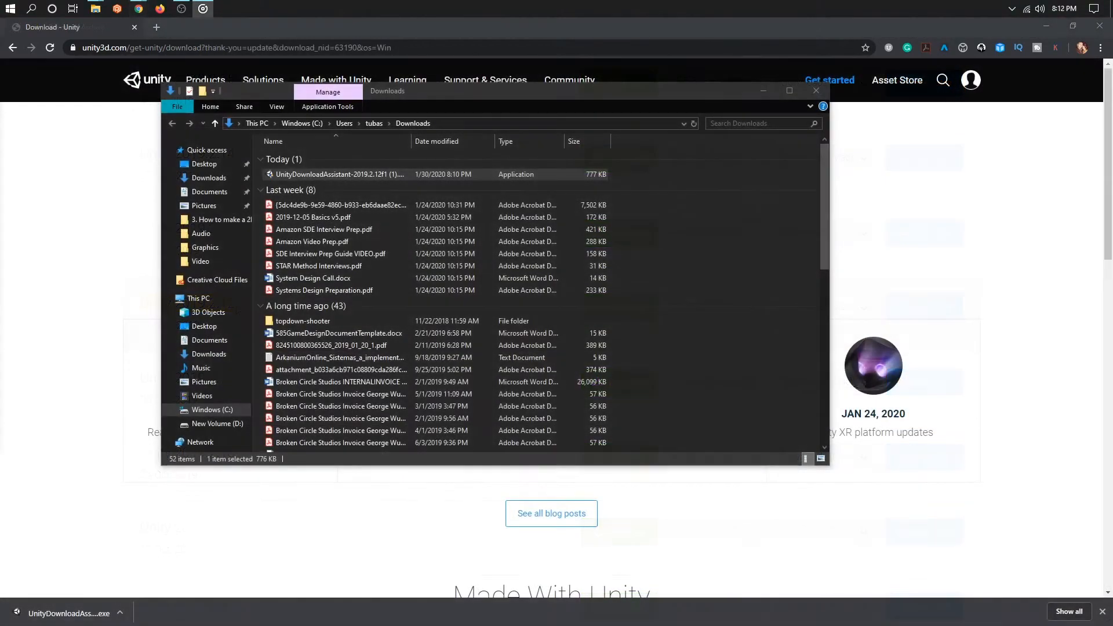
pyautogui.doubleClick(311, 175)
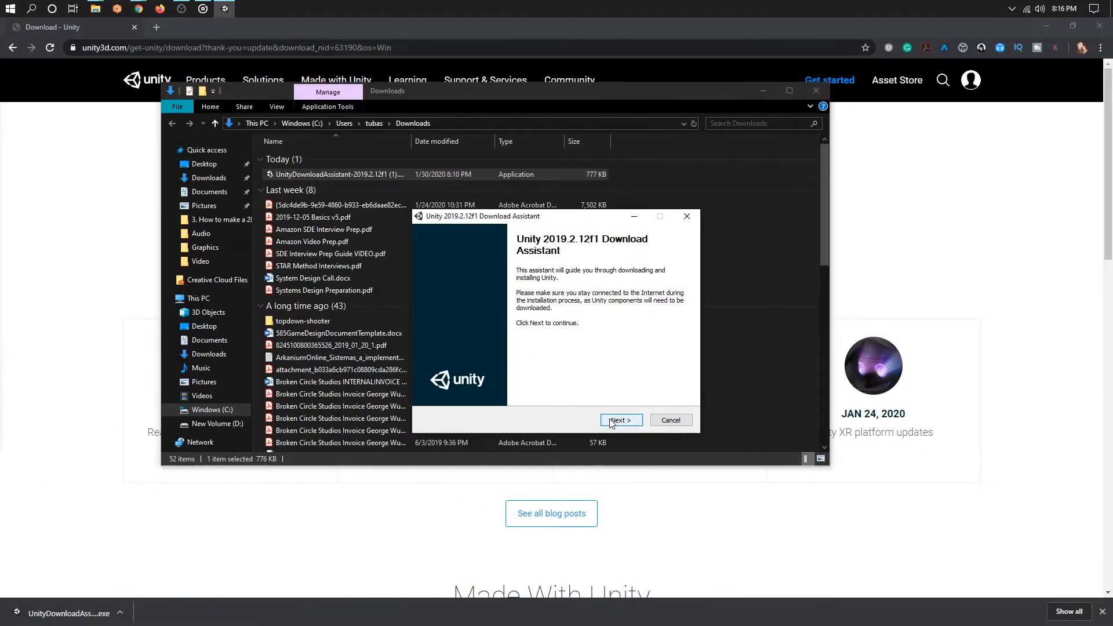
pyautogui.click(611, 421)
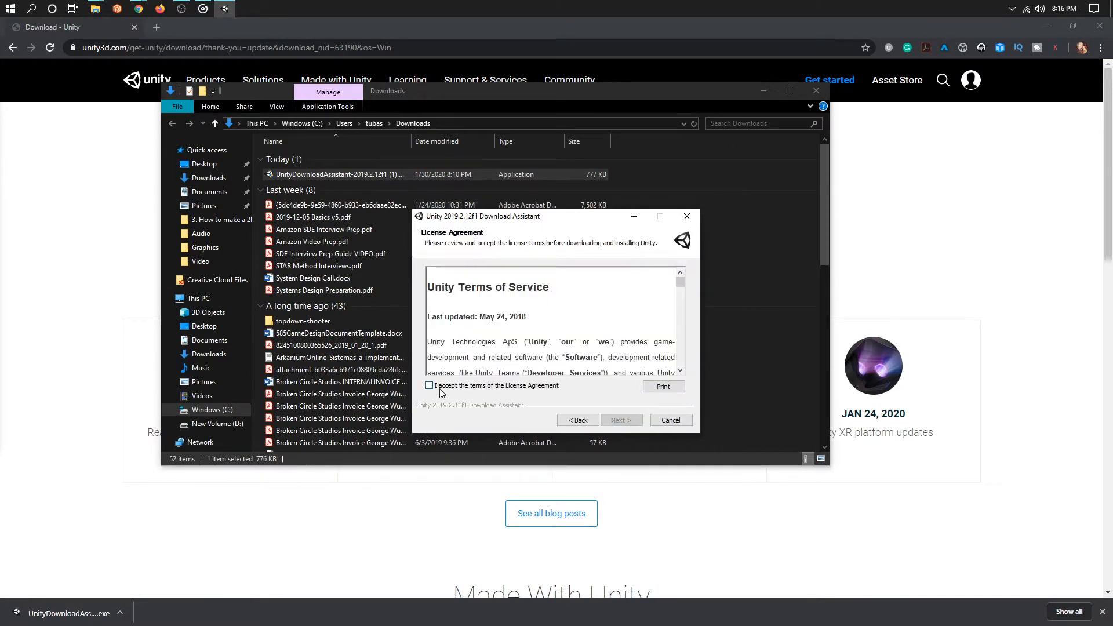
# - Read through the Unity Terms of Service, accept the license agreement and continue to component selection
pyautogui.scroll(-10, 506, 331)
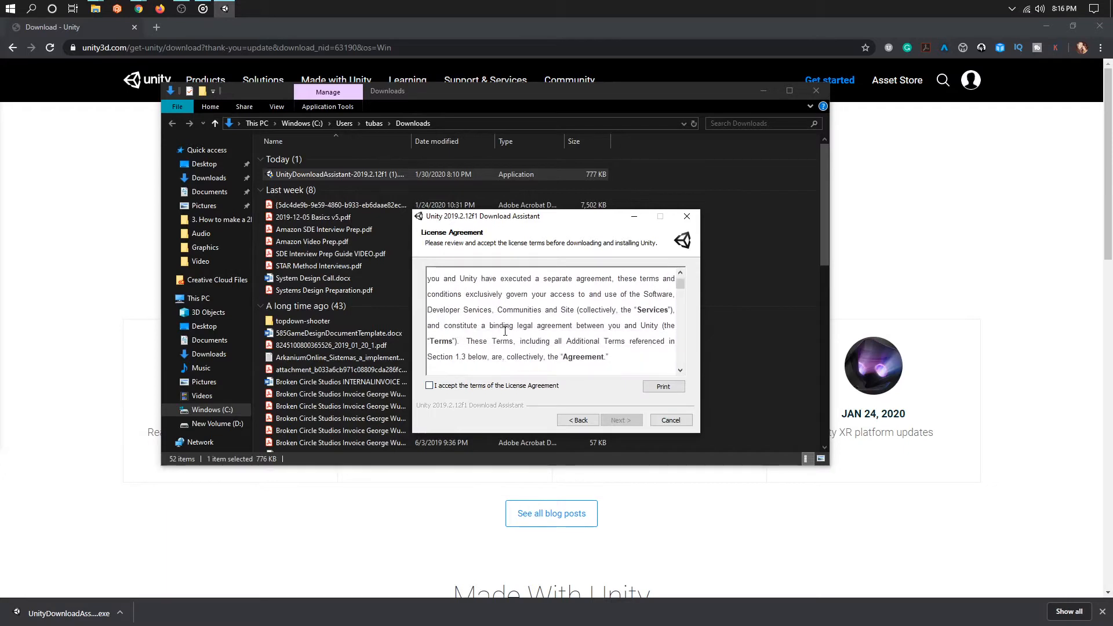
pyautogui.scroll(-10, 505, 331)
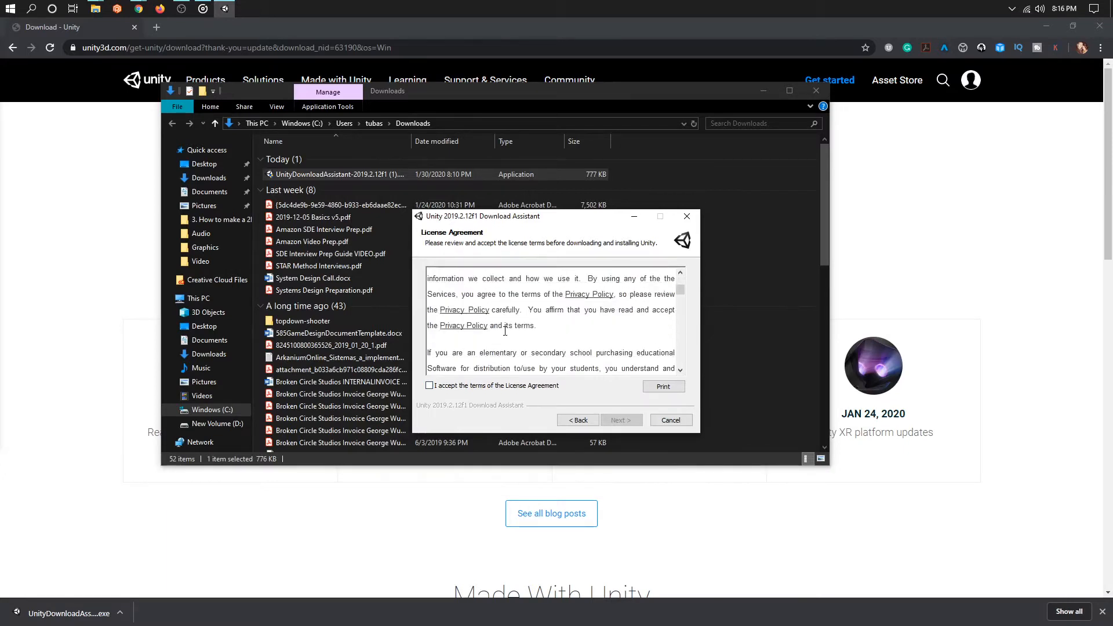
pyautogui.click(443, 389)
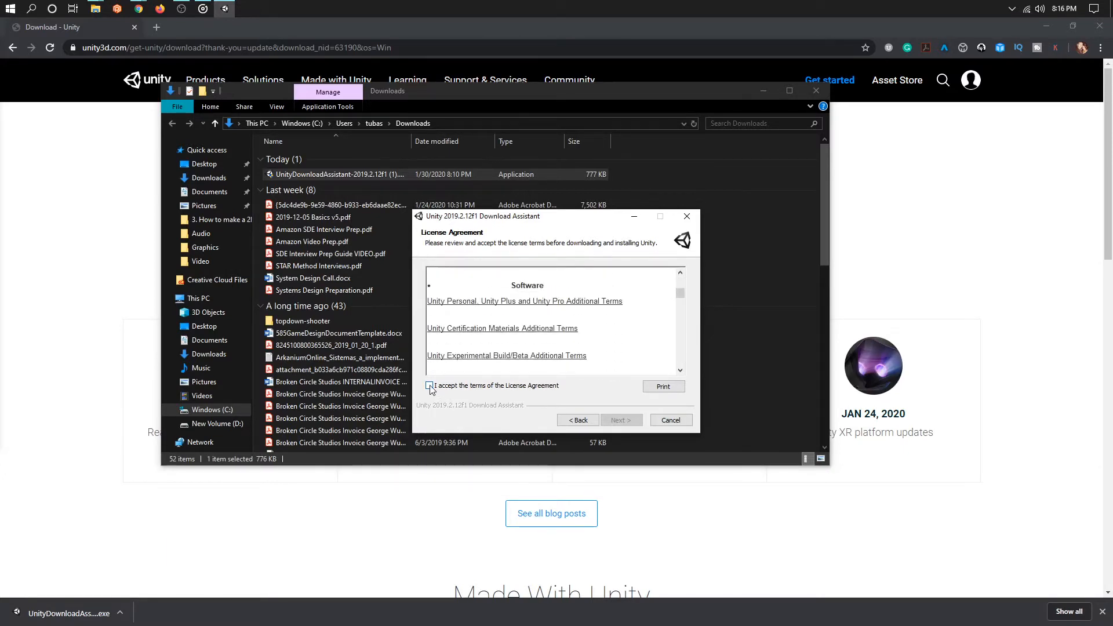
pyautogui.click(622, 421)
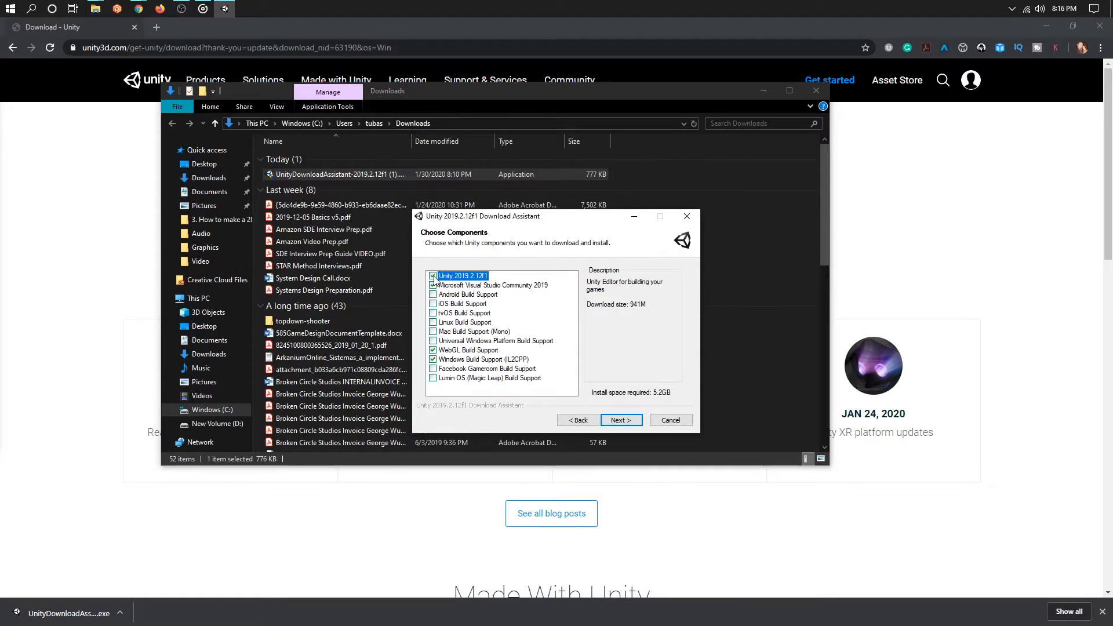
# - Confirm Unity 2019.2.12f1, Microsoft Visual Studio Community 2019, WebGL Build Support and Windows Build Support (IL2CPP) as the components to install
pyautogui.click(471, 286)
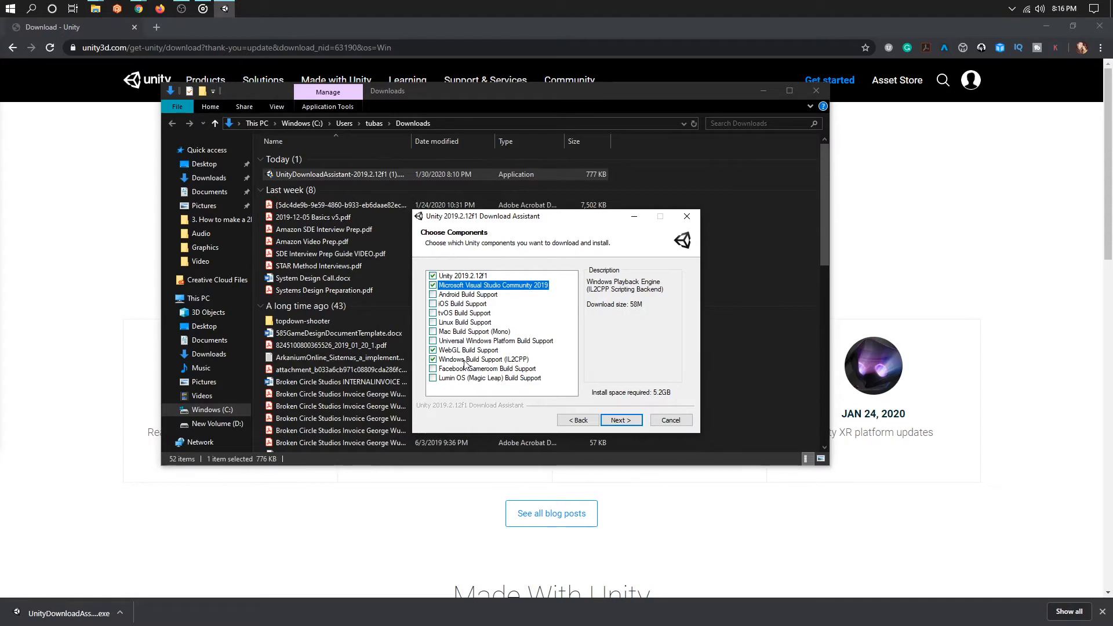
pyautogui.click(466, 359)
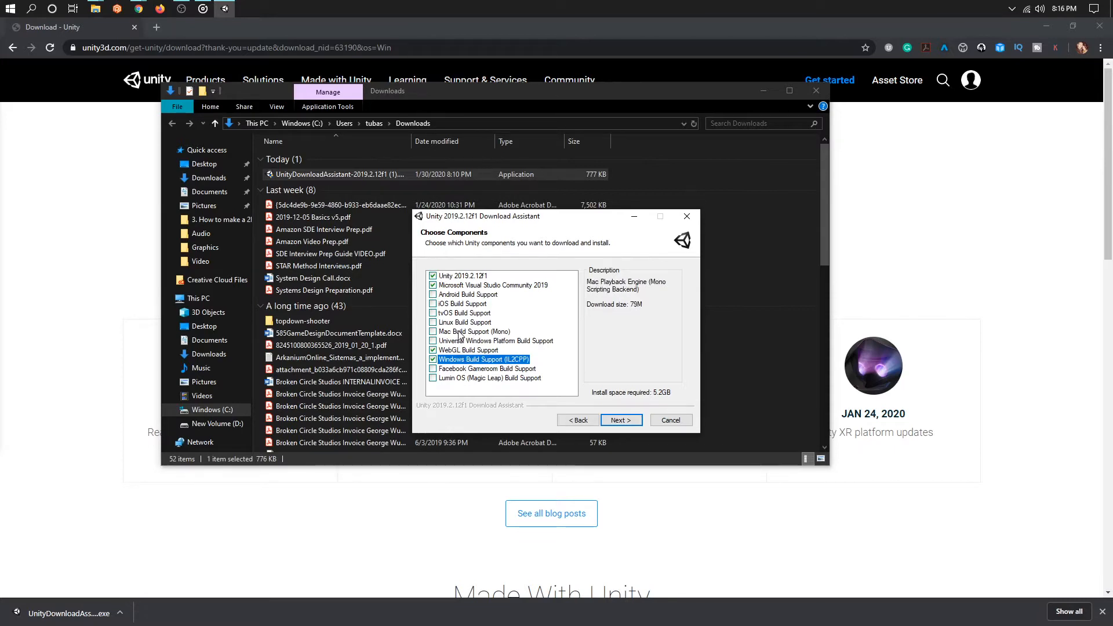
pyautogui.click(459, 334)
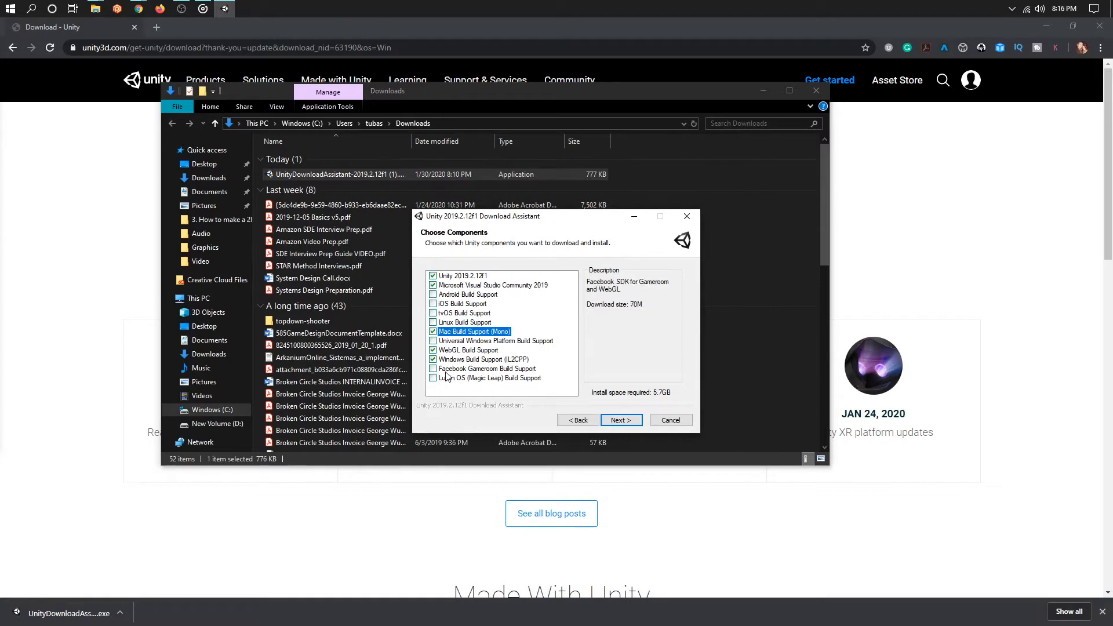
pyautogui.click(447, 380)
pyautogui.click(433, 378)
pyautogui.click(433, 332)
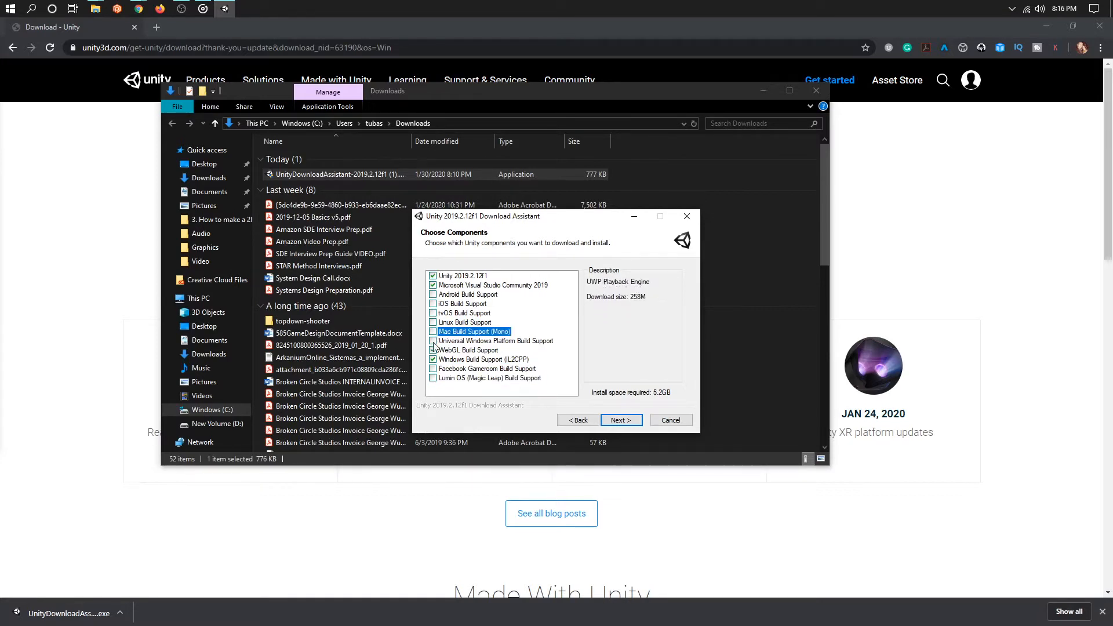
pyautogui.click(433, 350)
pyautogui.click(433, 350)
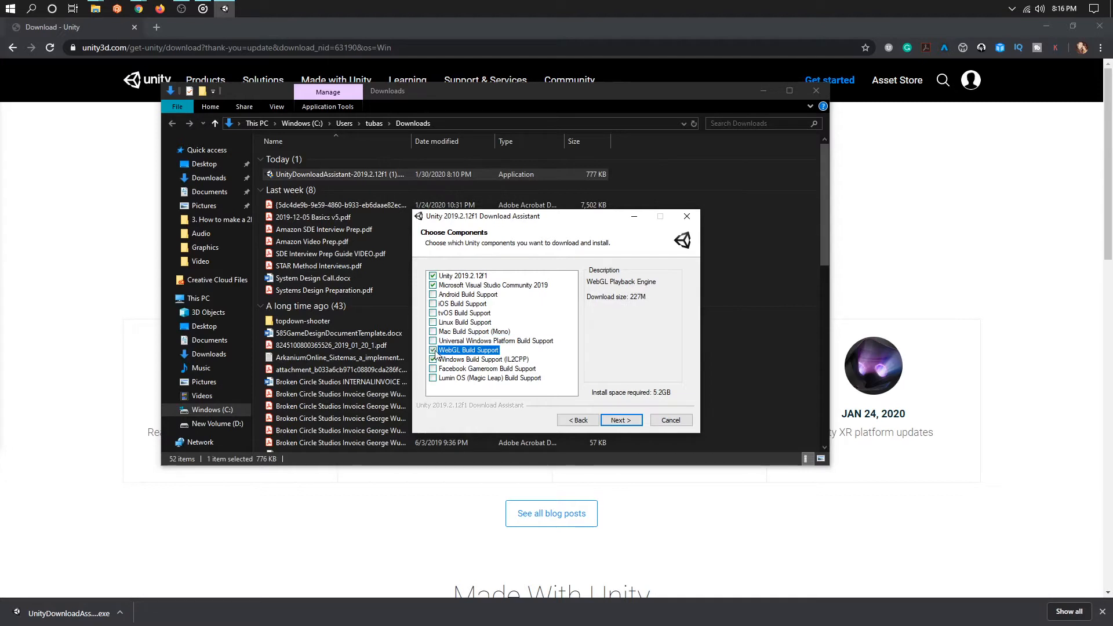
pyautogui.moveTo(579, 221); pyautogui.dragTo(550, 191)
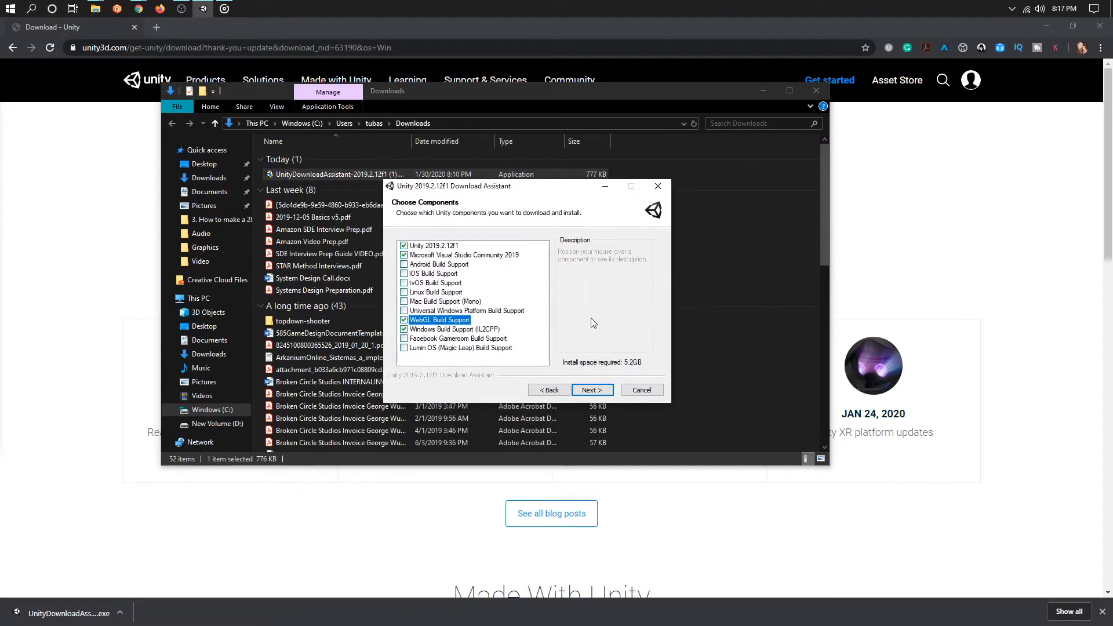
pyautogui.click(593, 390)
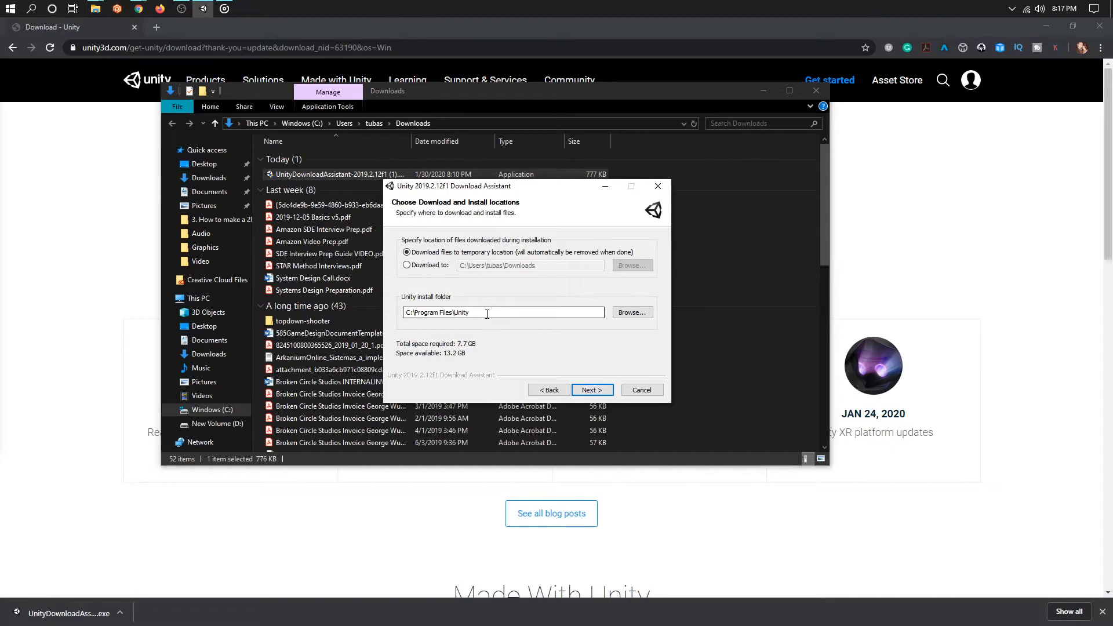
# - Browse for the Unity install folder, going through This PC to the Development folder on drive D
pyautogui.moveTo(487, 314); pyautogui.dragTo(405, 313)
pyautogui.click(632, 313)
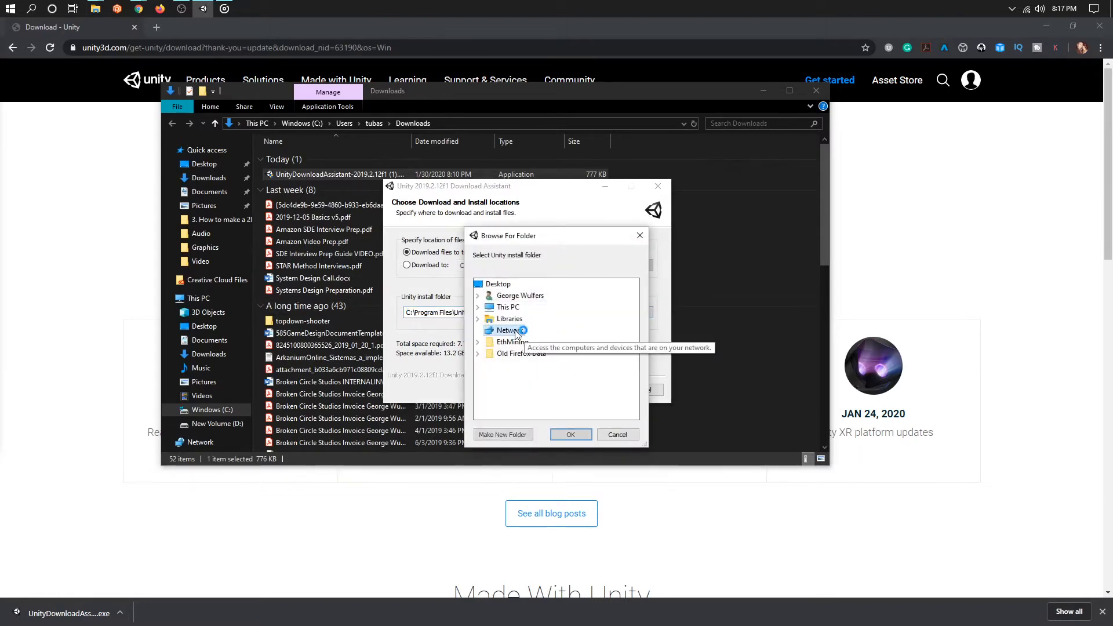
pyautogui.click(478, 307)
pyautogui.click(534, 367)
pyautogui.scroll(10, 542, 365)
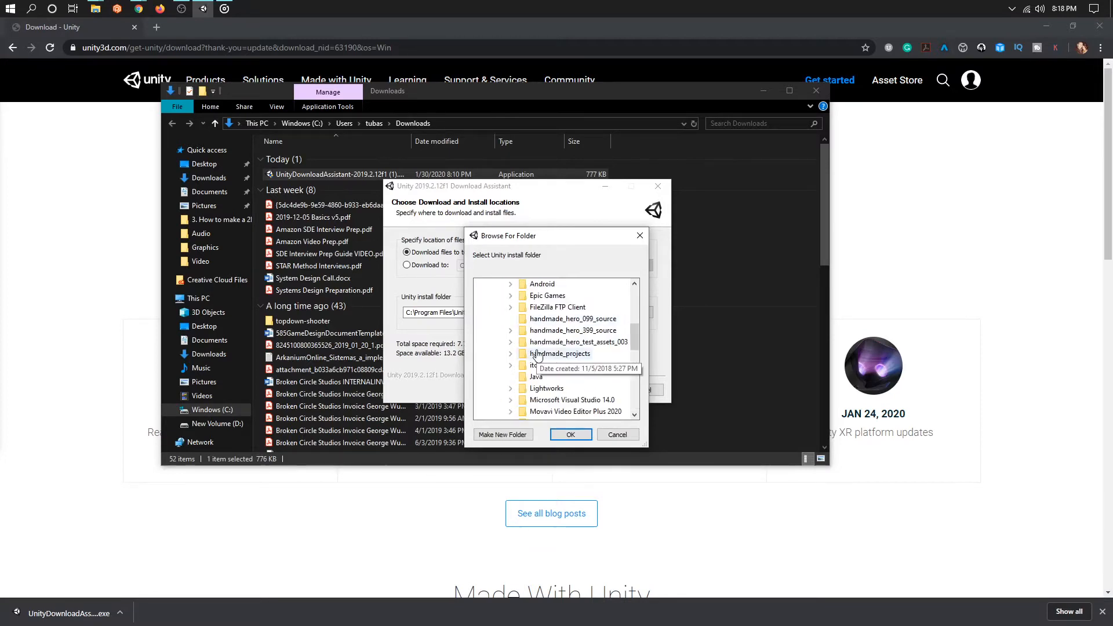
# - Create a new folder named 2019.2.12f1 in D:\Development and choose it as the Unity install folder
pyautogui.click(502, 434)
pyautogui.write('Unity')
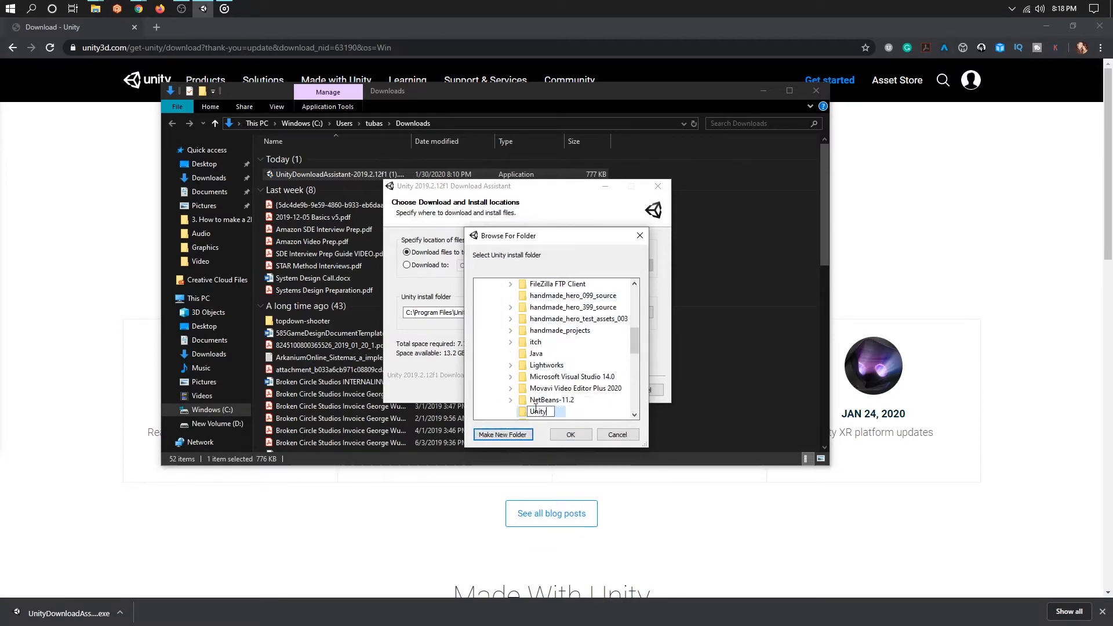
pyautogui.press('Return')
pyautogui.write('2019')
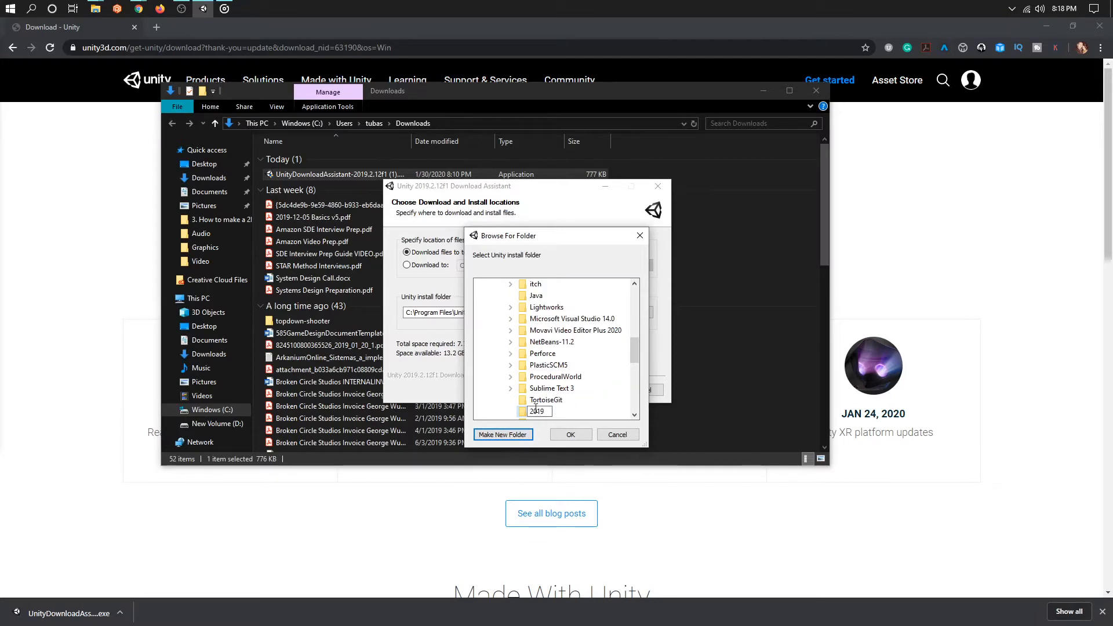
pyautogui.write('.2.12f1')
pyautogui.press('Return')
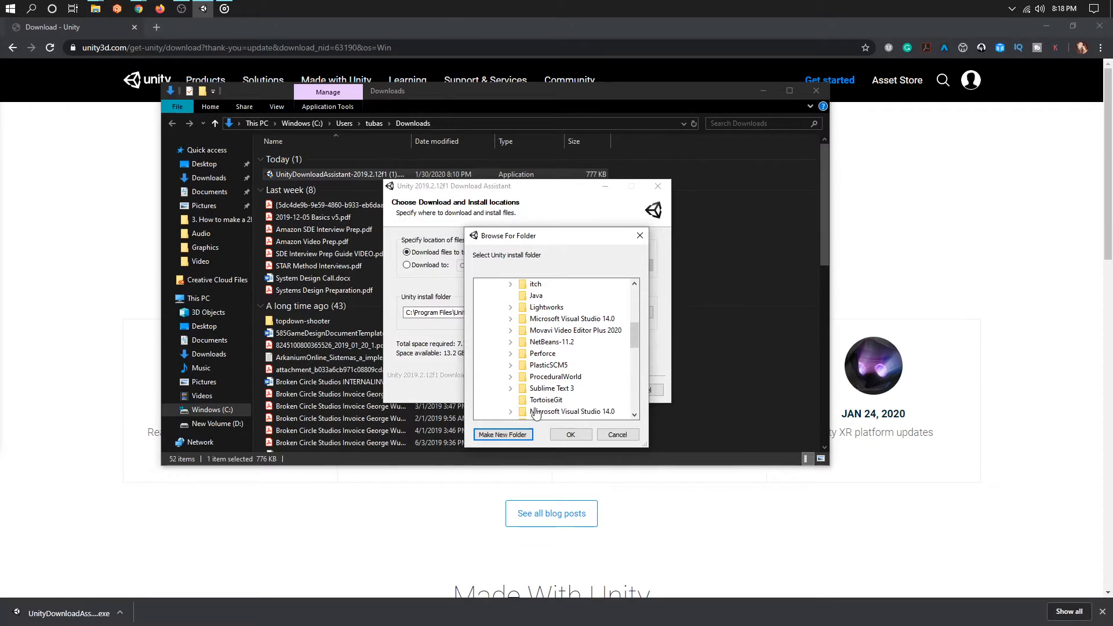
pyautogui.press('Return')
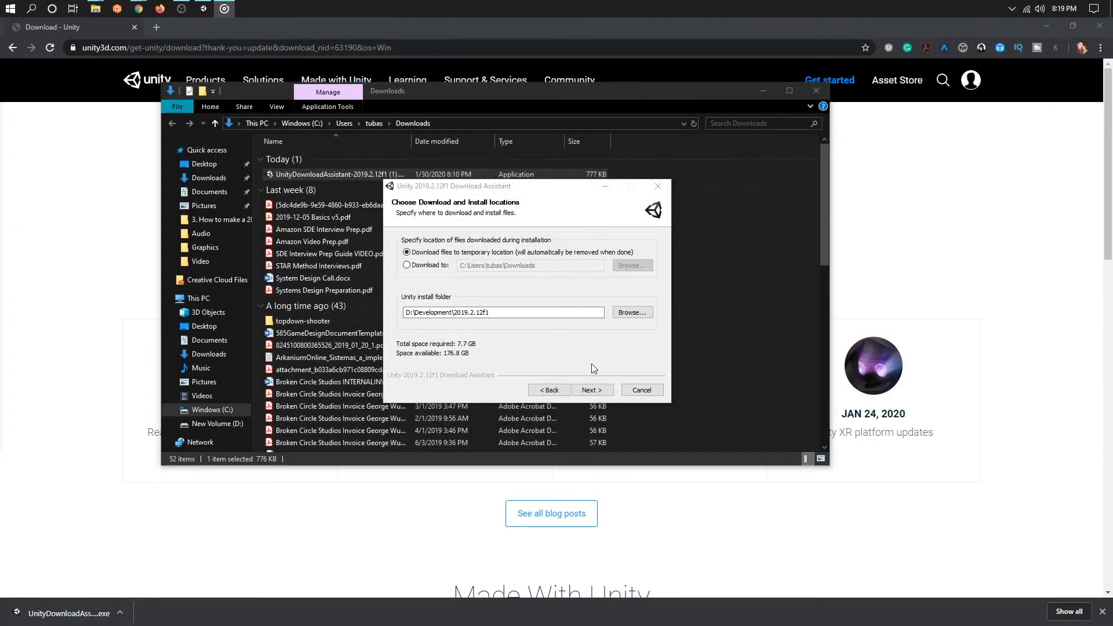
# - Proceed with the chosen install location, accept the Visual Studio 2019 Community license terms and start the installation
pyautogui.click(594, 371)
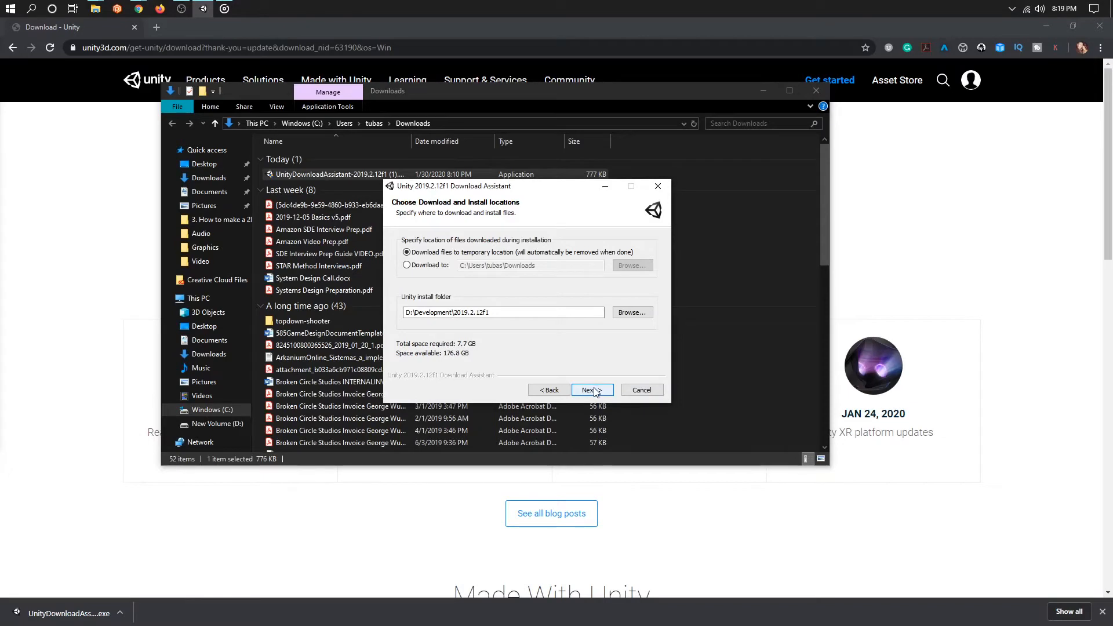
pyautogui.click(592, 391)
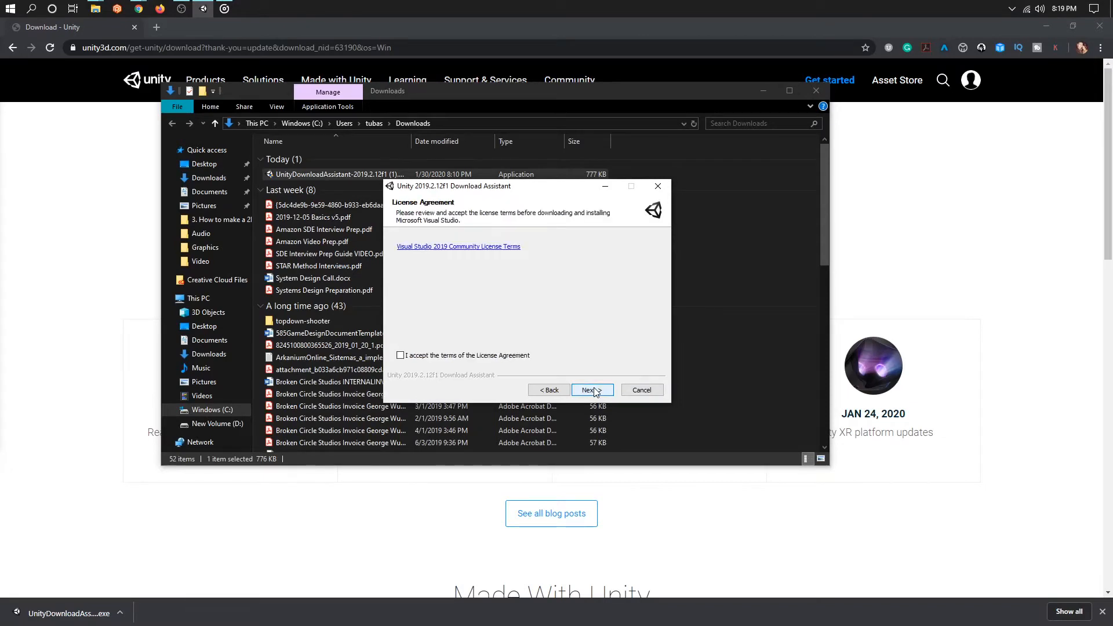
pyautogui.click(400, 356)
pyautogui.click(591, 391)
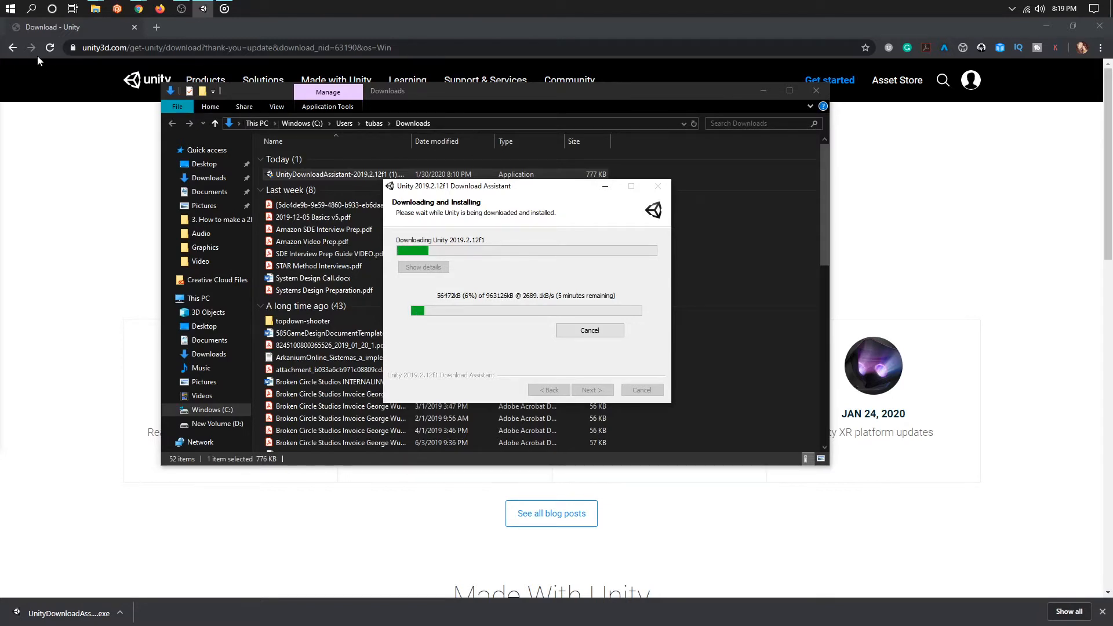
# - Return from the download page to the Unity Download Archive
pyautogui.click(16, 51)
pyautogui.click(14, 49)
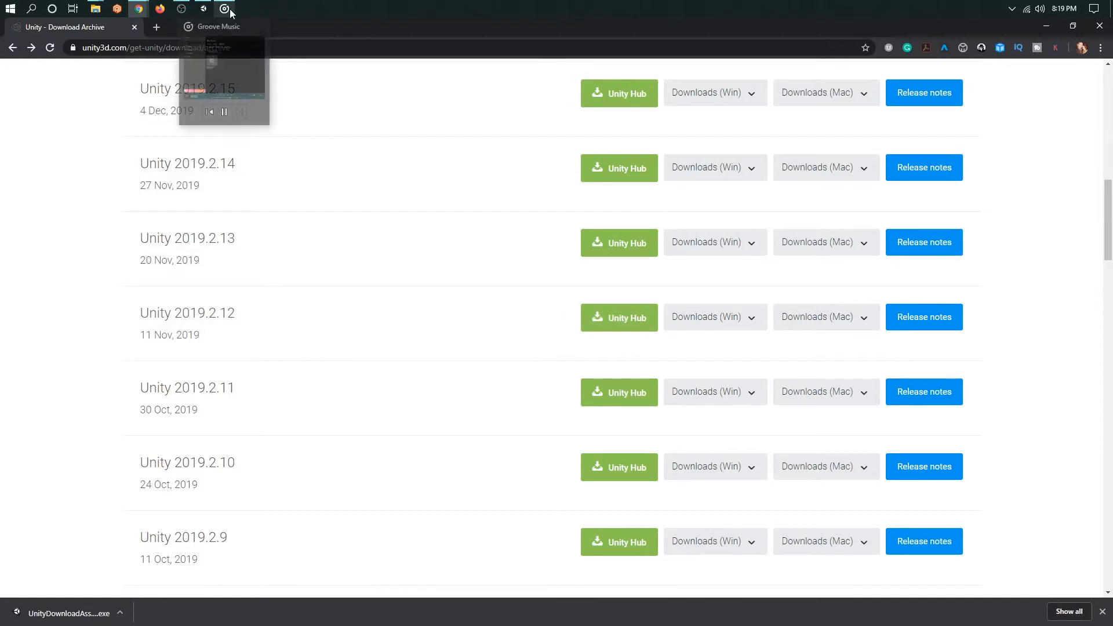
pyautogui.click(204, 9)
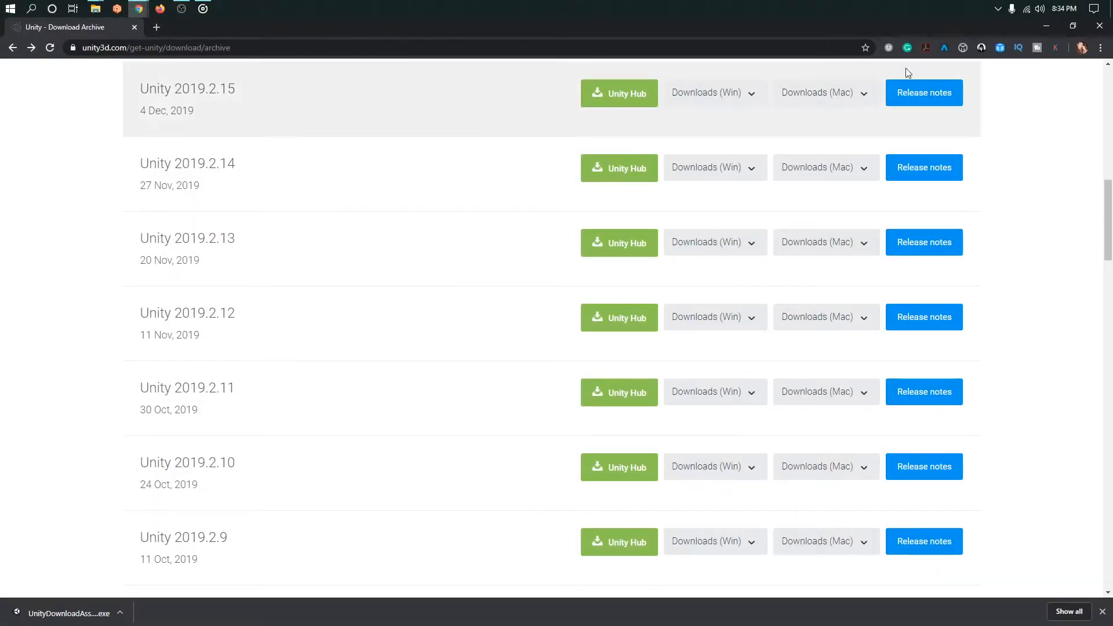
# - Minimize the browser, dismiss the uninstall message, and launch Unity Hub on its list of installed editors
pyautogui.click(1049, 25)
pyautogui.click(642, 369)
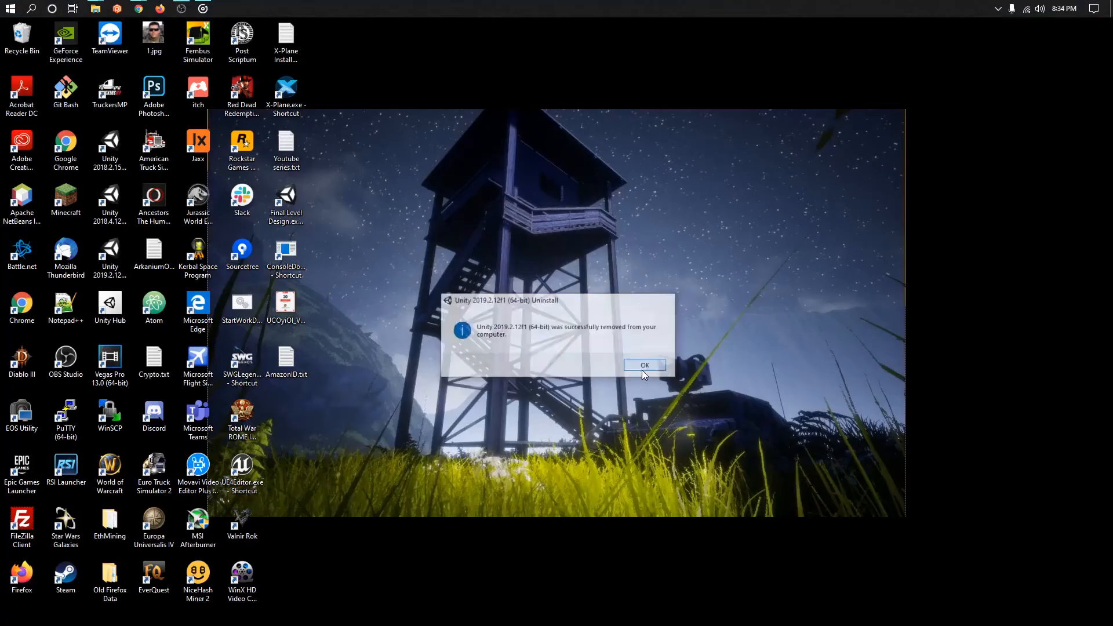
pyautogui.doubleClick(110, 305)
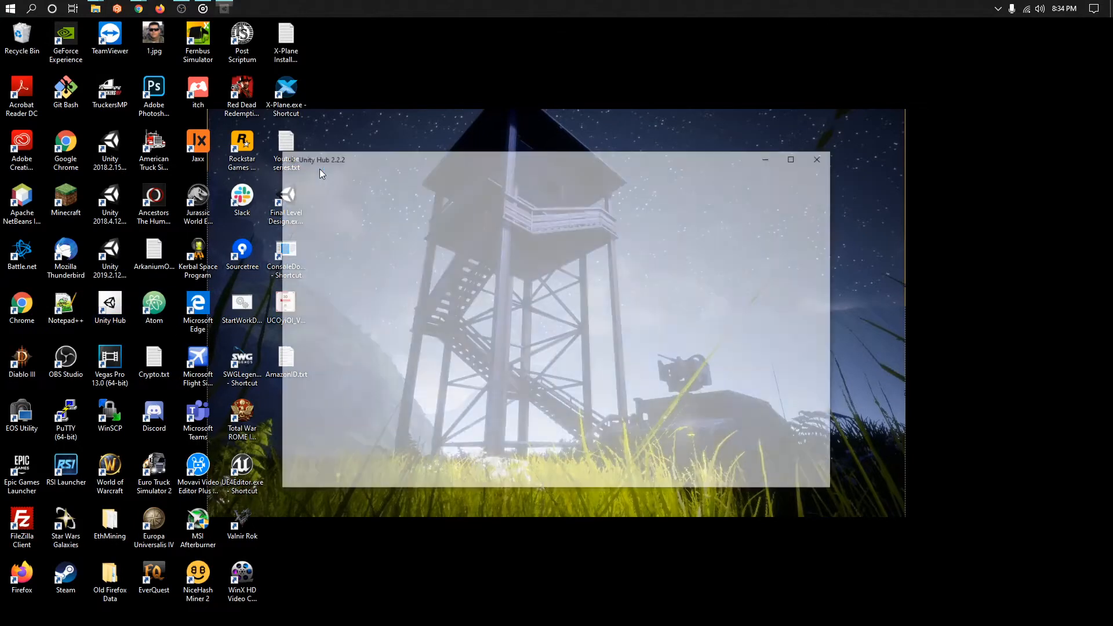
pyautogui.moveTo(357, 161); pyautogui.dragTo(308, 106)
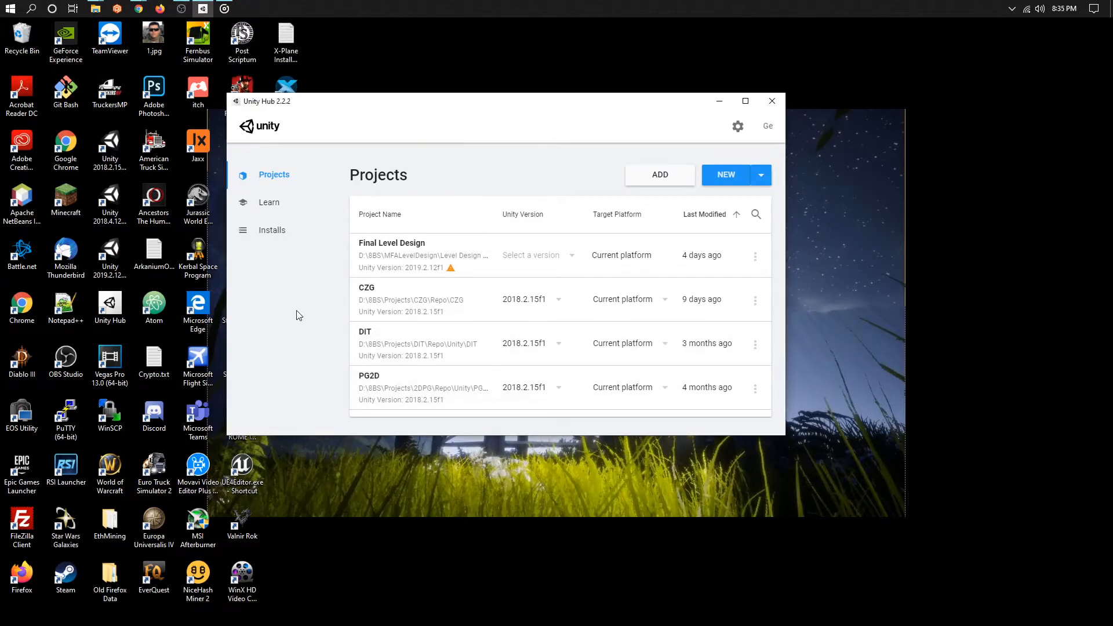
pyautogui.click(271, 231)
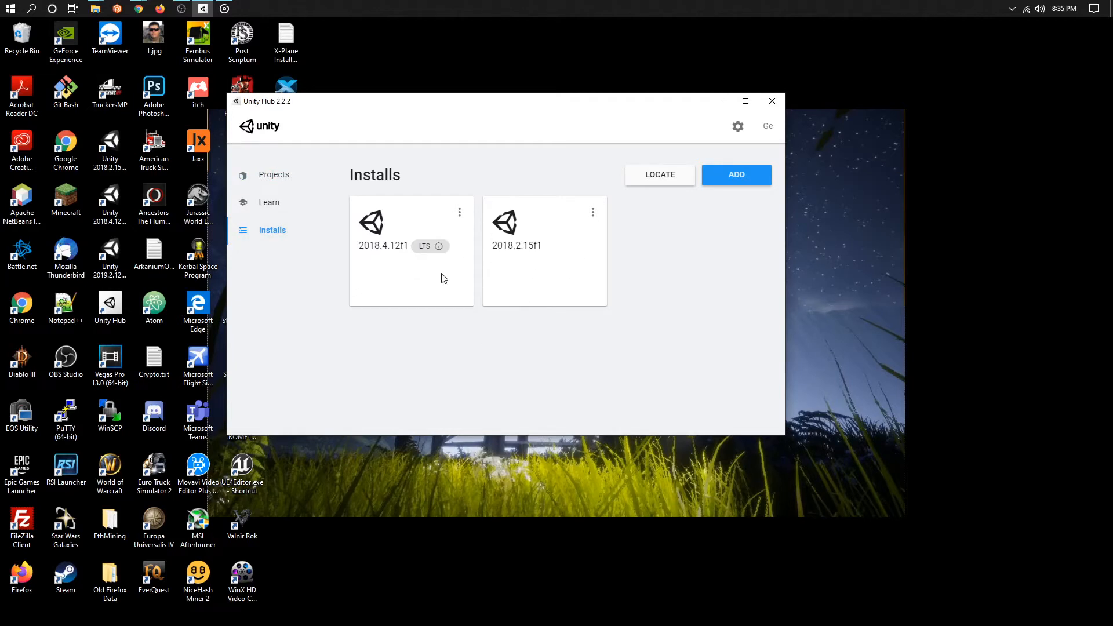
# - Locate the 2019.2.12f1 editor under D:\Development to add it to the installs, and return to the projects list
pyautogui.click(657, 181)
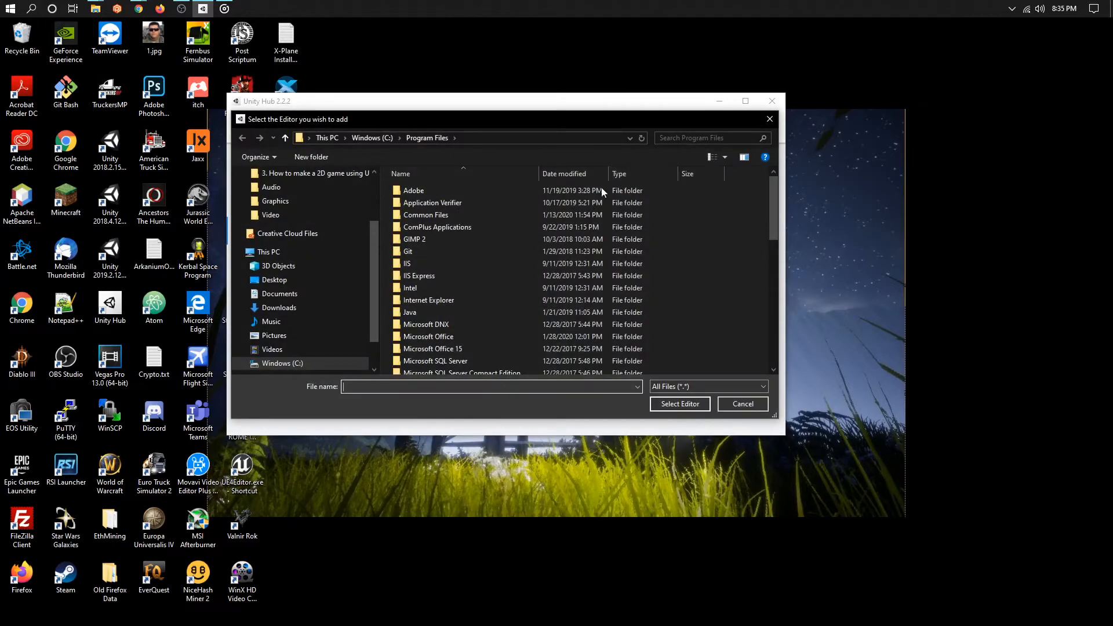
pyautogui.scroll(-1, 290, 353)
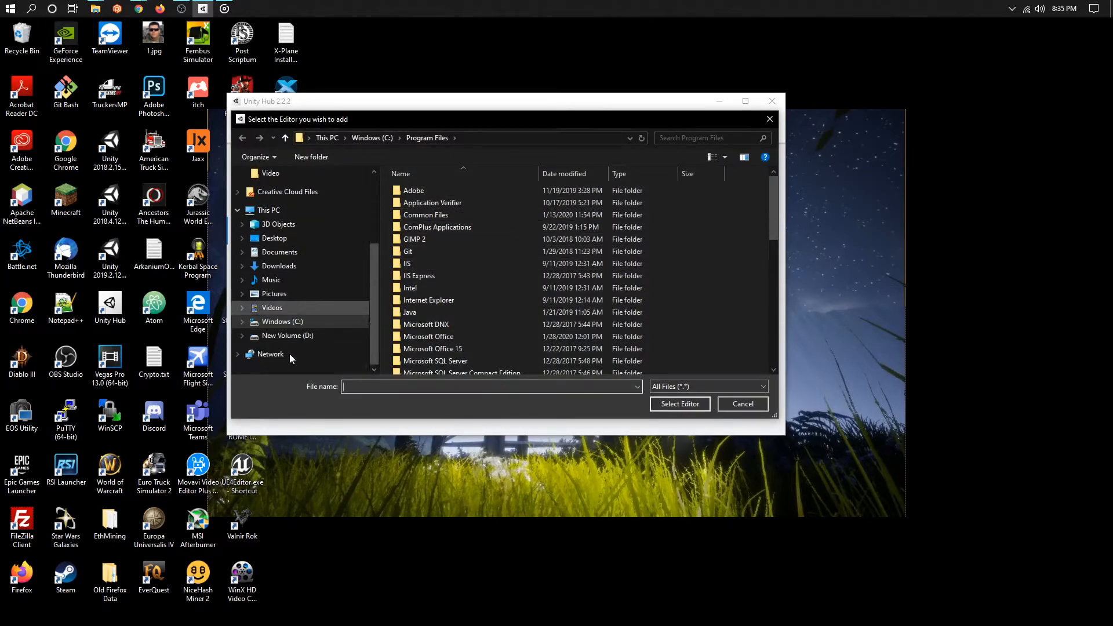
pyautogui.click(290, 335)
pyautogui.doubleClick(430, 227)
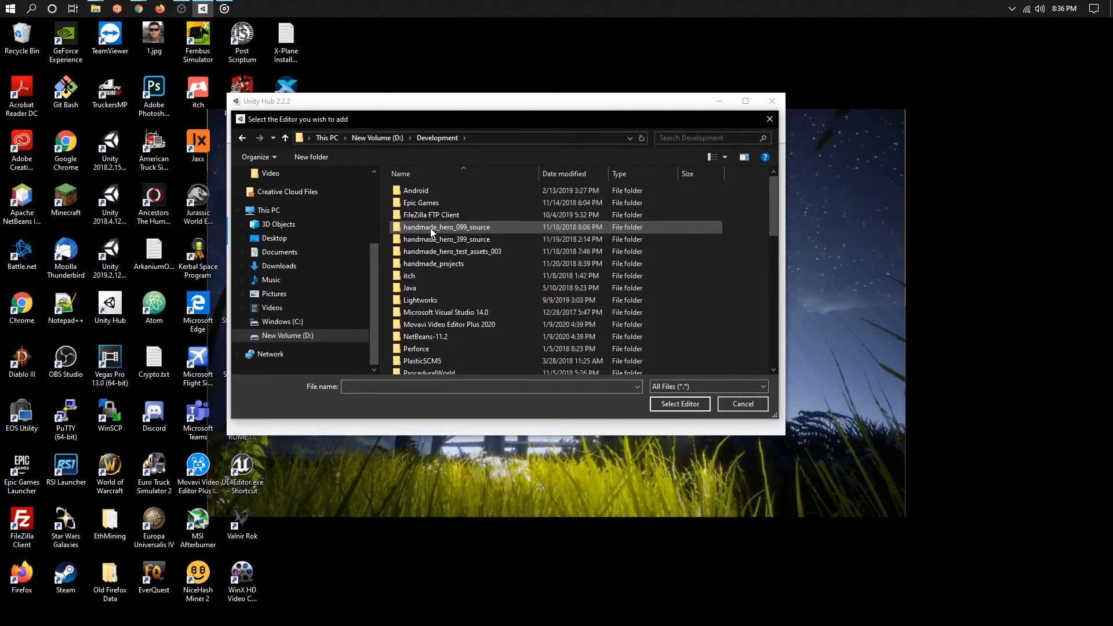
pyautogui.doubleClick(437, 294)
pyautogui.doubleClick(419, 192)
pyautogui.scroll(-6, 430, 290)
pyautogui.doubleClick(429, 326)
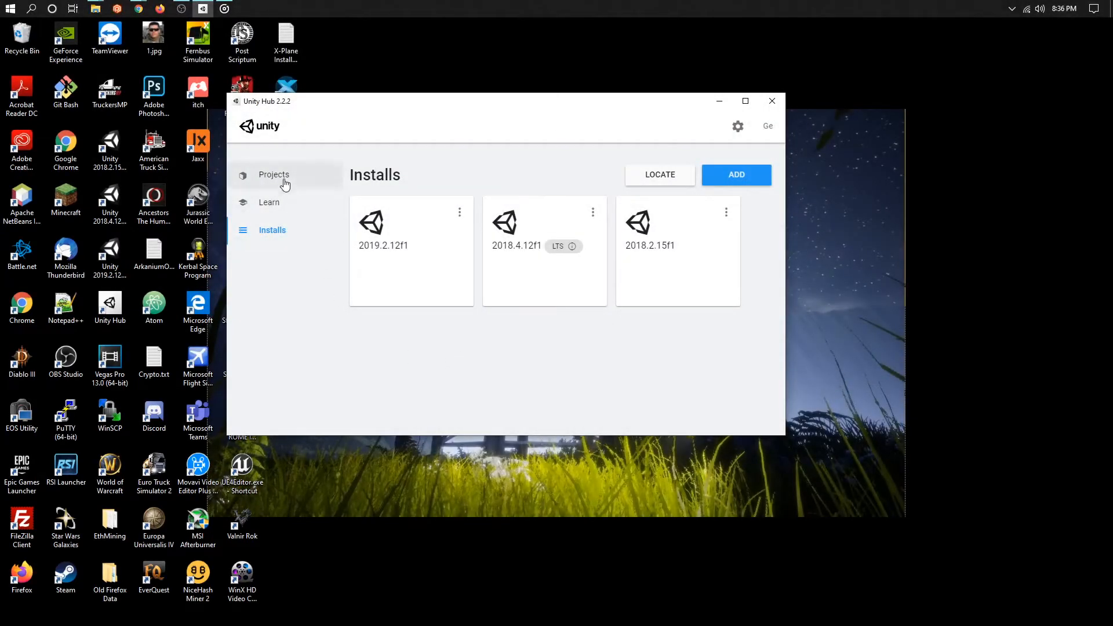
pyautogui.click(284, 181)
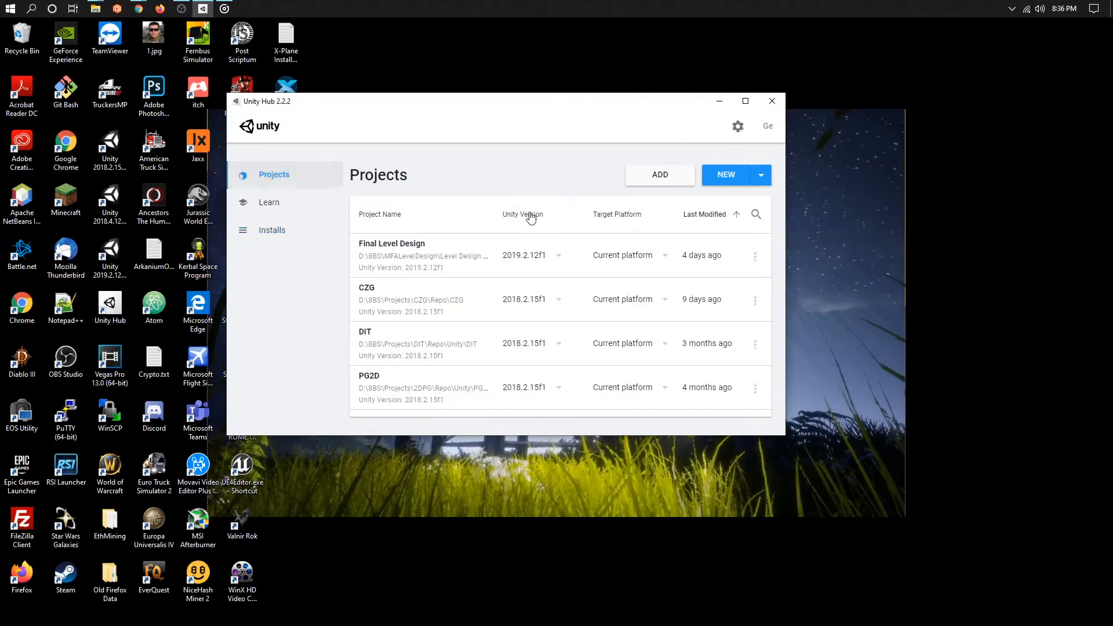
# - Create a new 2D project named 2D_Game_Tutorial_Basics in the existing D:\8BS\YouTube\Unity location
pyautogui.click(725, 175)
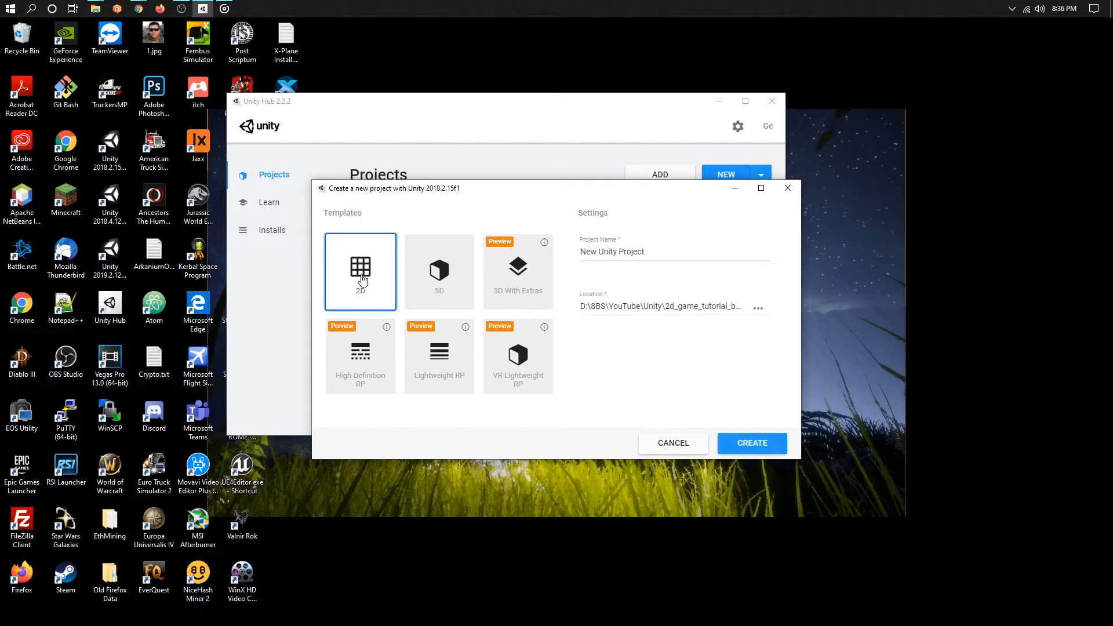
pyautogui.click(663, 253)
pyautogui.tripleClick(664, 253)
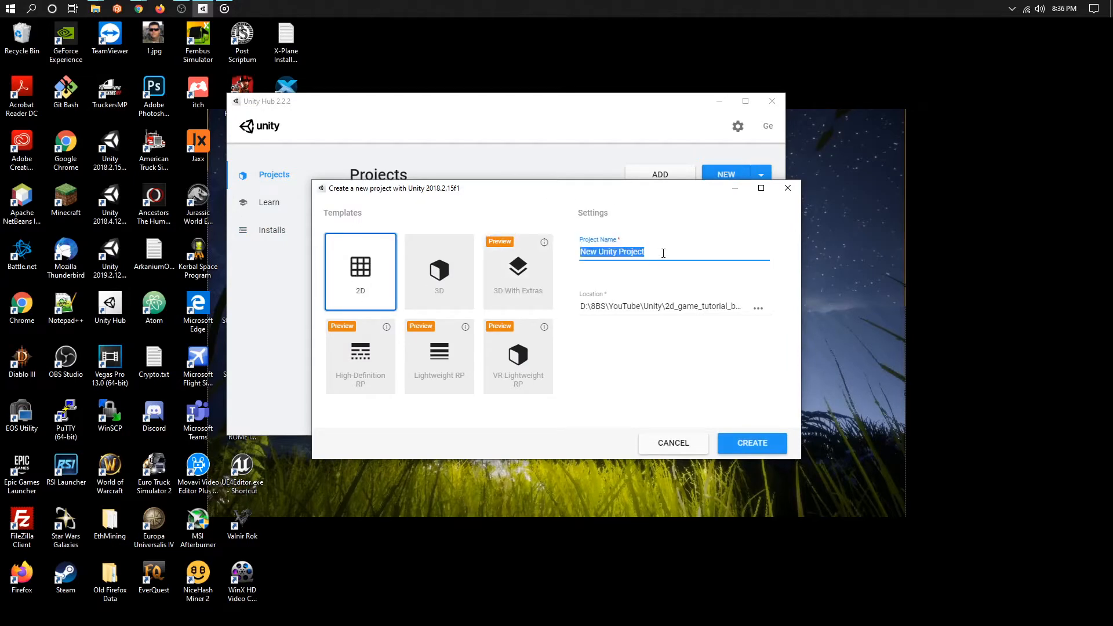
pyautogui.write('2D_Game_Tutorial_Basics')
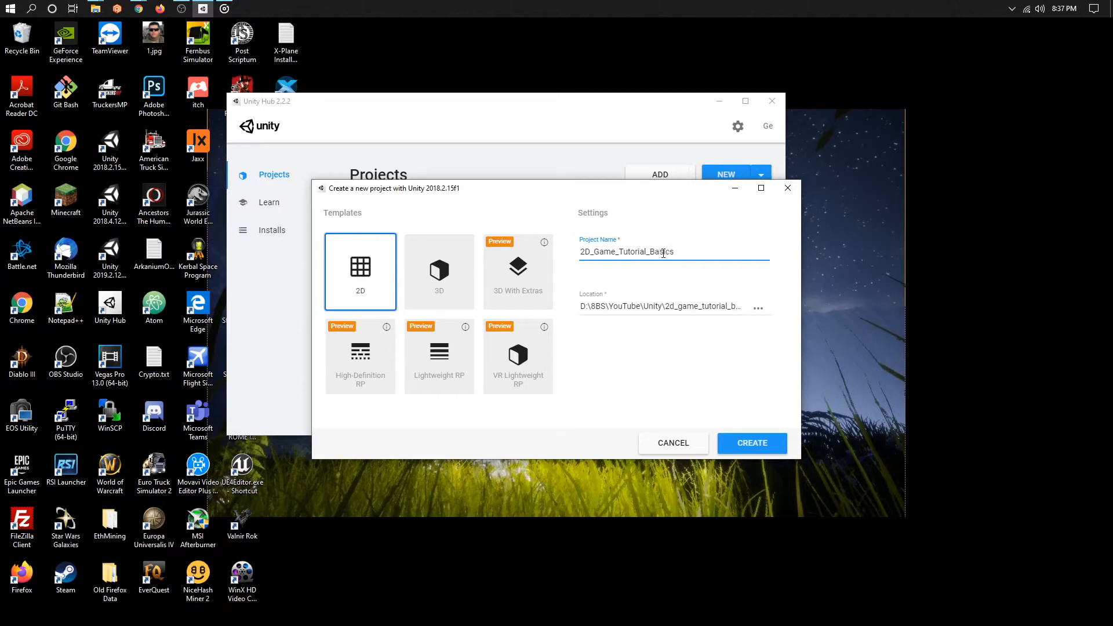
pyautogui.click(723, 307)
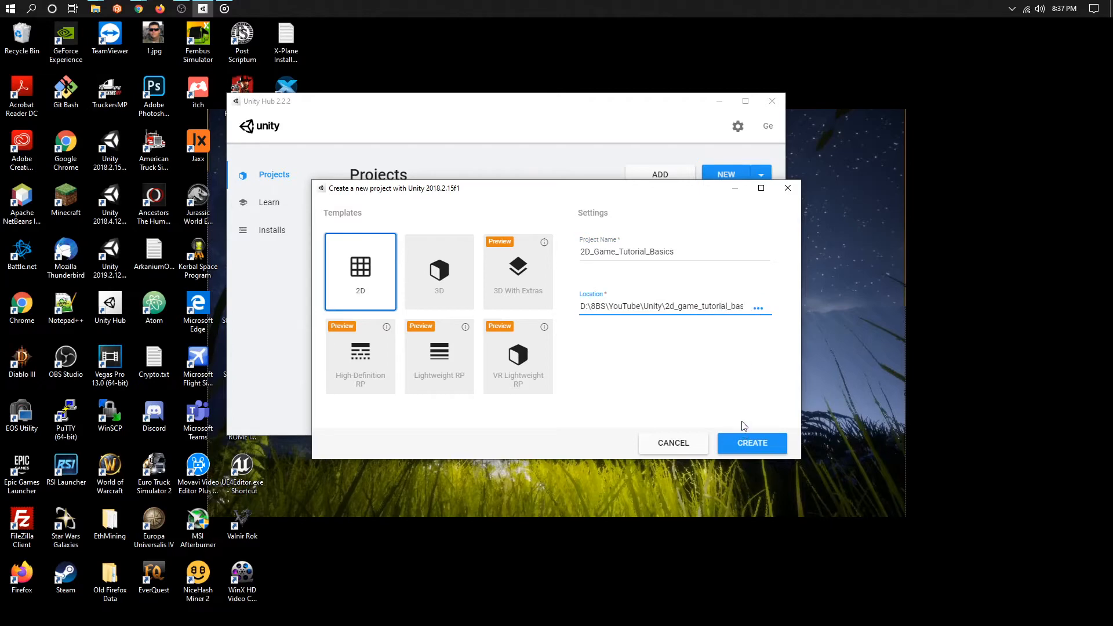
pyautogui.click(752, 443)
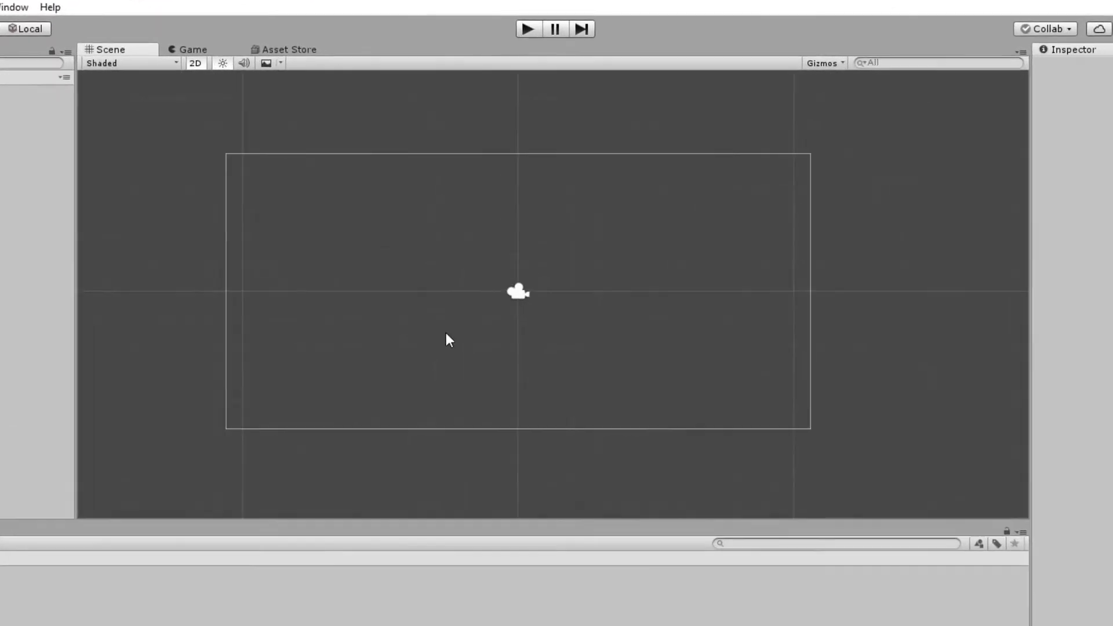
# - Examine the camera frame in the Scene view and switch to the Game view
pyautogui.moveTo(446, 334); pyautogui.dragTo(350, 347, button='middle')
pyautogui.moveTo(321, 382); pyautogui.dragTo(404, 317, button='middle')
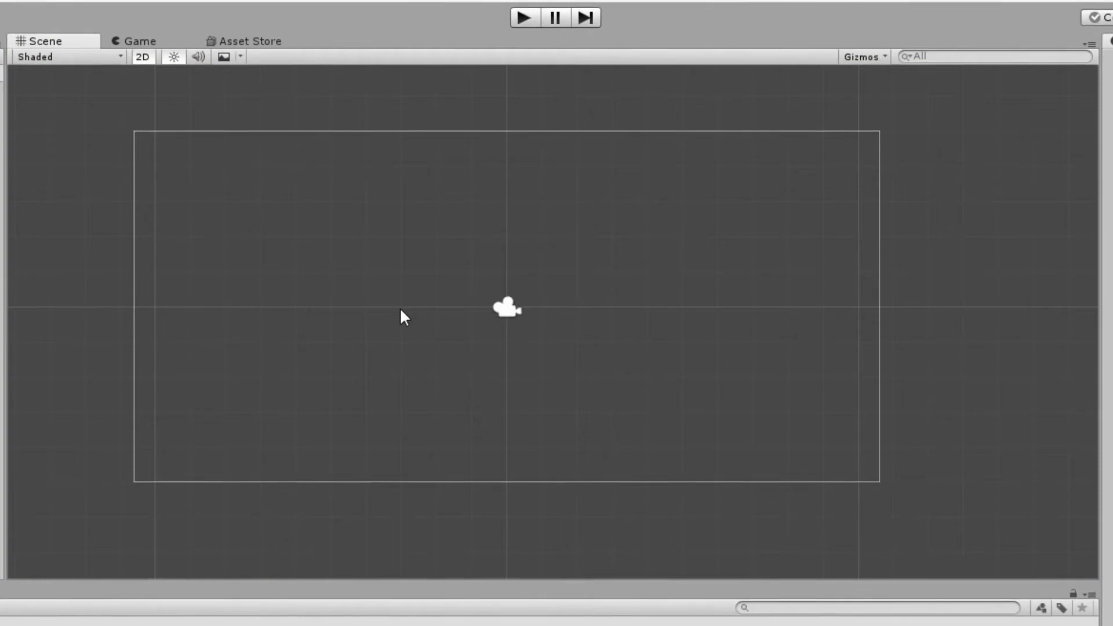
pyautogui.scroll(-4, 418, 325)
pyautogui.scroll(1, 419, 325)
pyautogui.scroll(5, 417, 323)
pyautogui.moveTo(417, 323); pyautogui.dragTo(434, 330, button='middle')
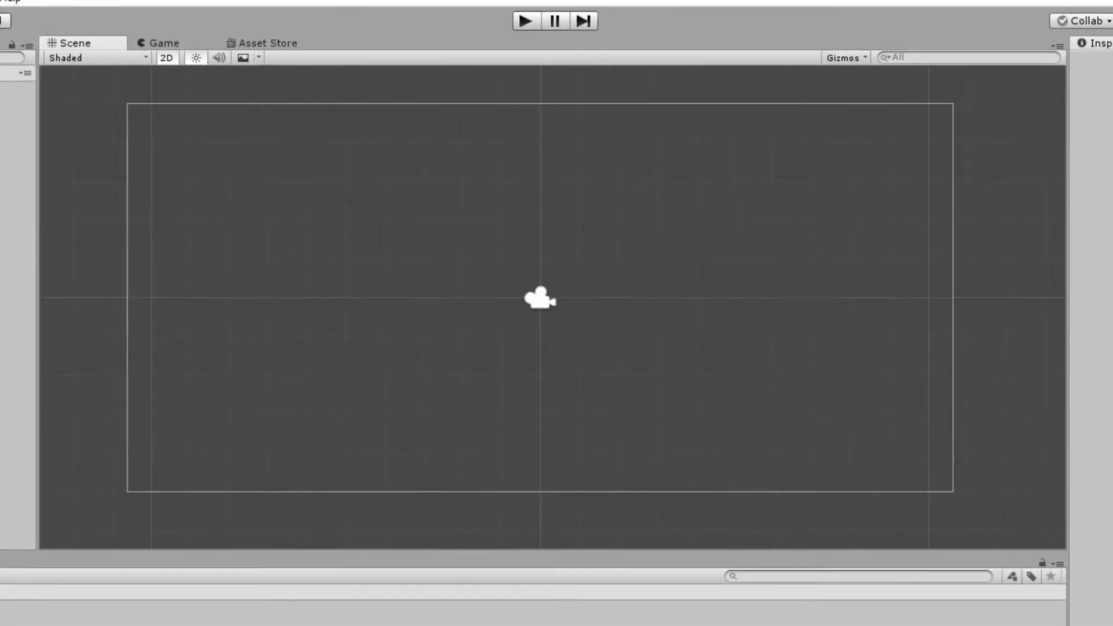
pyautogui.click(284, 62)
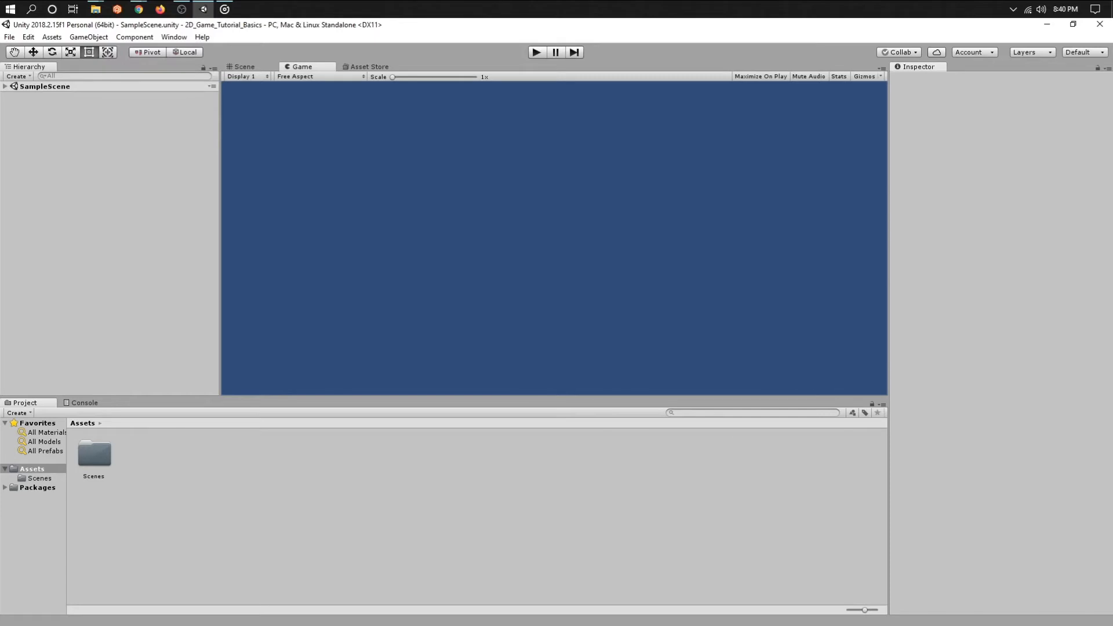
# - Open the Asset Store and browse the assets listed in its 3D category
pyautogui.click(377, 66)
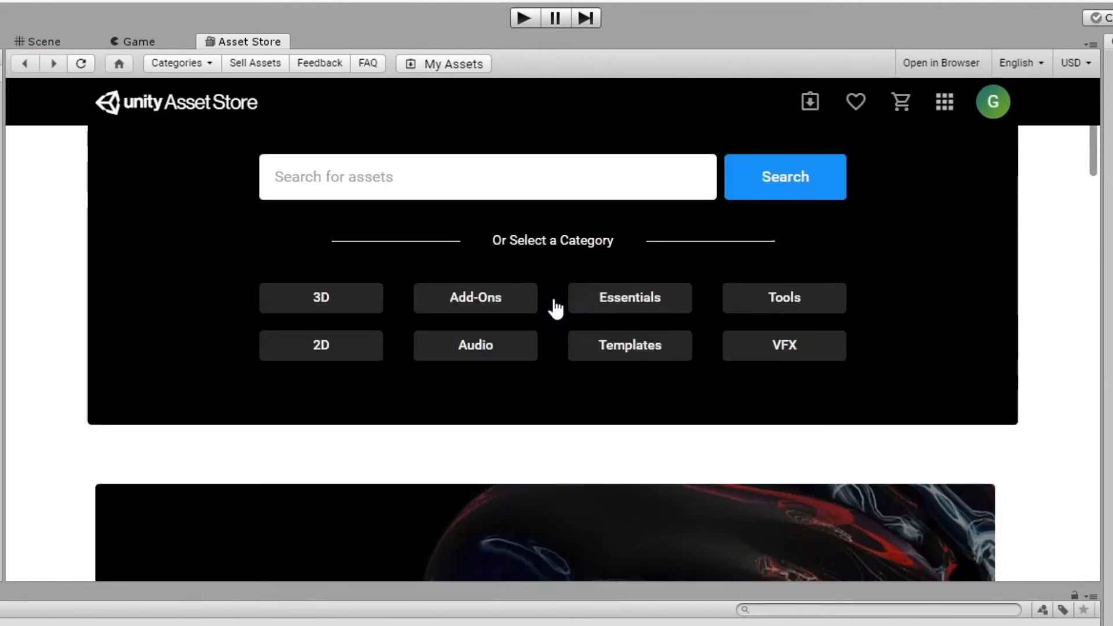
pyautogui.scroll(-2, 556, 308)
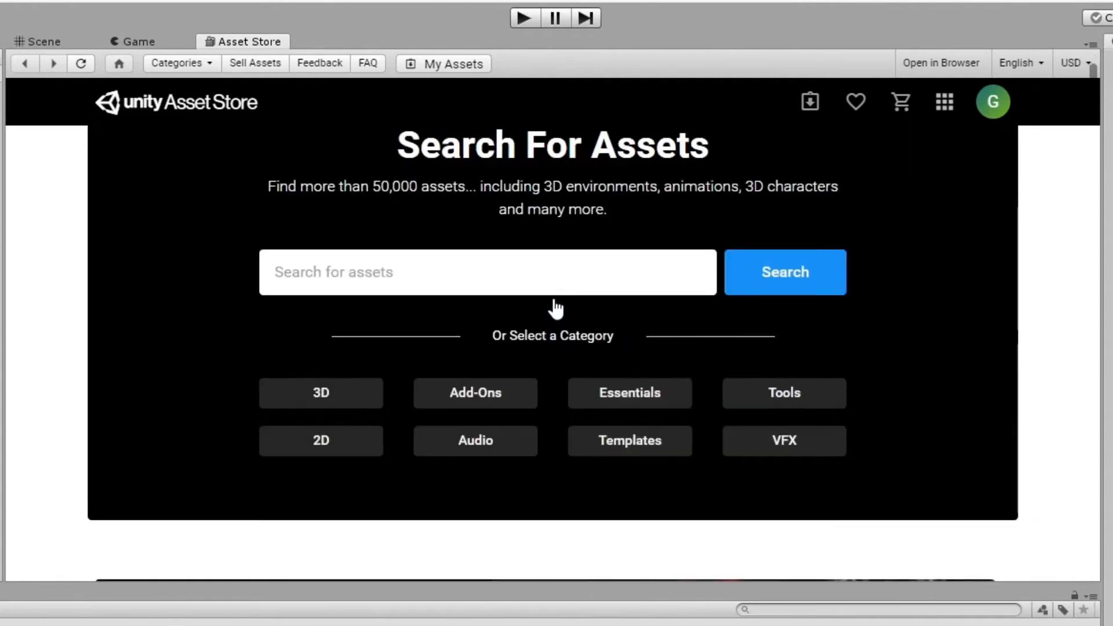
pyautogui.click(370, 400)
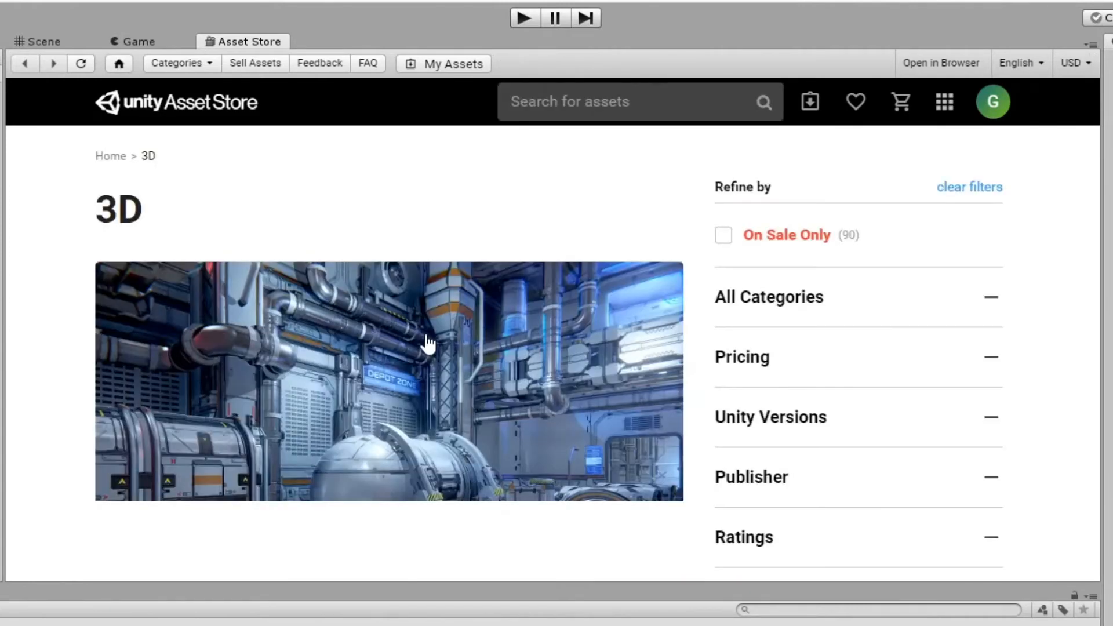
pyautogui.scroll(-3, 428, 343)
pyautogui.scroll(-15, 427, 343)
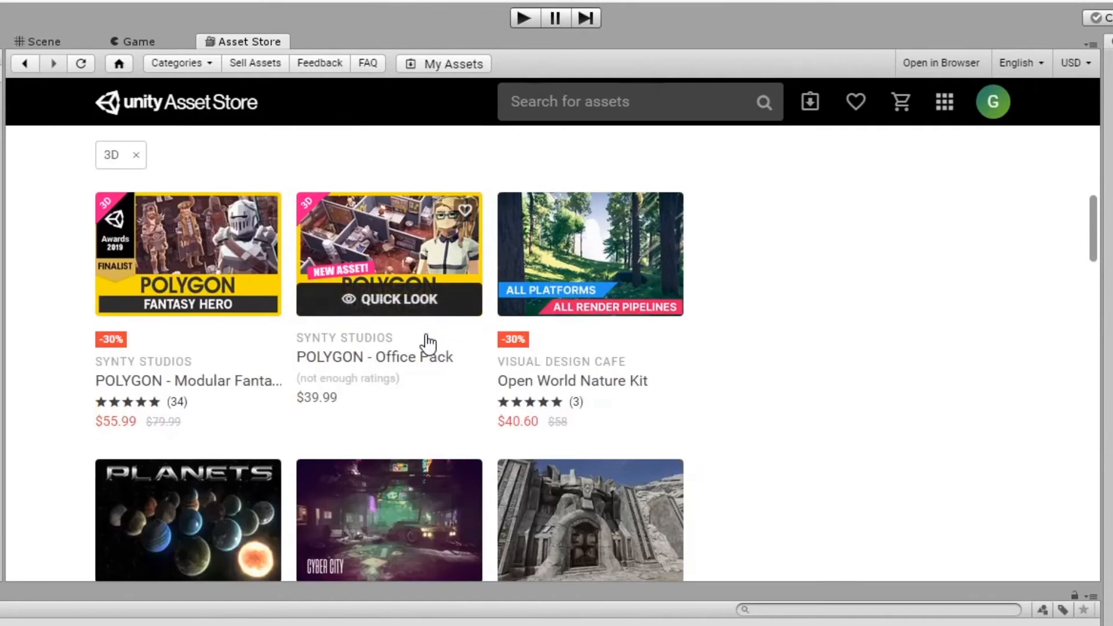
pyautogui.scroll(-7, 407, 340)
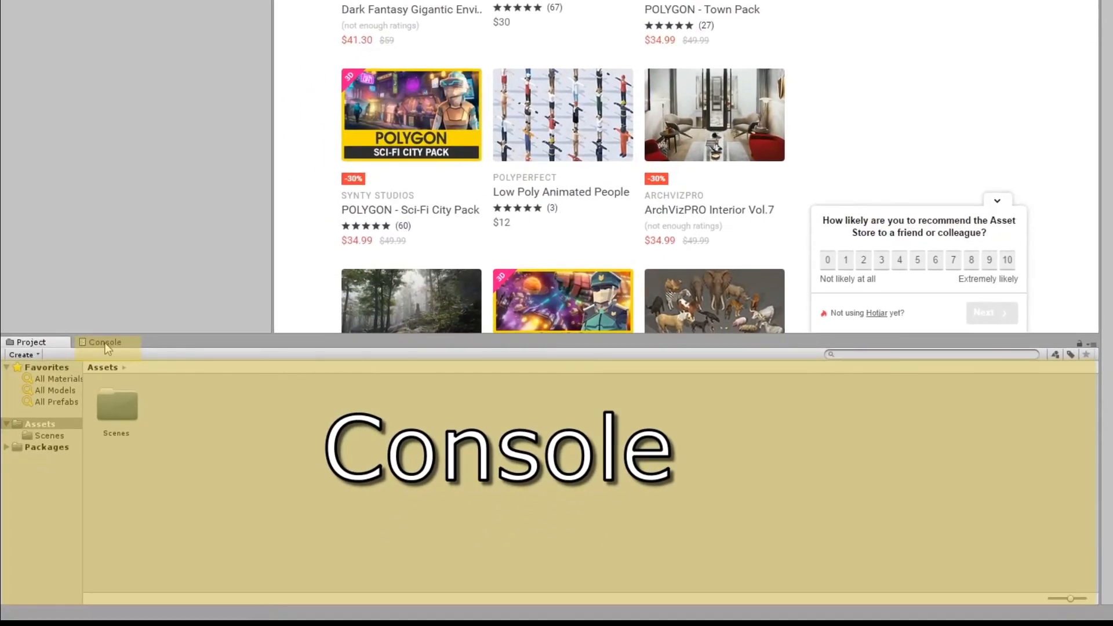
# - Show the Console and look at its Editor options
pyautogui.click(106, 347)
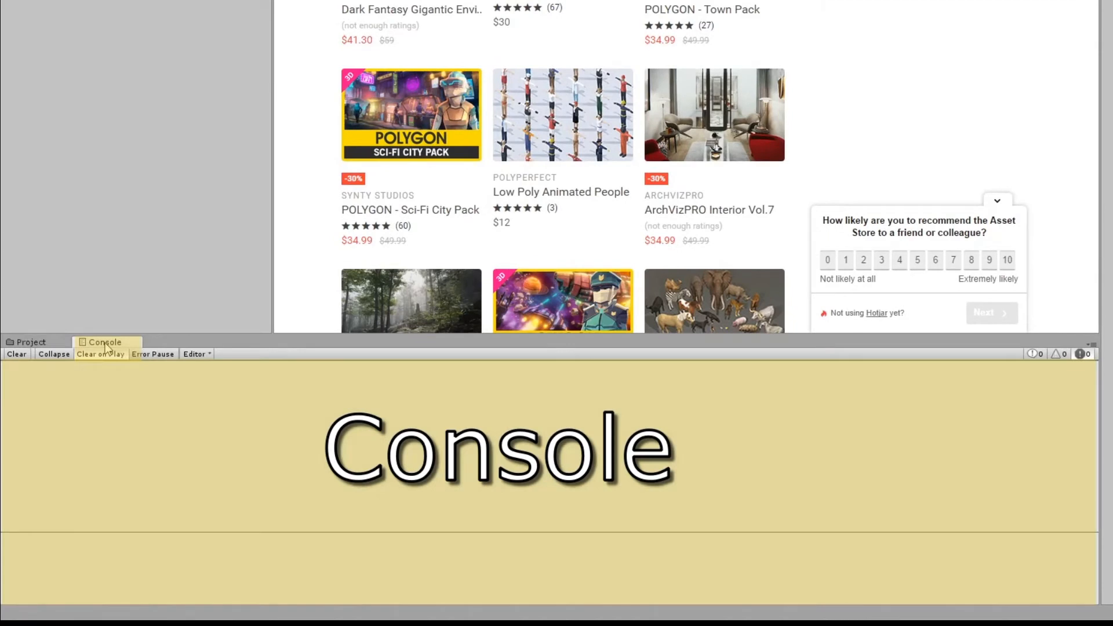
pyautogui.click(196, 355)
pyautogui.click(138, 382)
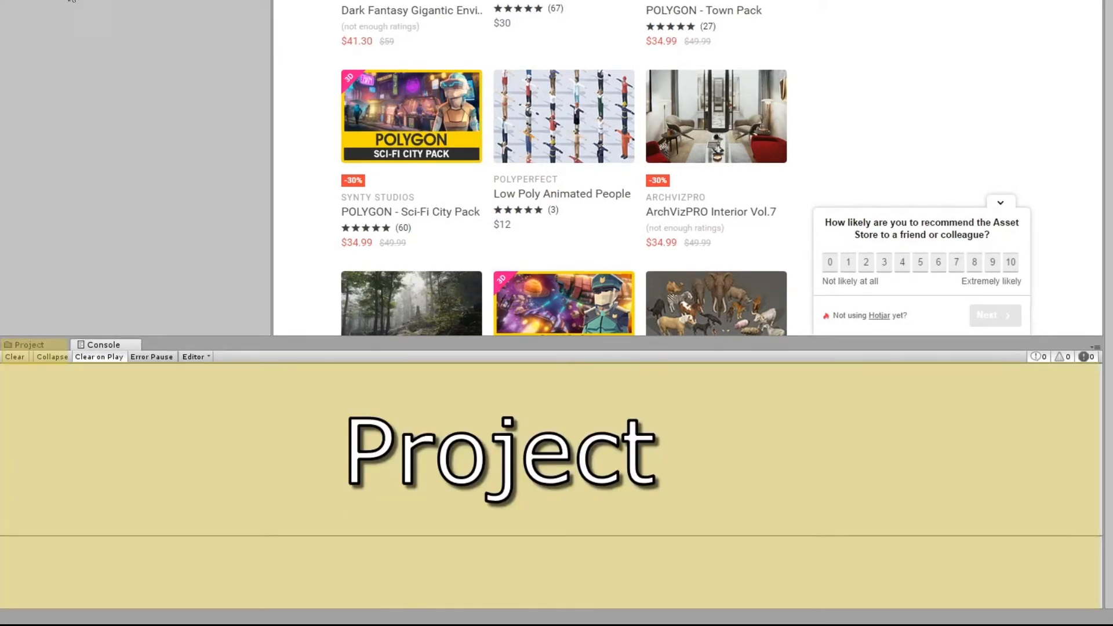
# - Browse the project's Scenes folder with its items shown as a compact list, and return to the Assets folder
pyautogui.click(29, 343)
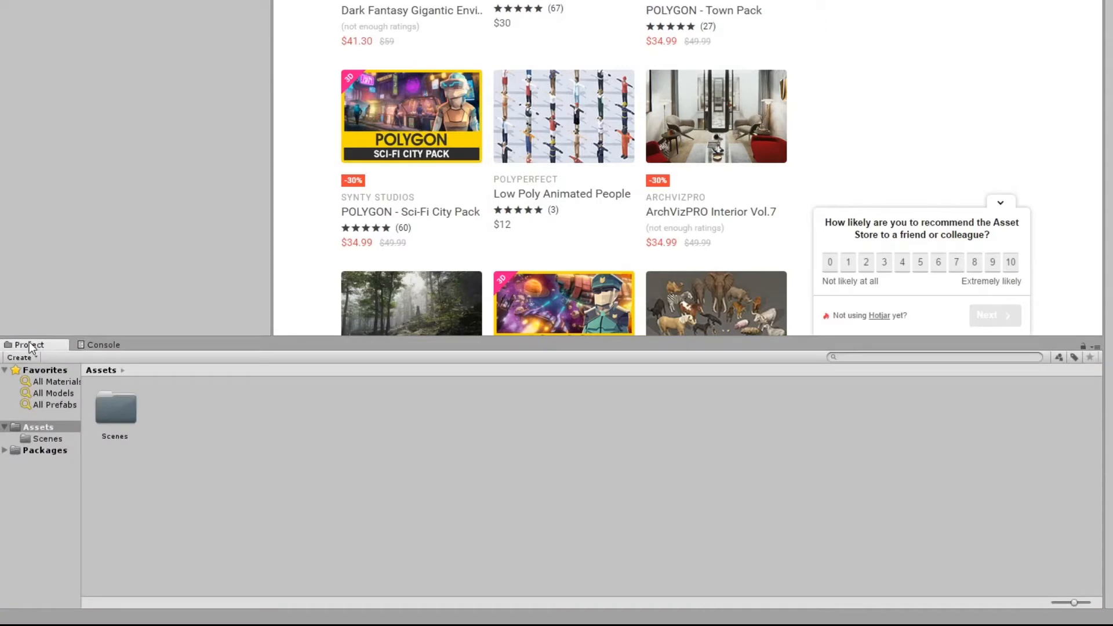
pyautogui.click(5, 451)
pyautogui.click(5, 451)
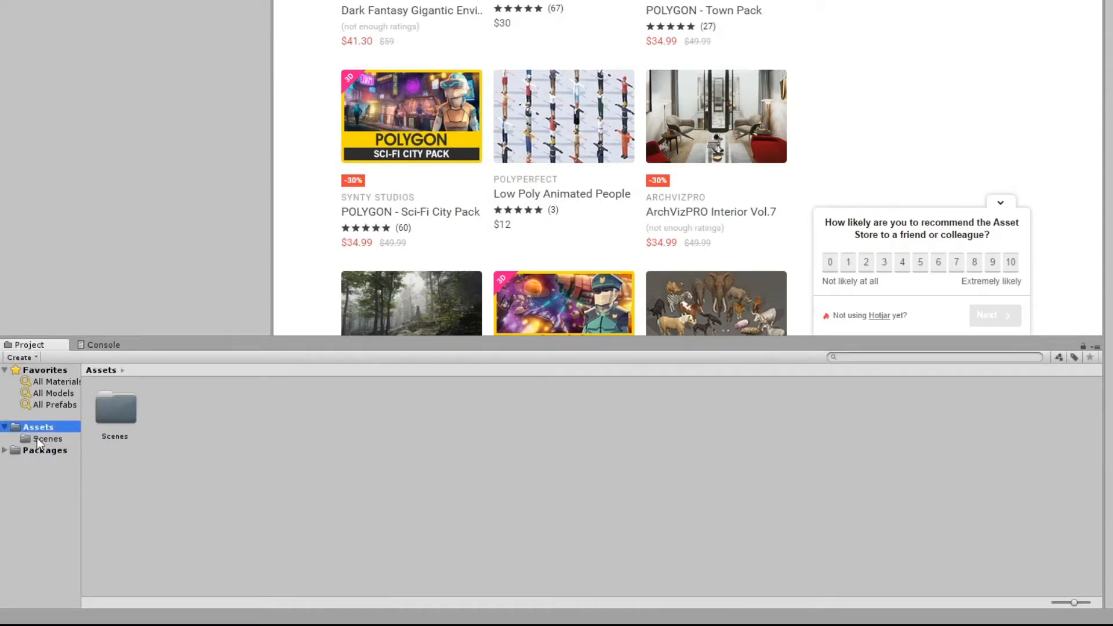
pyautogui.click(47, 439)
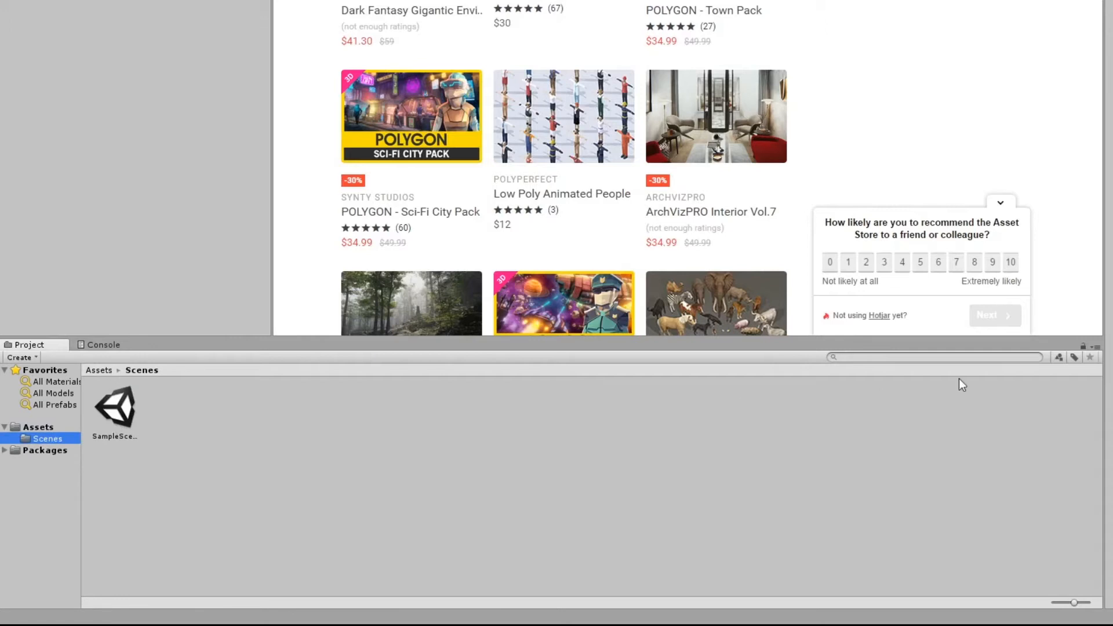
pyautogui.moveTo(1063, 603); pyautogui.dragTo(1045, 606)
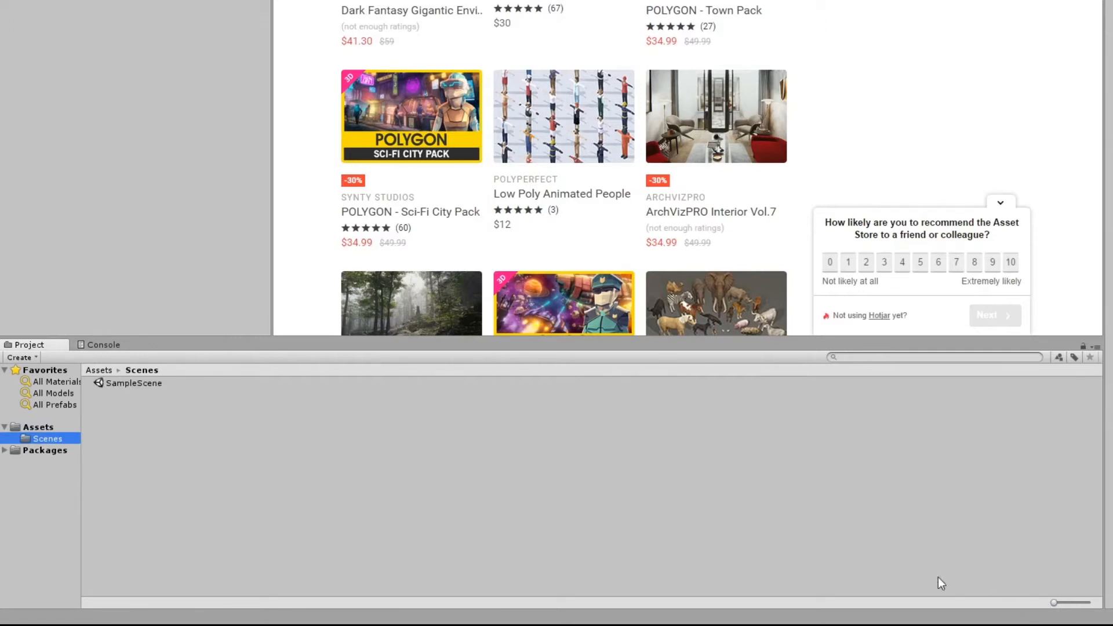
pyautogui.click(100, 370)
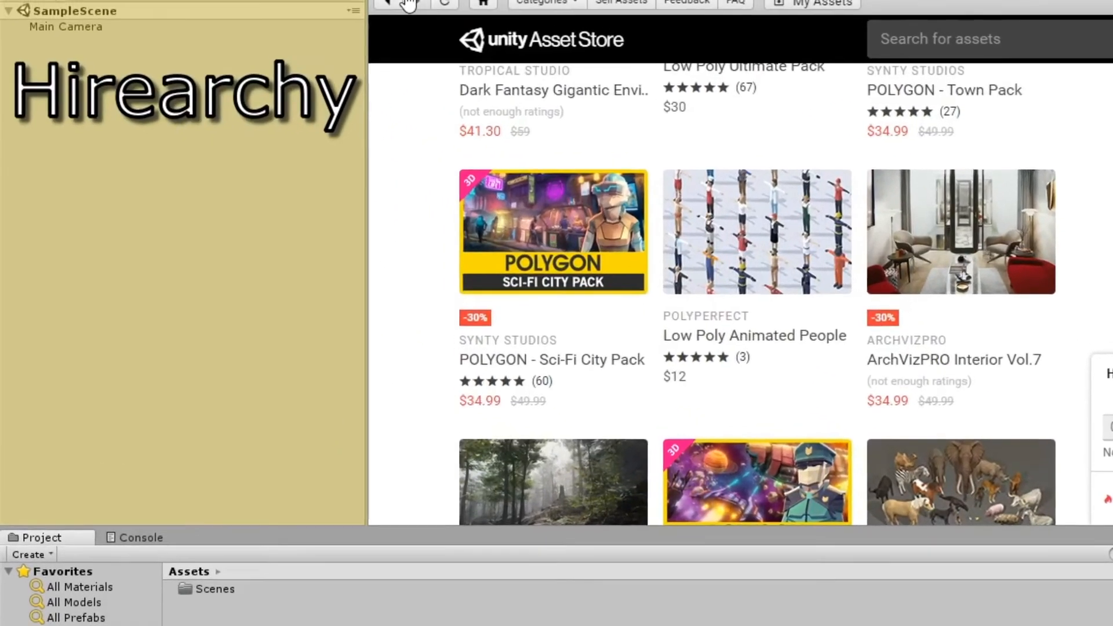
# - Return to the Scene view and look over SampleScene's options and its Main Camera in the hierarchy
pyautogui.click(460, 4)
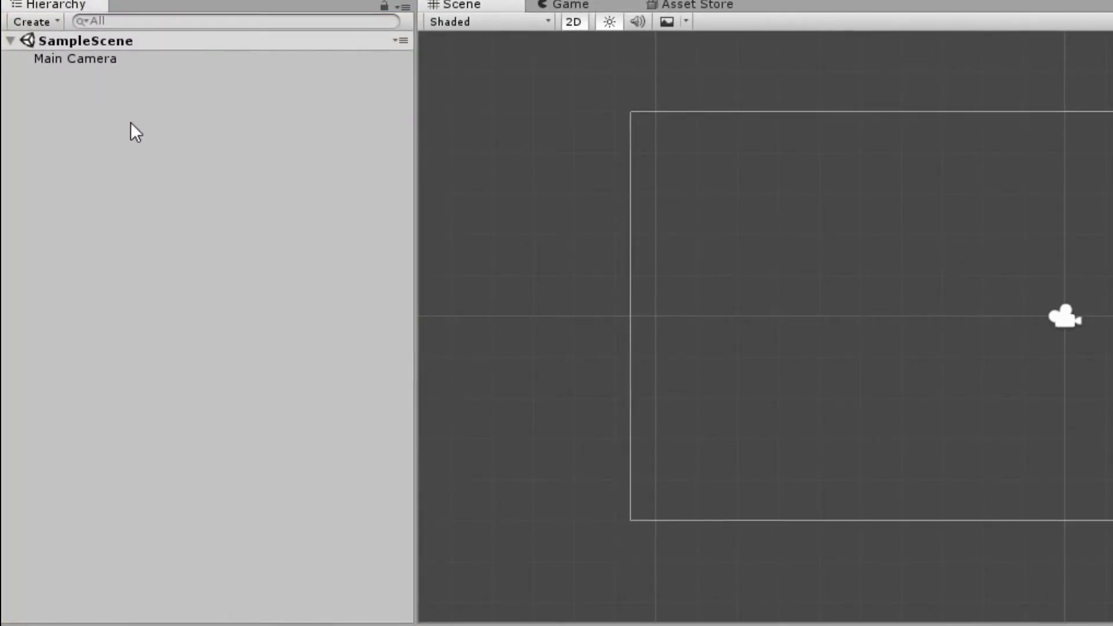
pyautogui.click(402, 40)
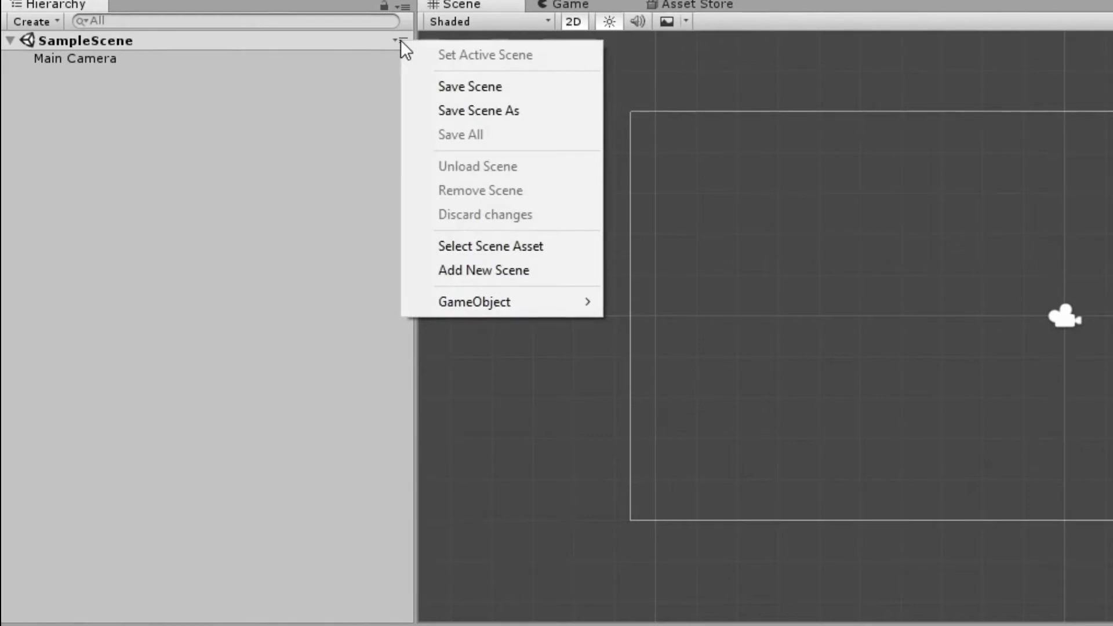
pyautogui.click(263, 163)
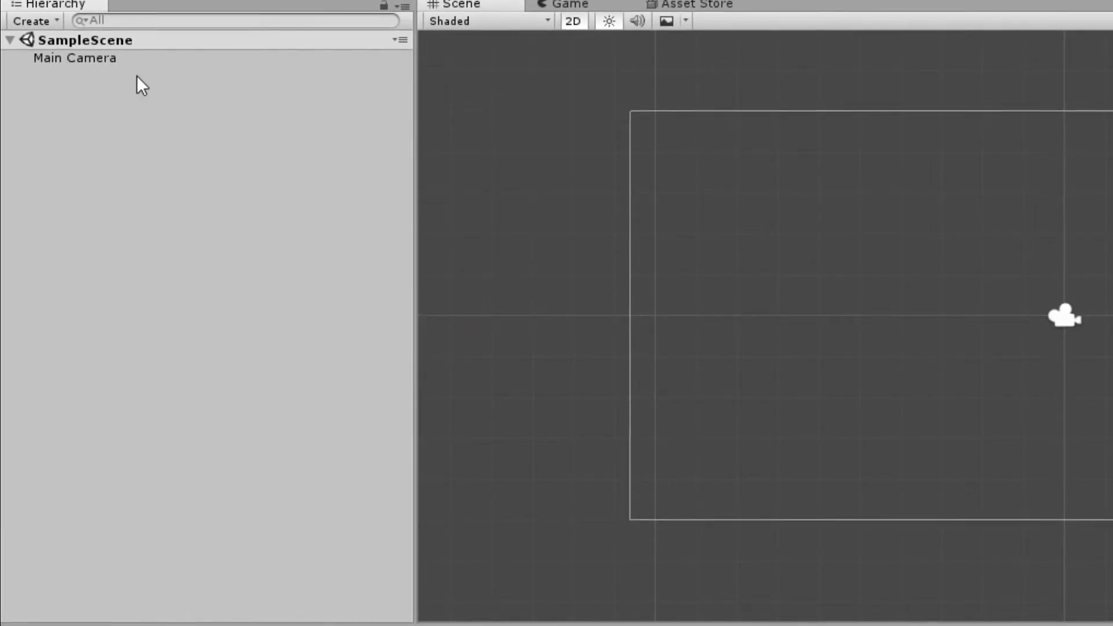
pyautogui.click(116, 58)
pyautogui.click(124, 92)
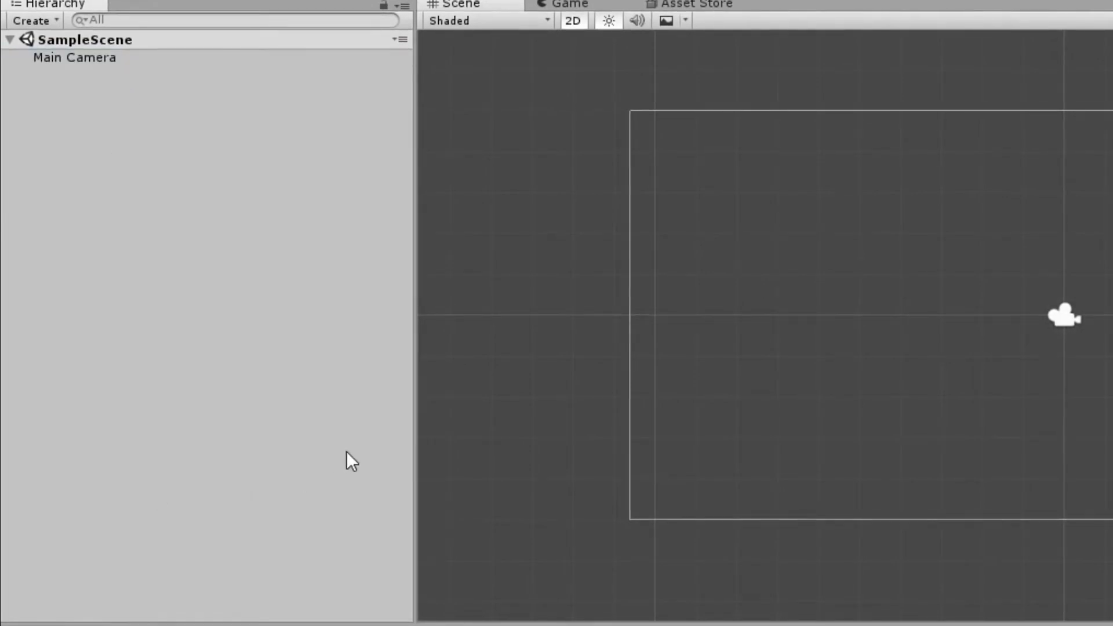
# - Search the hierarchy for "Camera"
pyautogui.click(116, 19)
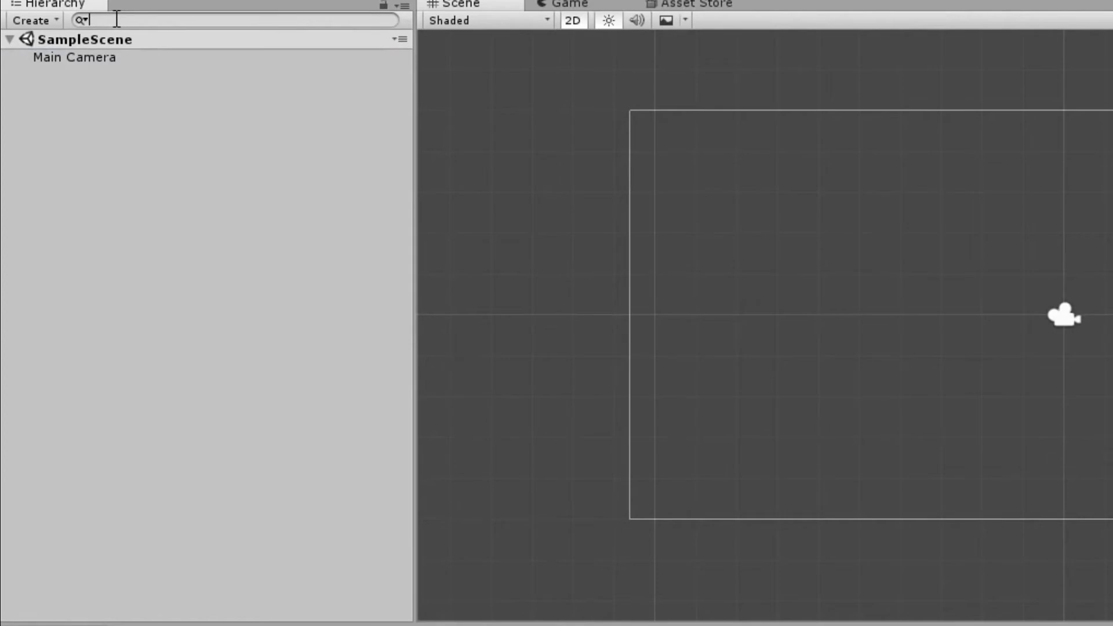
pyautogui.click(103, 57)
pyautogui.click(103, 98)
pyautogui.click(123, 21)
pyautogui.write('Camera')
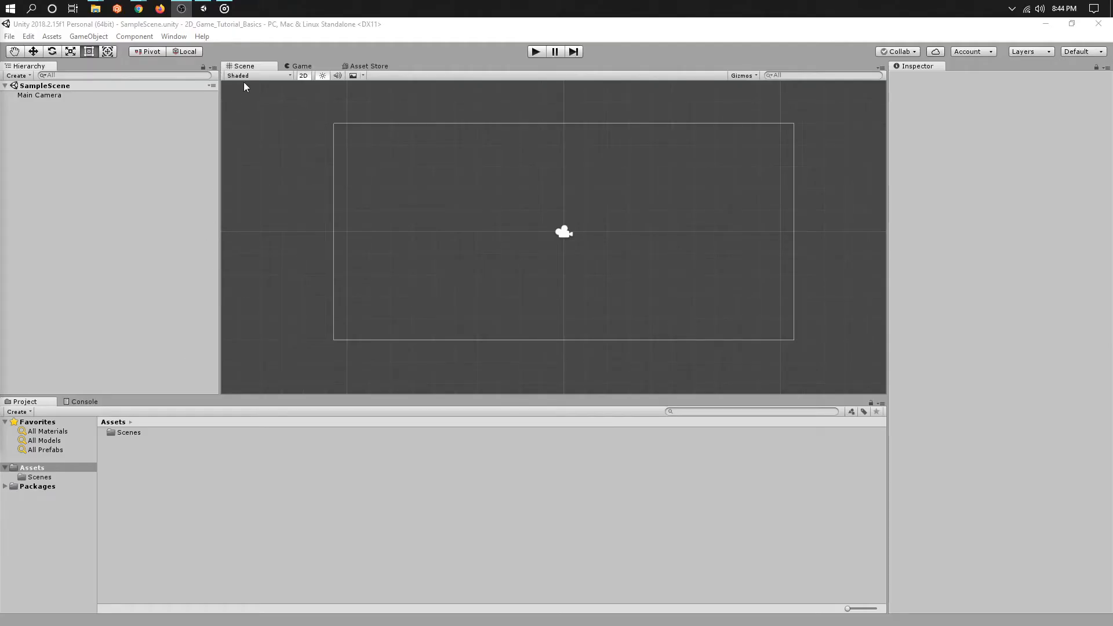
# - Dock the Scene view below the Asset Store, the Console beside the Project window, and the Game view beside the Asset Store
pyautogui.moveTo(250, 67); pyautogui.dragTo(547, 350)
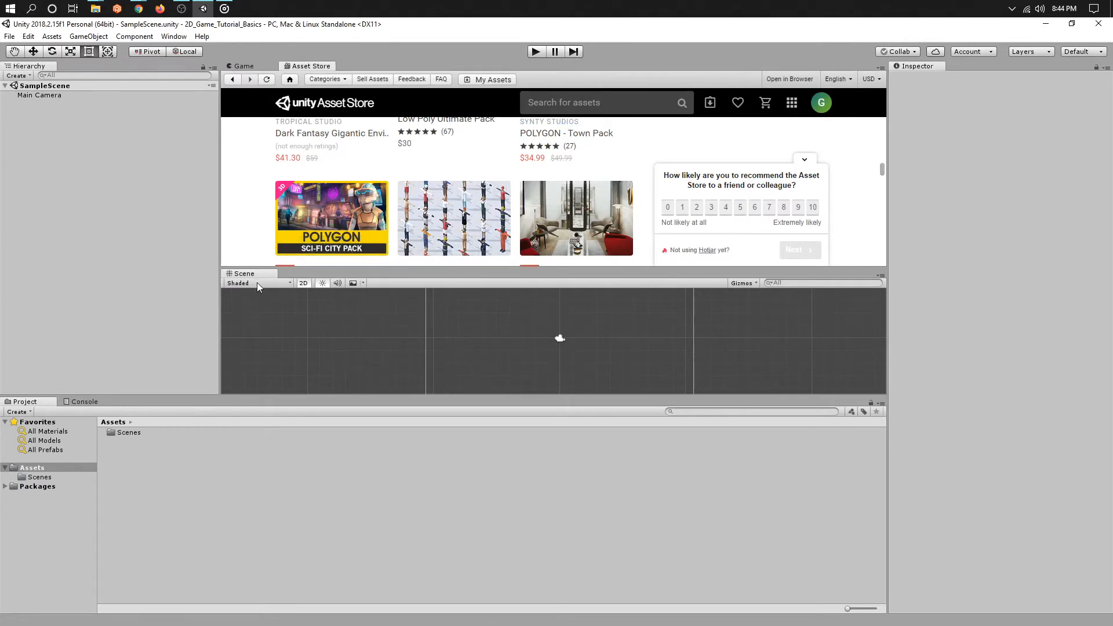
pyautogui.moveTo(84, 401); pyautogui.dragTo(130, 483)
pyautogui.moveTo(296, 443); pyautogui.dragTo(479, 452)
pyautogui.moveTo(250, 66); pyautogui.dragTo(404, 174)
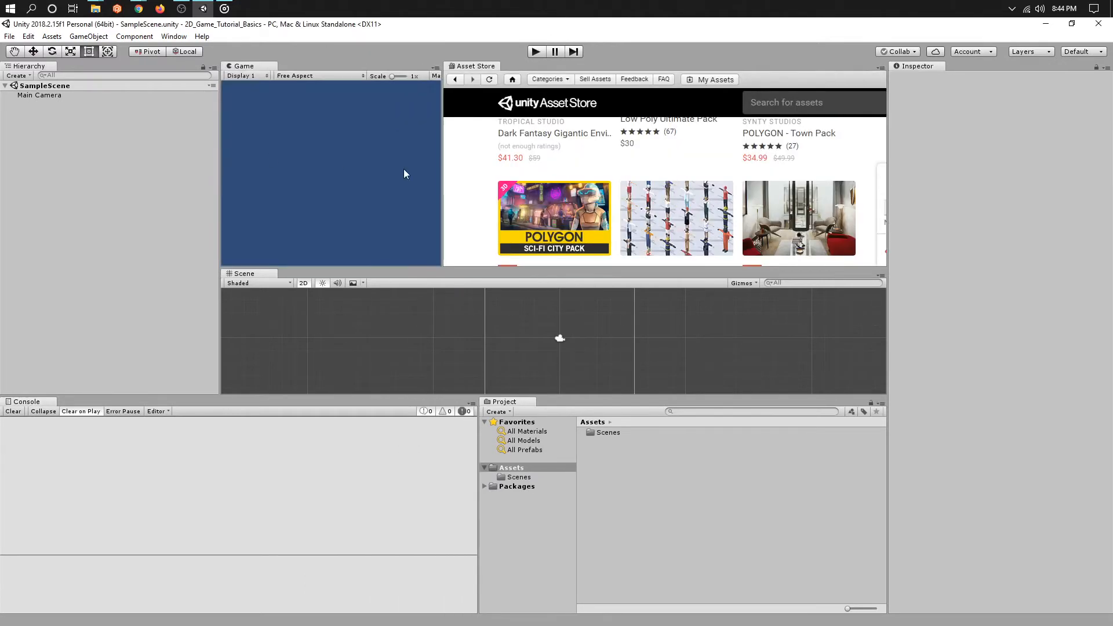
# - Restore the Default window layout and look at the options for saving a custom layout
pyautogui.click(1080, 54)
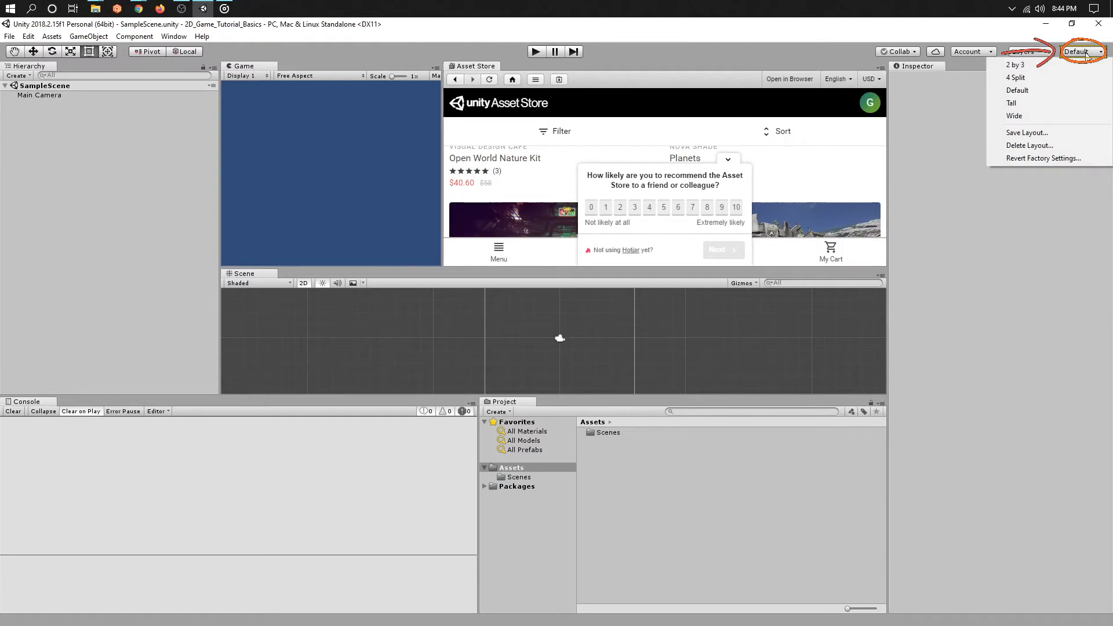
pyautogui.click(1028, 91)
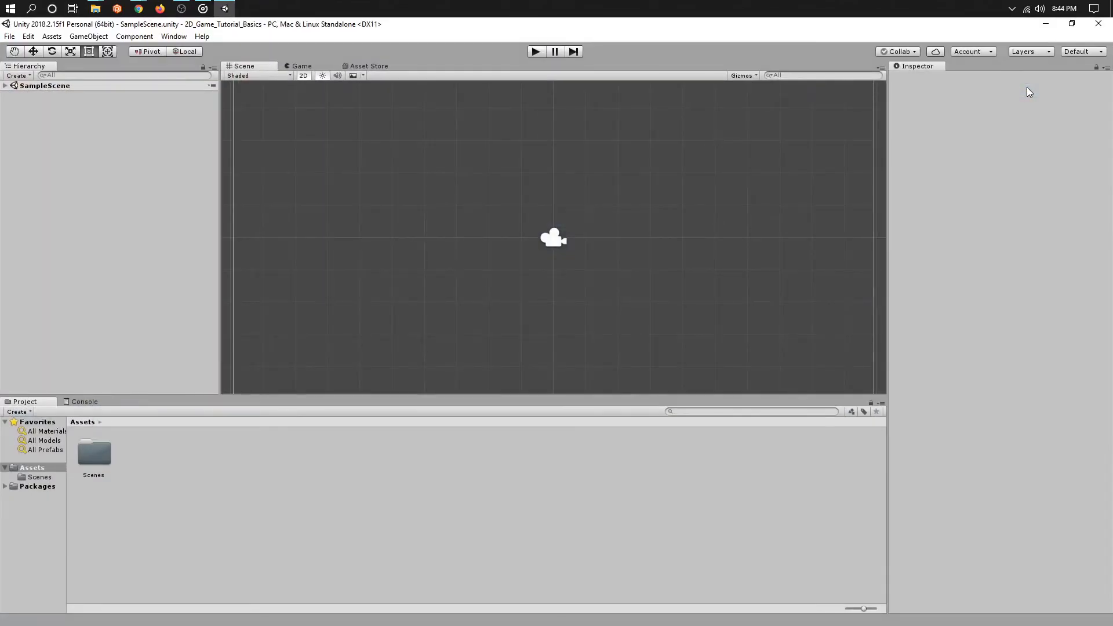
pyautogui.scroll(-3, 441, 197)
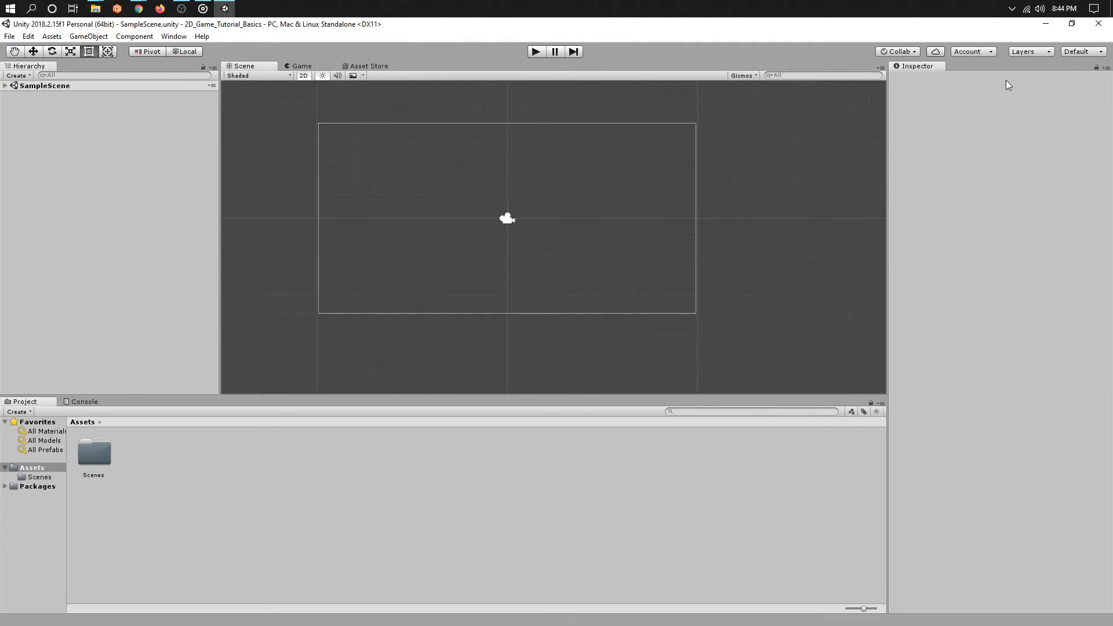
pyautogui.click(1073, 53)
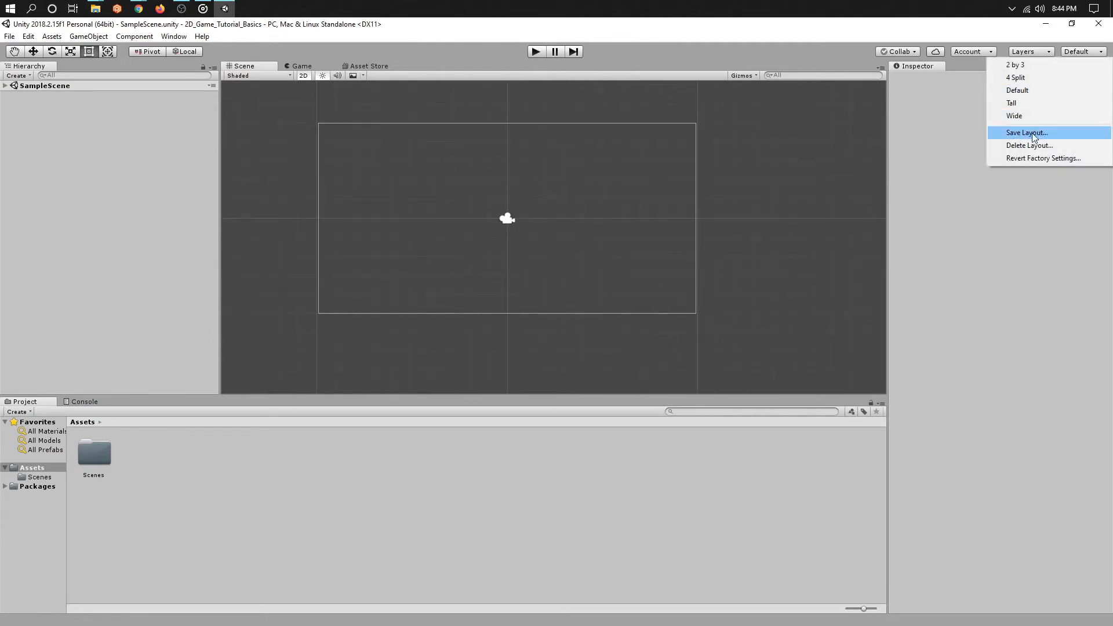
pyautogui.click(979, 192)
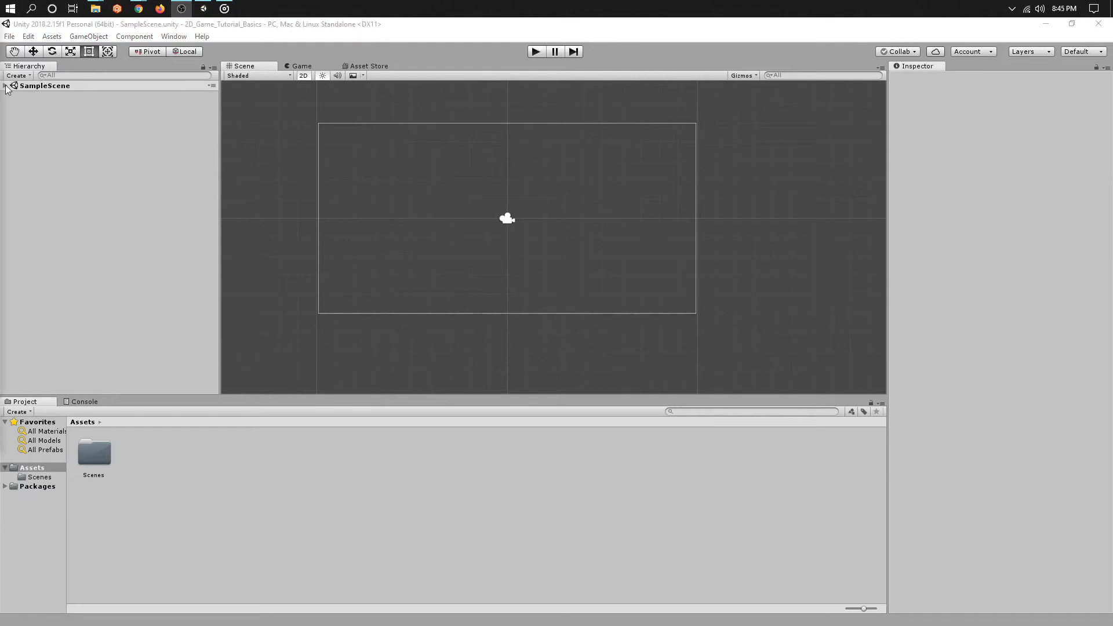
# - Create an empty game object in SampleScene and look over the other object types that can be created
pyautogui.click(5, 85)
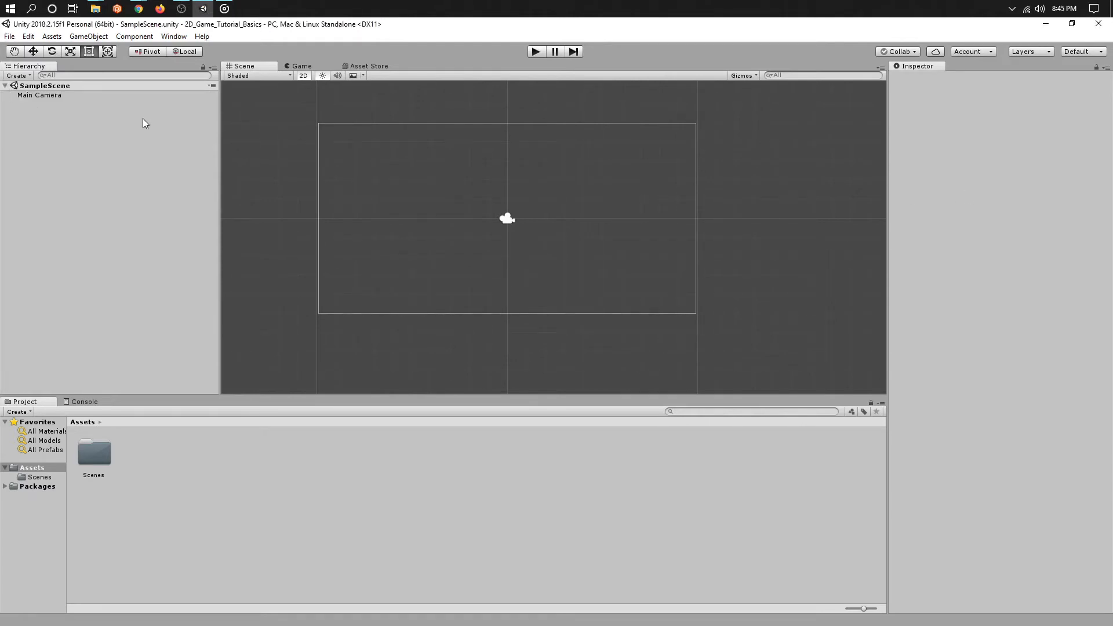
pyautogui.rightClick(72, 146)
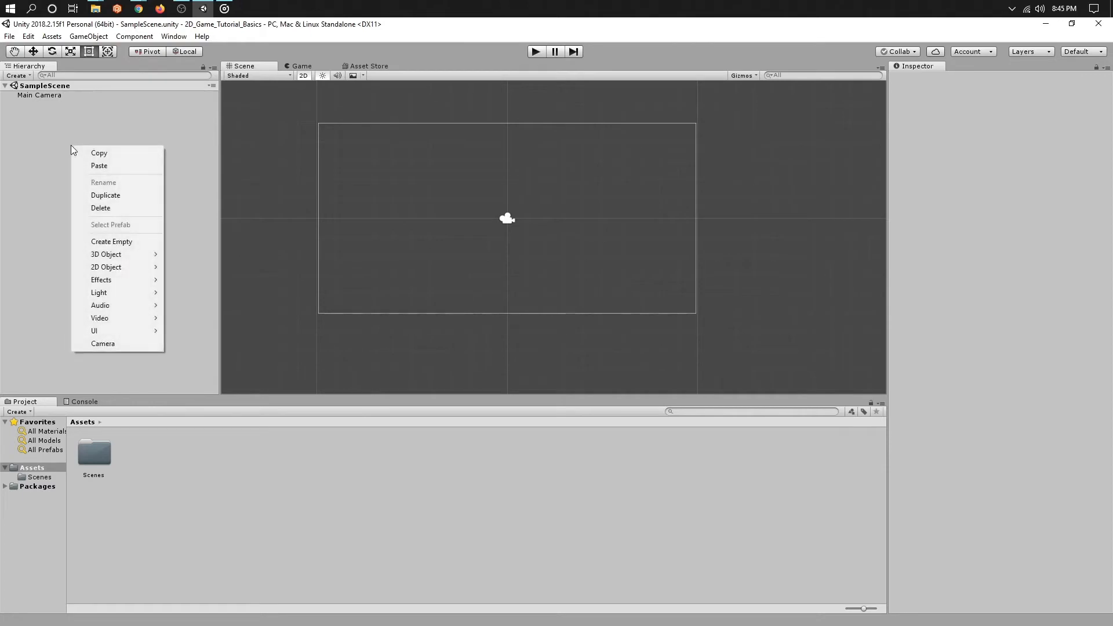
pyautogui.click(113, 242)
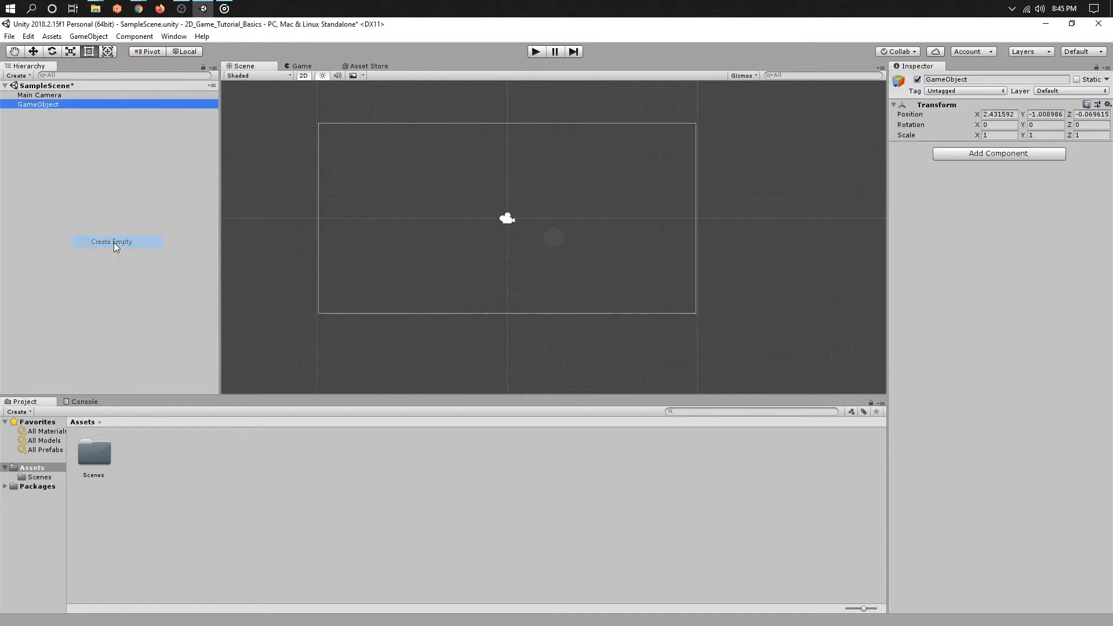
pyautogui.click(13, 76)
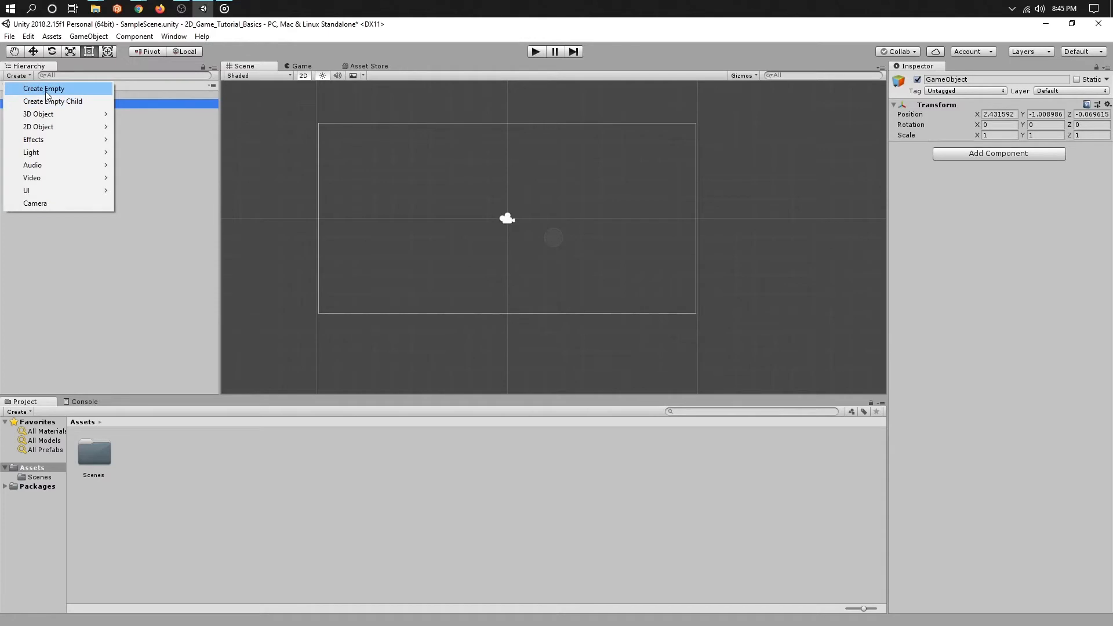
pyautogui.click(93, 170)
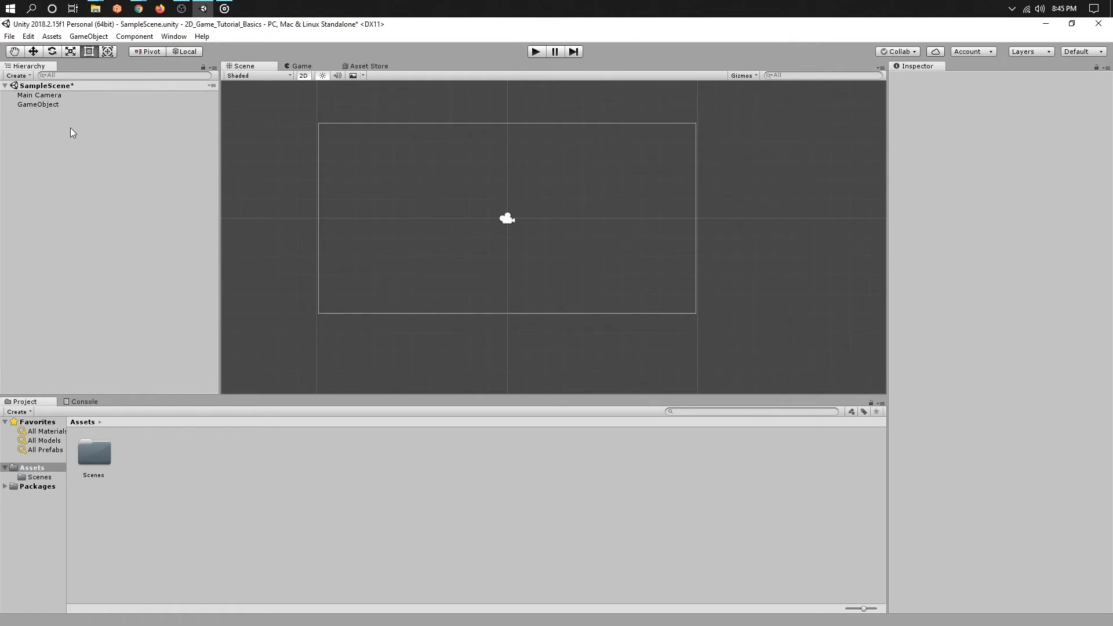
# - Set the new GameObject's position to X 0, Y 0, Z 0
pyautogui.click(51, 107)
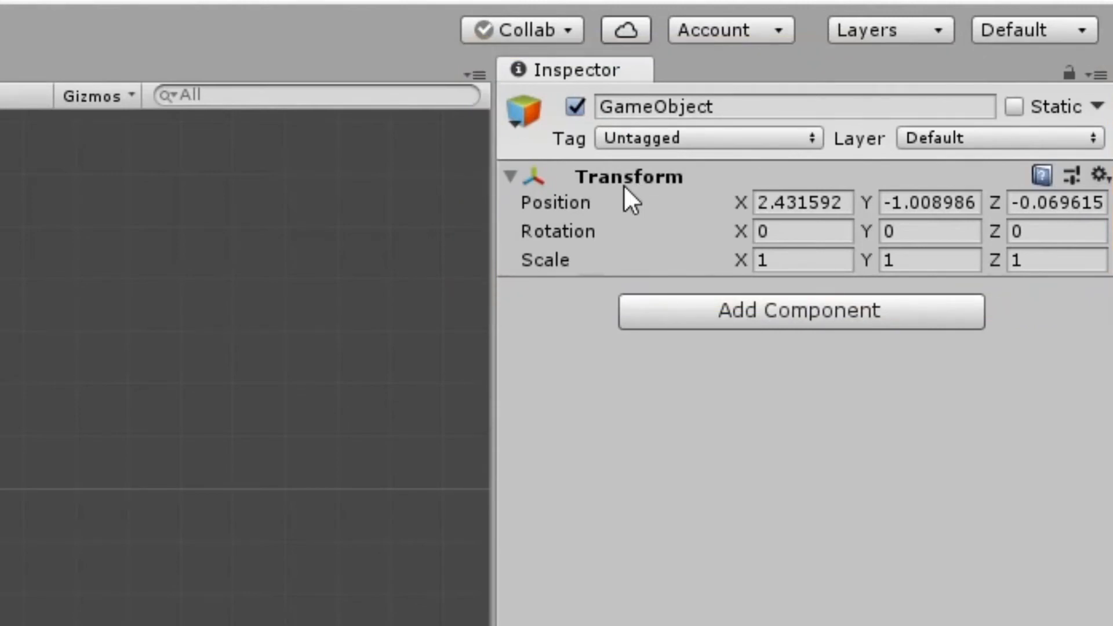
pyautogui.click(798, 203)
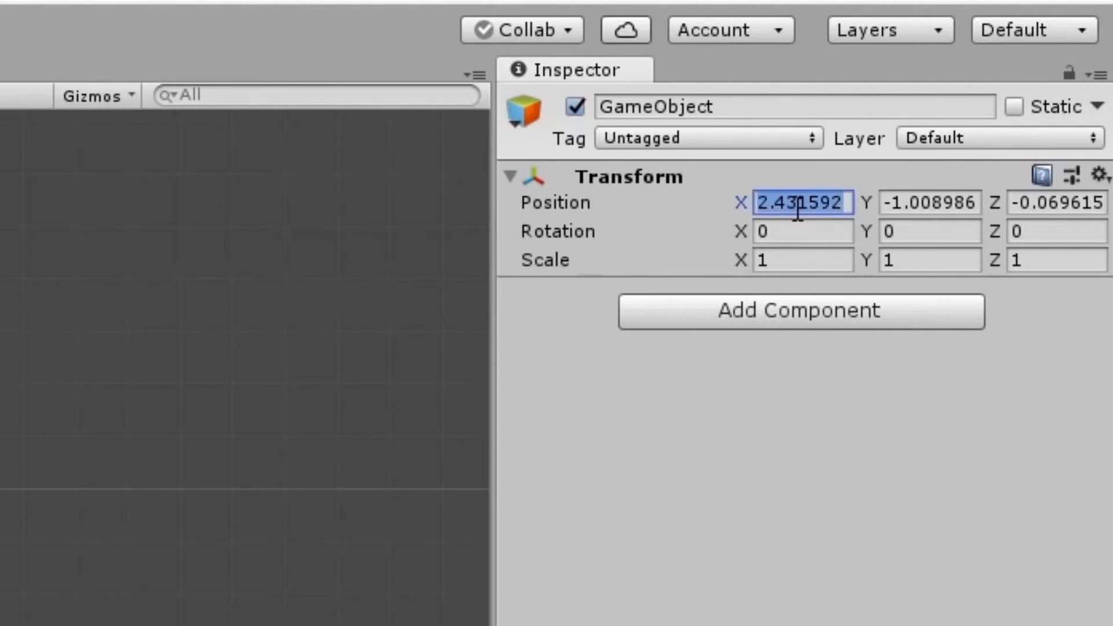
pyautogui.write('0')
pyautogui.press('Tab')
pyautogui.write('0')
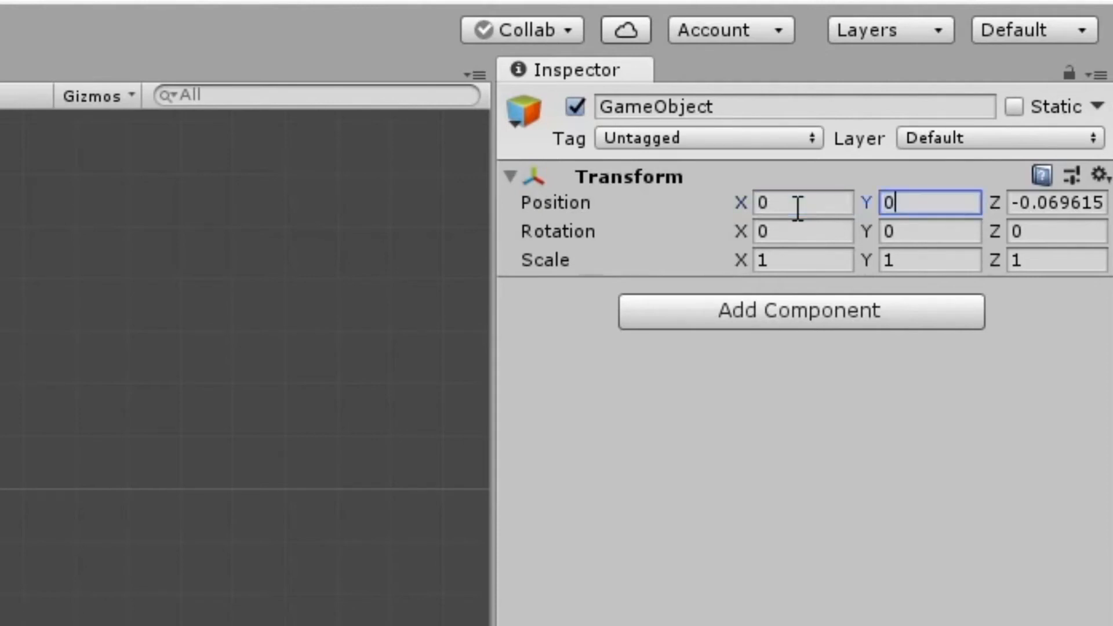
pyautogui.press('Tab')
pyautogui.write('0')
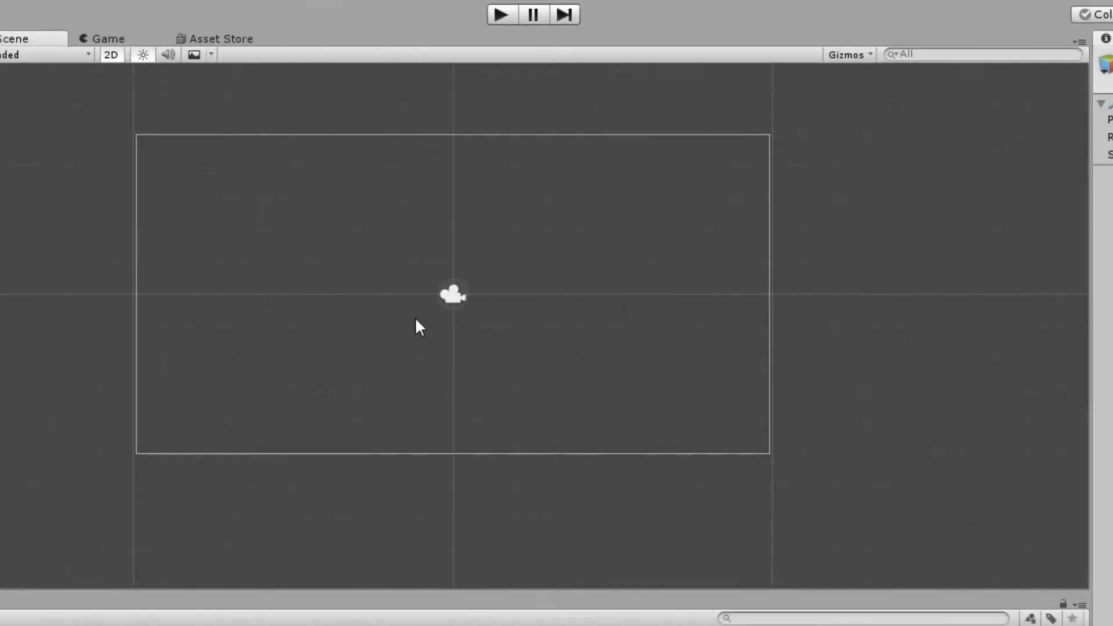
# - Move the GameObject around the scene with the Move tool, along the X and Y axes and freely in both
pyautogui.press('w')
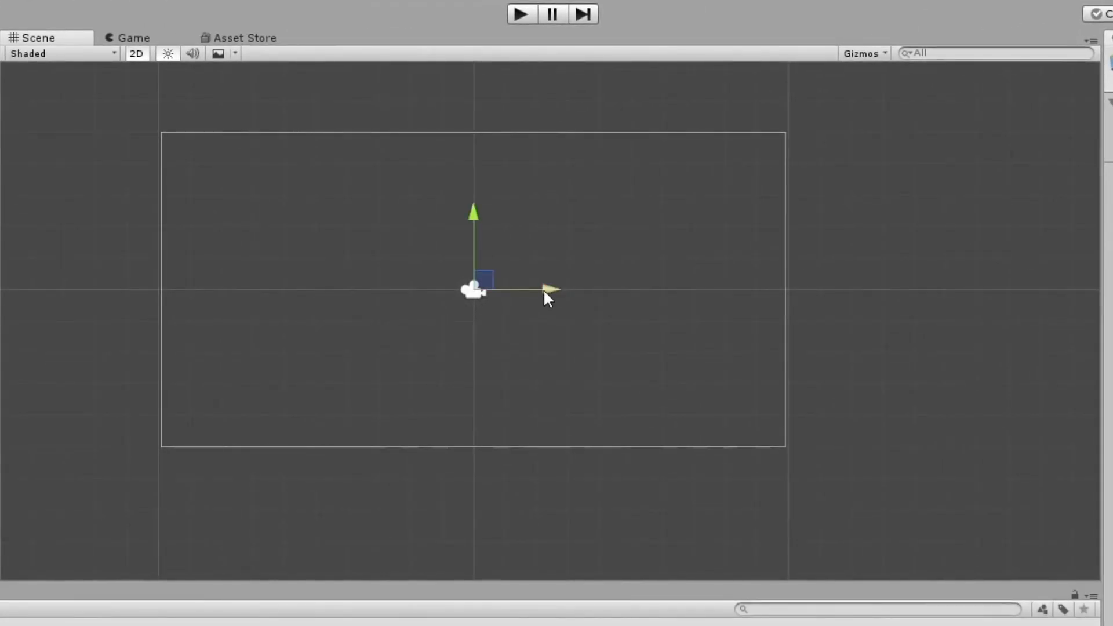
pyautogui.moveTo(544, 289); pyautogui.dragTo(659, 289)
pyautogui.moveTo(589, 233); pyautogui.dragTo(582, 156)
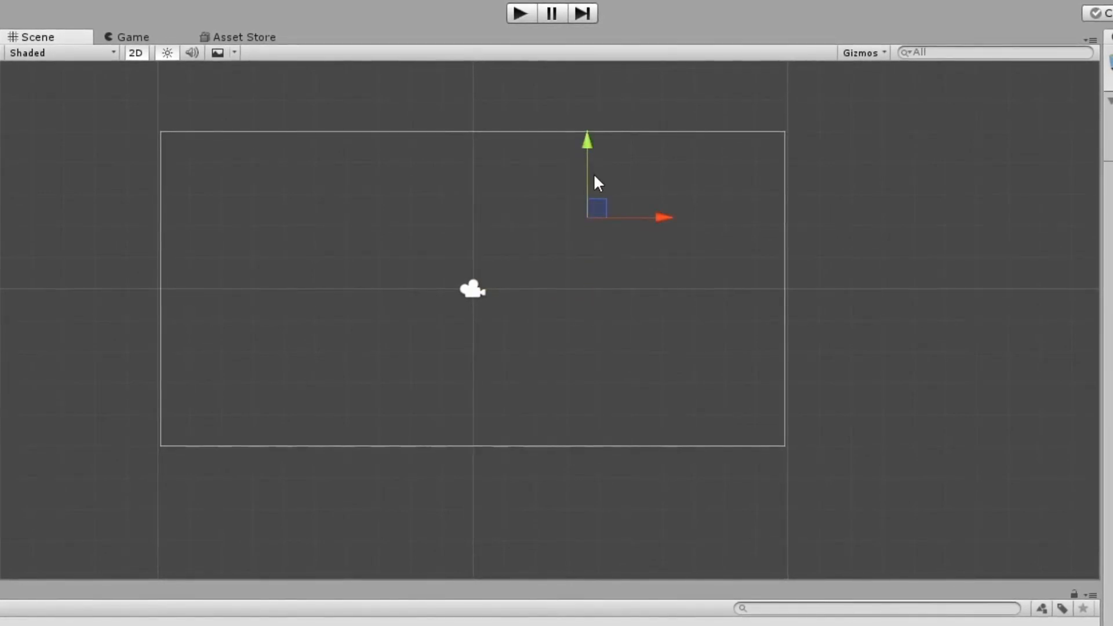
pyautogui.moveTo(632, 216); pyautogui.dragTo(555, 261)
pyautogui.moveTo(539, 204)
pyautogui.mouseDown()
pyautogui.moveTo(544, 194)
pyautogui.moveTo(545, 238)
pyautogui.moveTo(542, 214)
pyautogui.mouseUp()
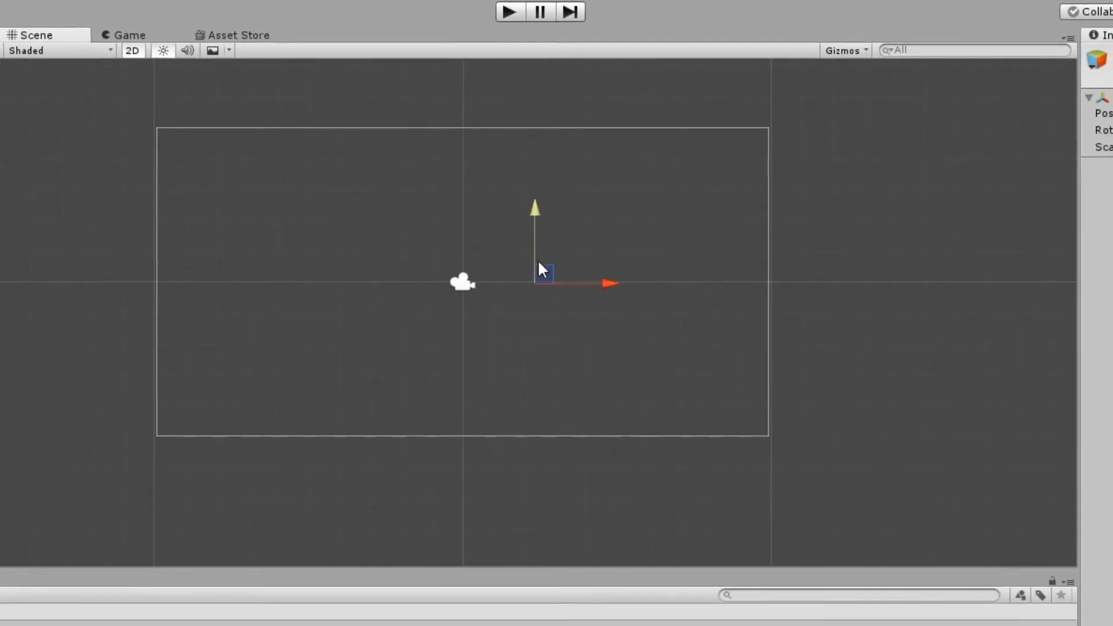
pyautogui.moveTo(543, 271); pyautogui.dragTo(533, 268)
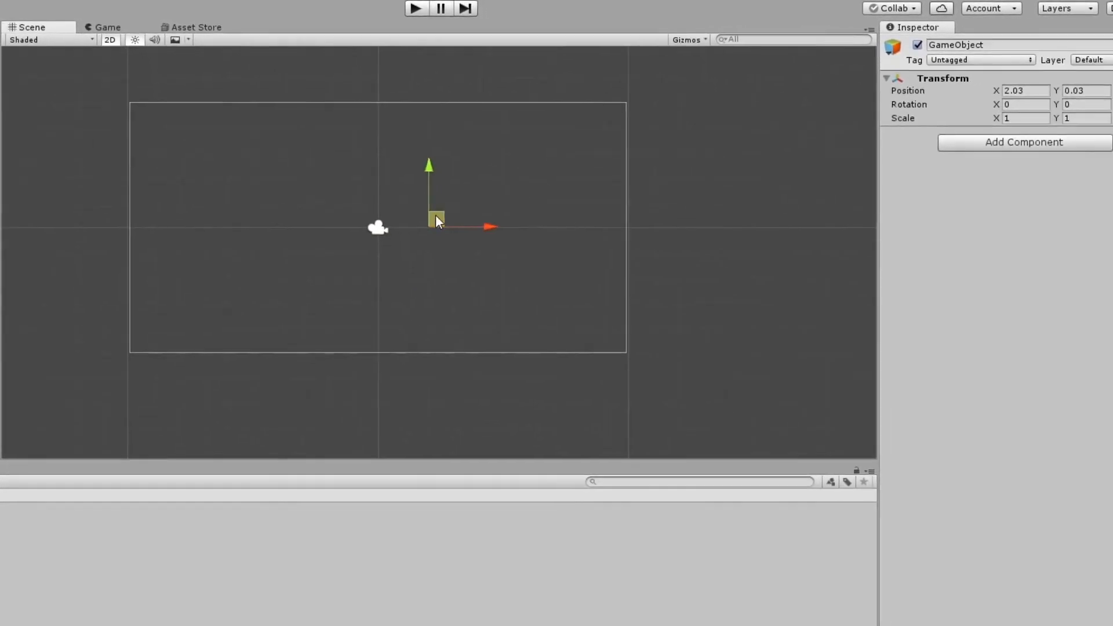
pyautogui.doubleClick(964, 88)
pyautogui.doubleClick(1023, 88)
pyautogui.moveTo(417, 206)
pyautogui.mouseDown()
pyautogui.moveTo(457, 179)
pyautogui.moveTo(442, 216)
pyautogui.moveTo(465, 160)
pyautogui.moveTo(437, 207)
pyautogui.moveTo(481, 178)
pyautogui.moveTo(423, 203)
pyautogui.moveTo(438, 185)
pyautogui.moveTo(414, 205)
pyautogui.mouseUp()
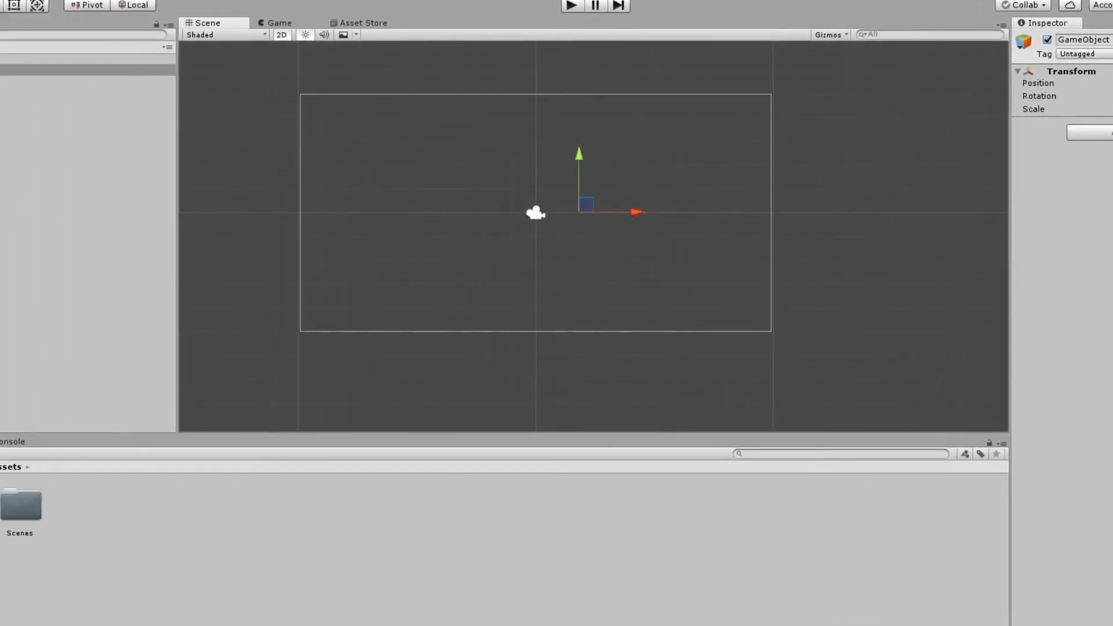
# - Use the Move tool to reposition the GameObject to about X -3.33, Y -0.19, and switch to the Hand tool
pyautogui.click(0, 5)
pyautogui.click(41, 7)
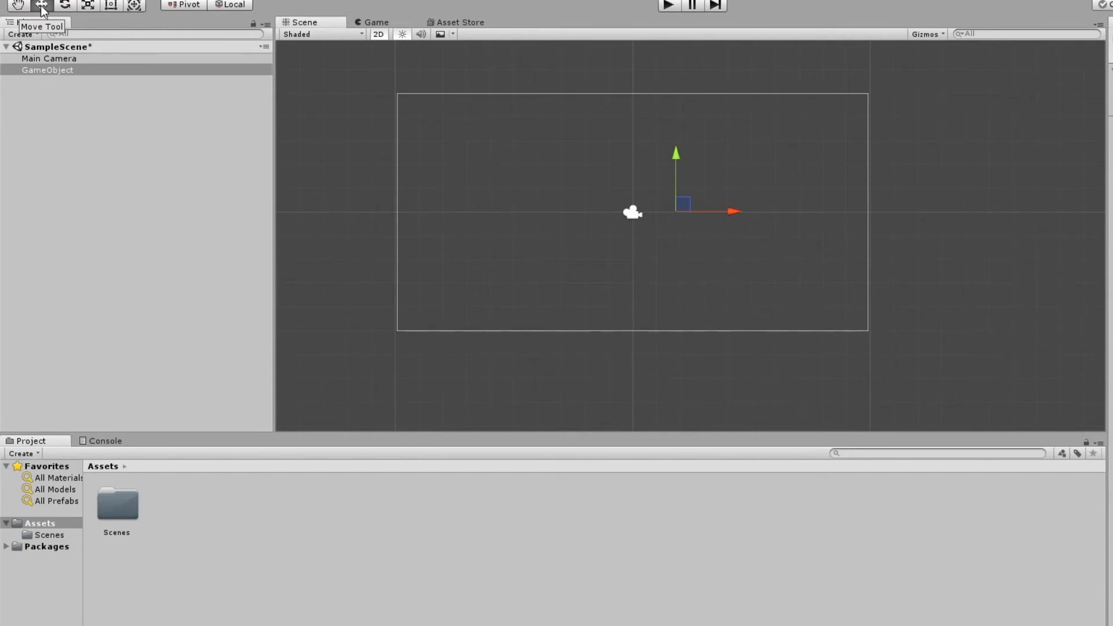
pyautogui.click(79, 70)
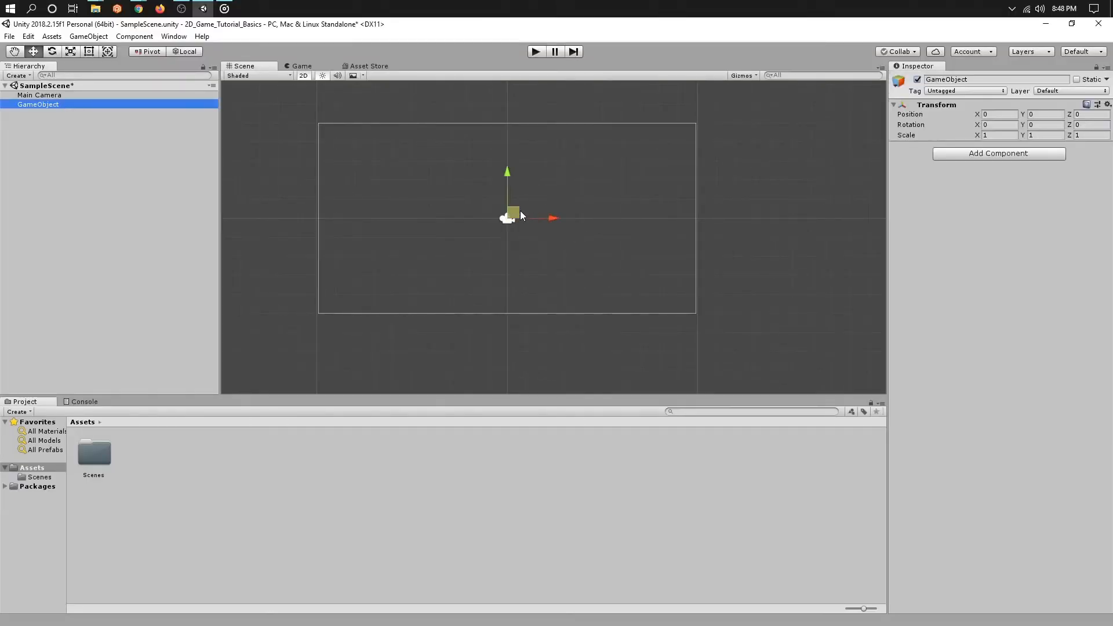
pyautogui.moveTo(520, 211); pyautogui.dragTo(558, 197)
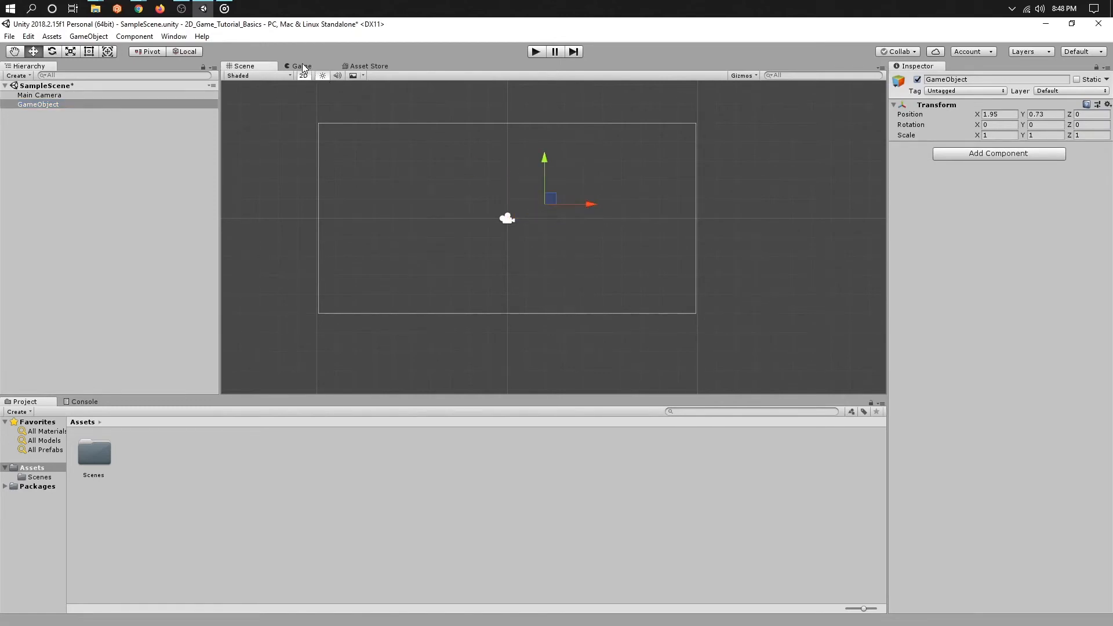
pyautogui.moveTo(555, 200); pyautogui.dragTo(451, 218)
pyautogui.click(14, 53)
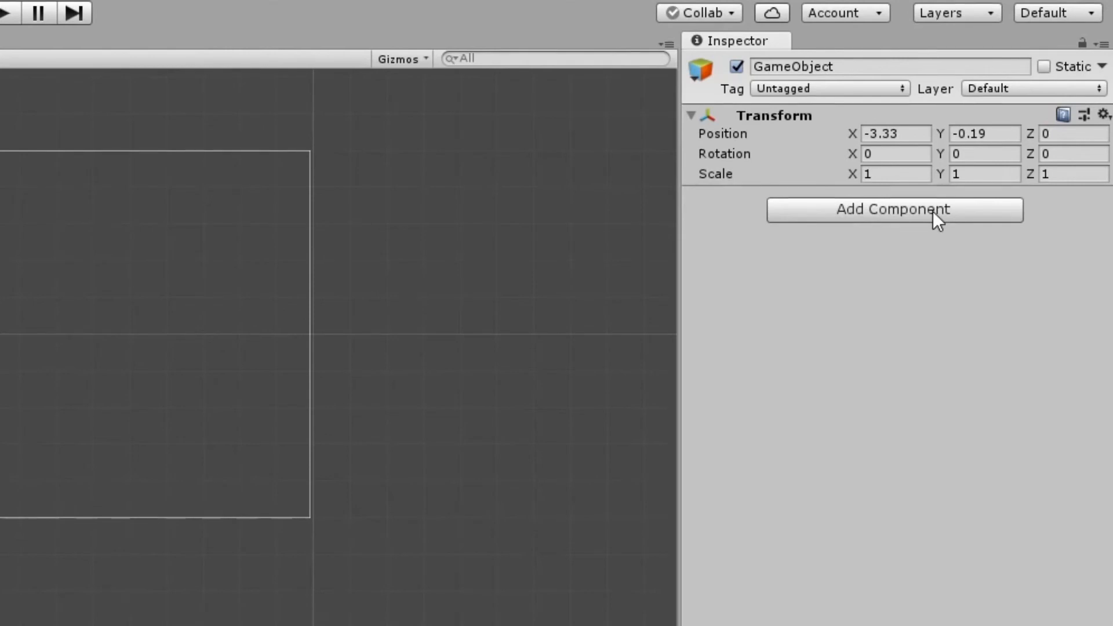
# - Add a Sprite Renderer component to the GameObject
pyautogui.click(933, 211)
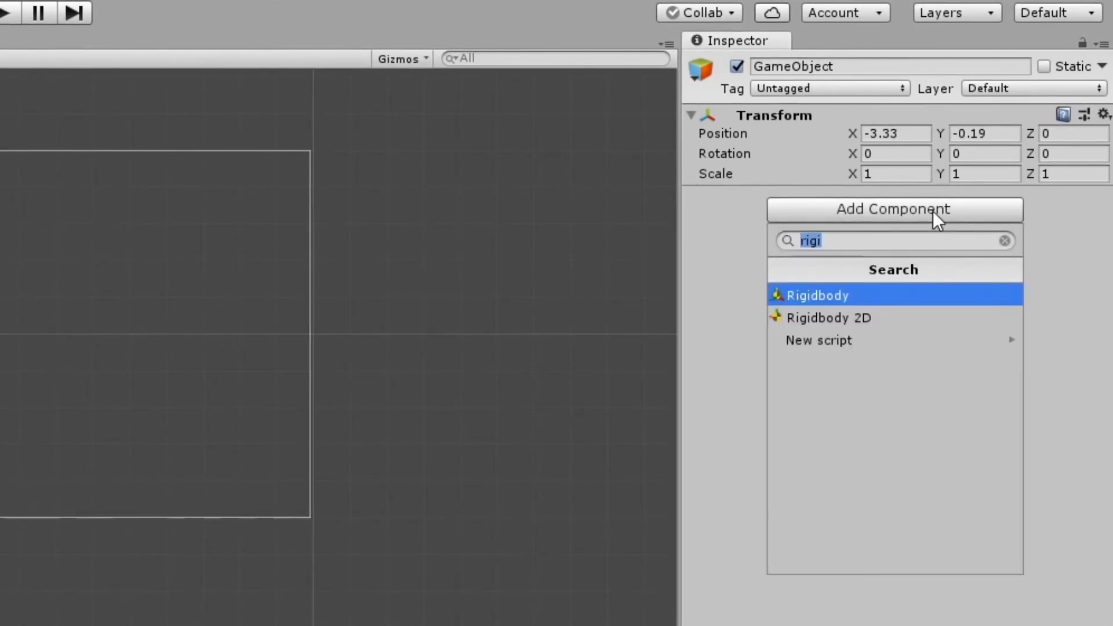
pyautogui.press('BackSpace')
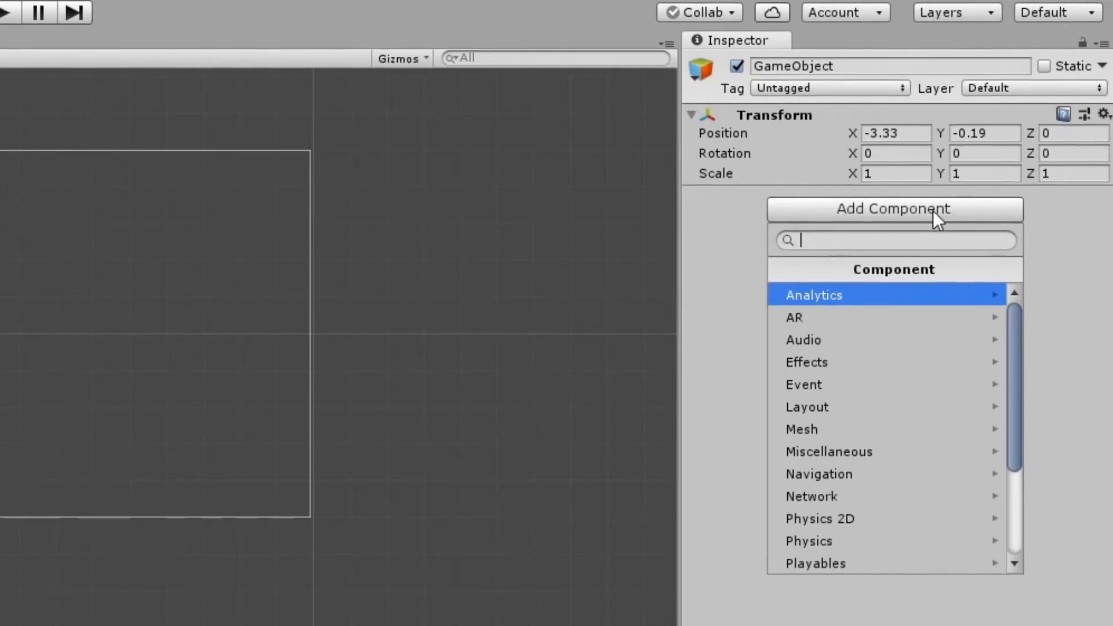
pyautogui.write('Spr')
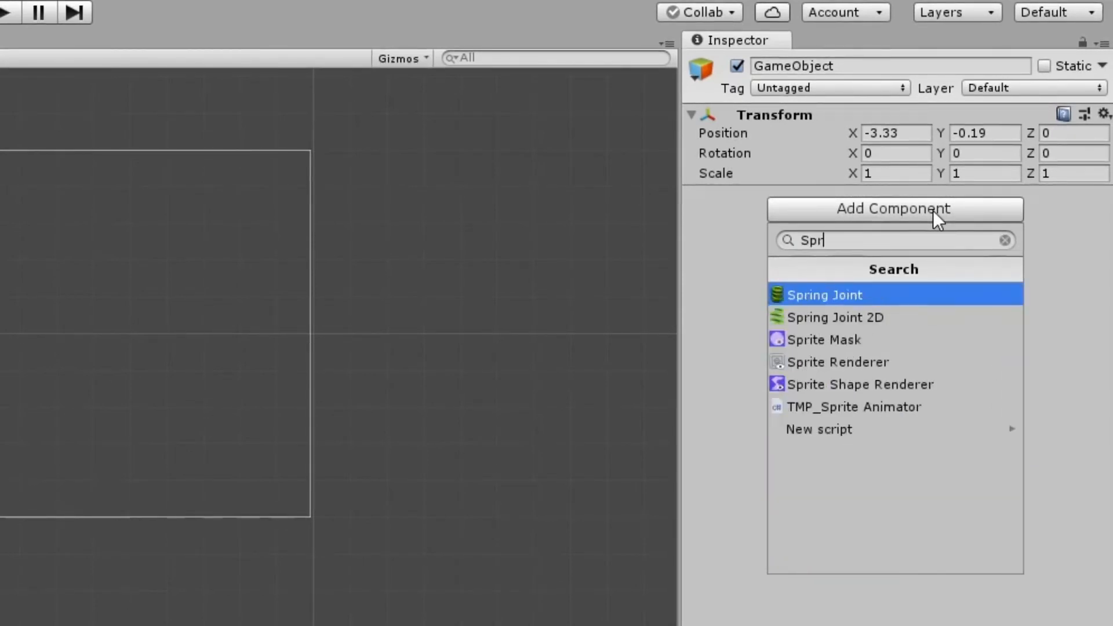
pyautogui.write('iteR')
pyautogui.press('Return')
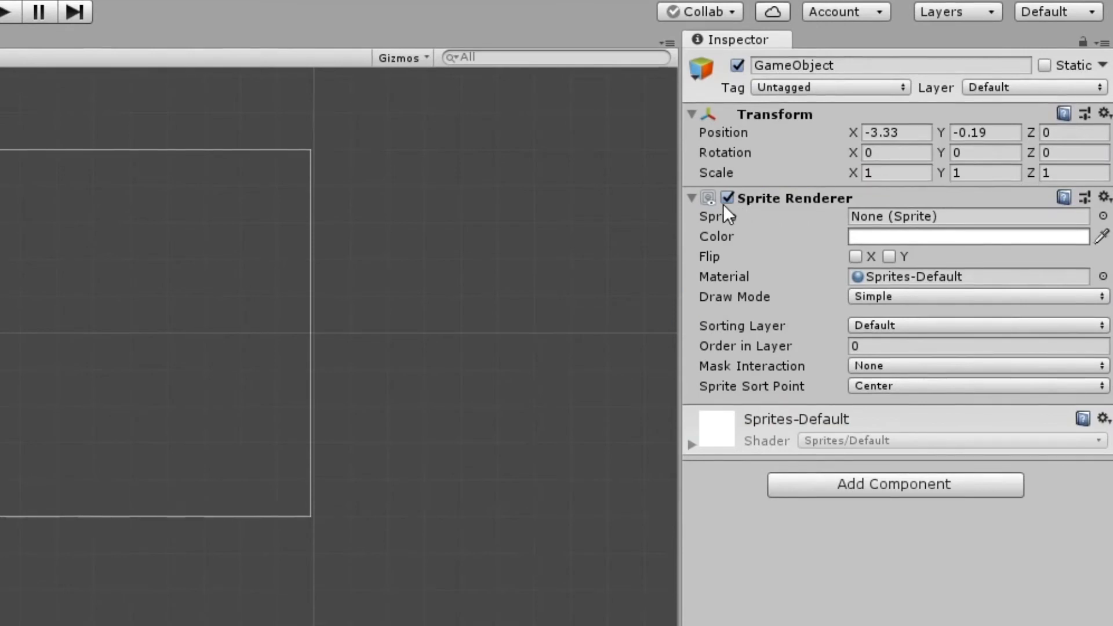
# - Assign the built-in Knob sprite to the GameObject's Sprite Renderer
pyautogui.click(692, 197)
pyautogui.click(693, 197)
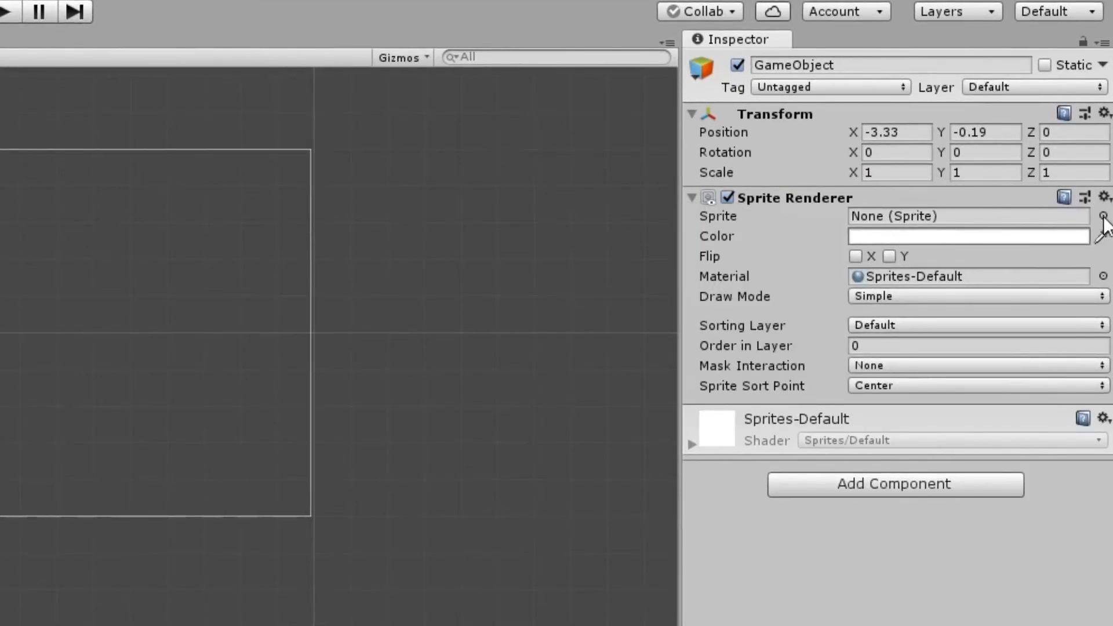
pyautogui.click(717, 216)
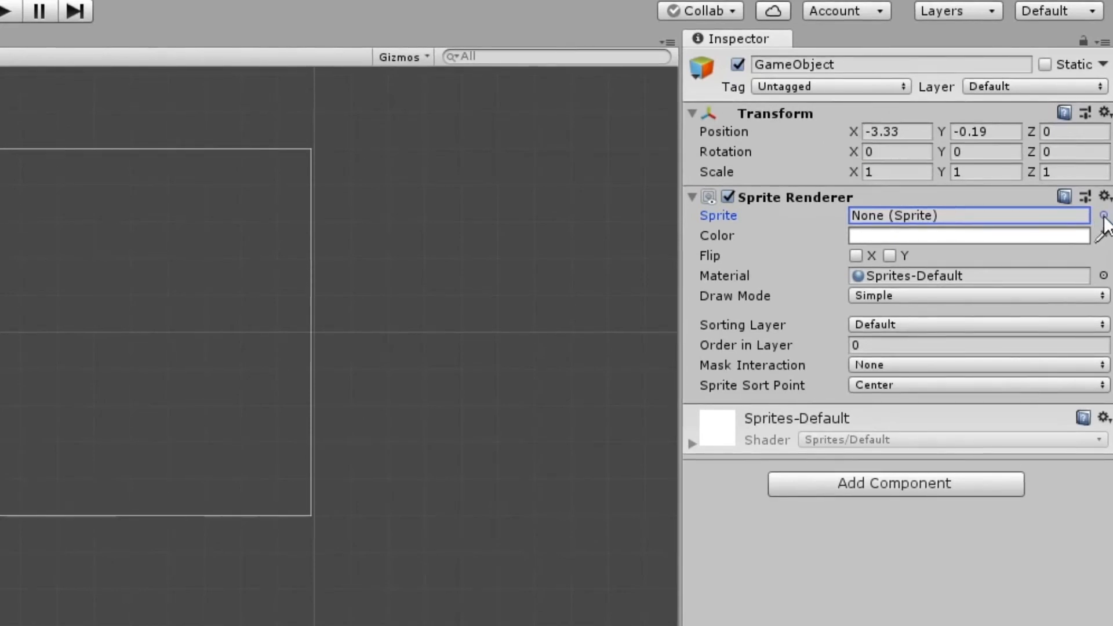
pyautogui.click(1103, 215)
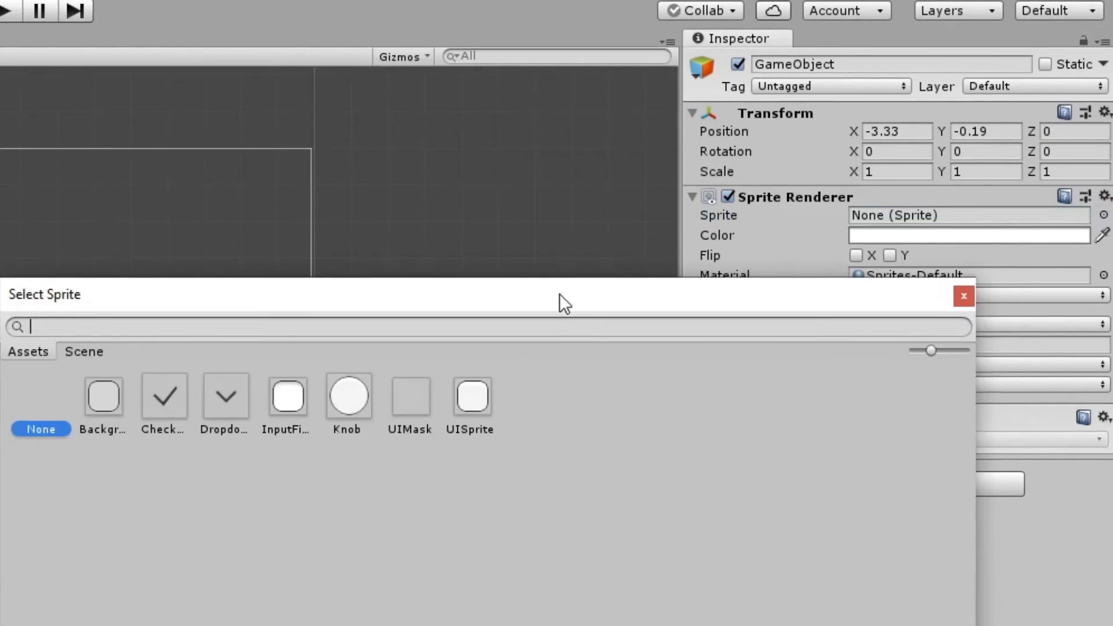
pyautogui.moveTo(559, 293); pyautogui.dragTo(70, 133)
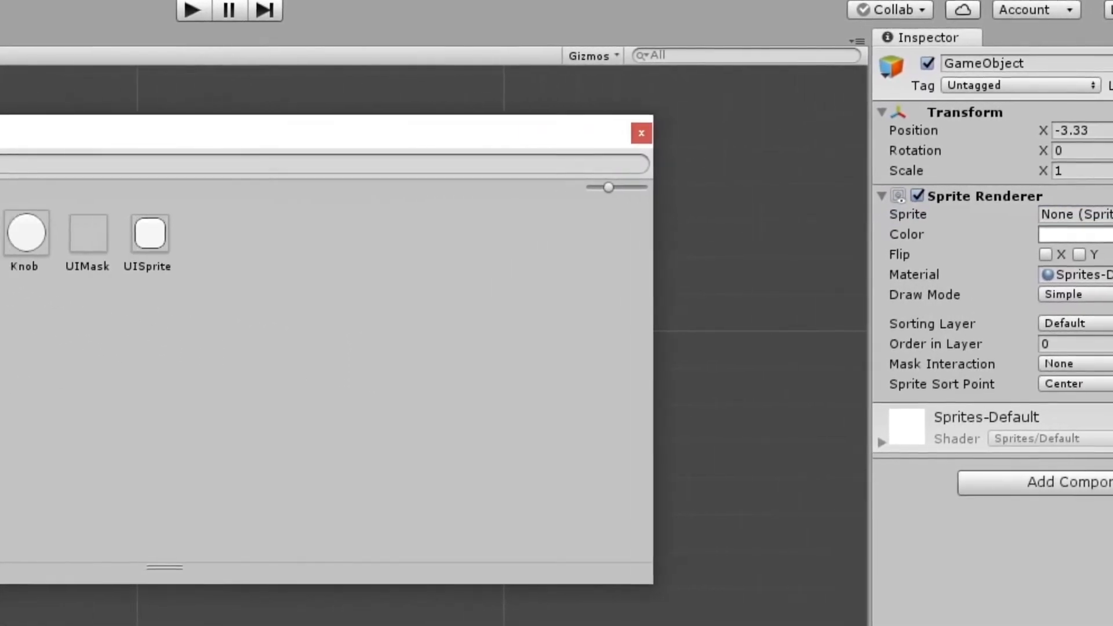
pyautogui.click(10, 231)
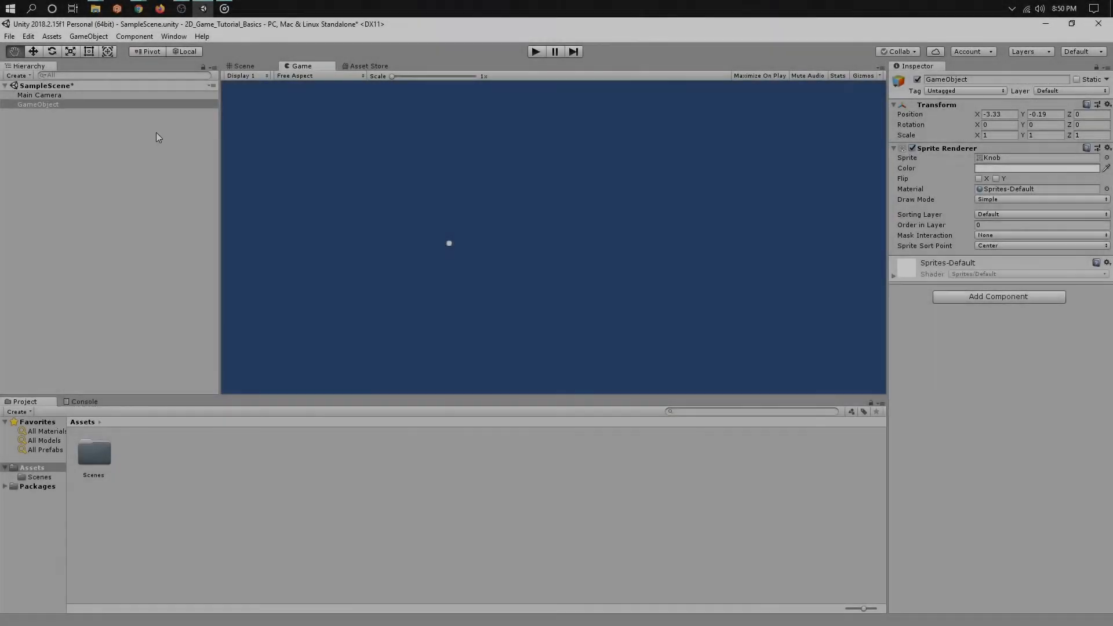
# - Return to the Scene view and place the Knob sprite object at position X 0, Y 0
pyautogui.click(79, 104)
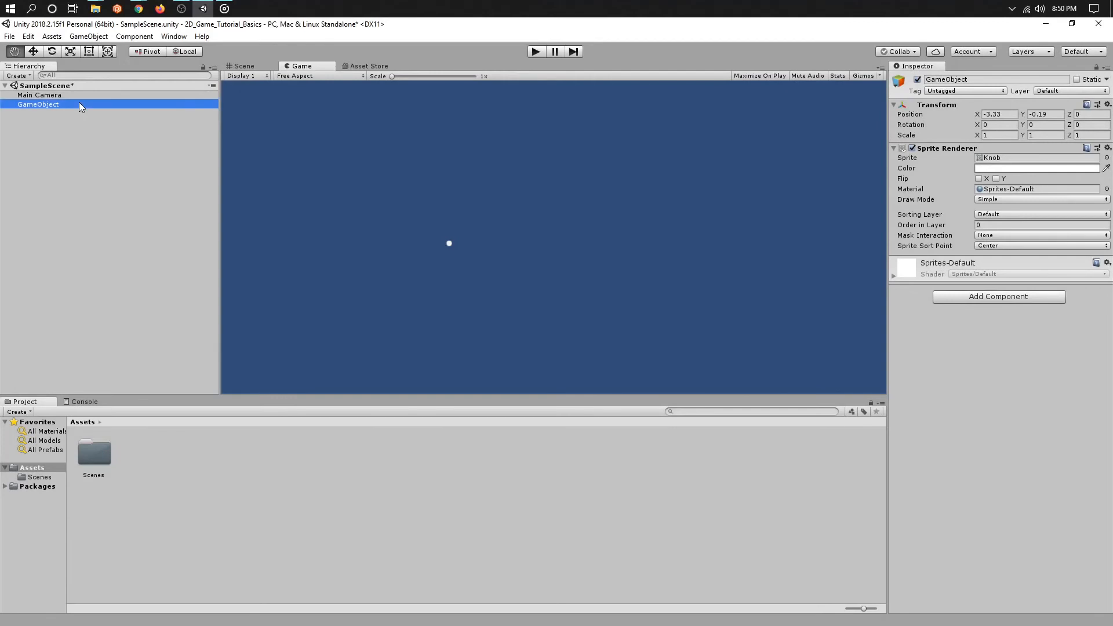
pyautogui.click(239, 66)
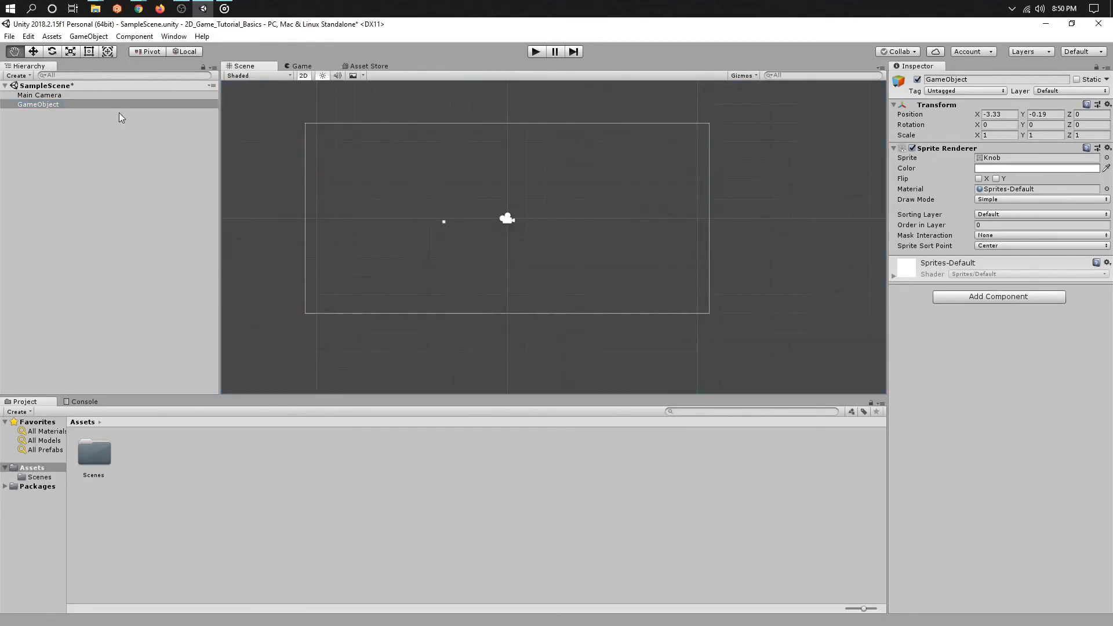
pyautogui.press('w')
pyautogui.moveTo(449, 213)
pyautogui.mouseDown()
pyautogui.moveTo(491, 141)
pyautogui.moveTo(606, 182)
pyautogui.moveTo(563, 244)
pyautogui.moveTo(579, 180)
pyautogui.moveTo(614, 221)
pyautogui.moveTo(534, 201)
pyautogui.moveTo(446, 212)
pyautogui.mouseUp()
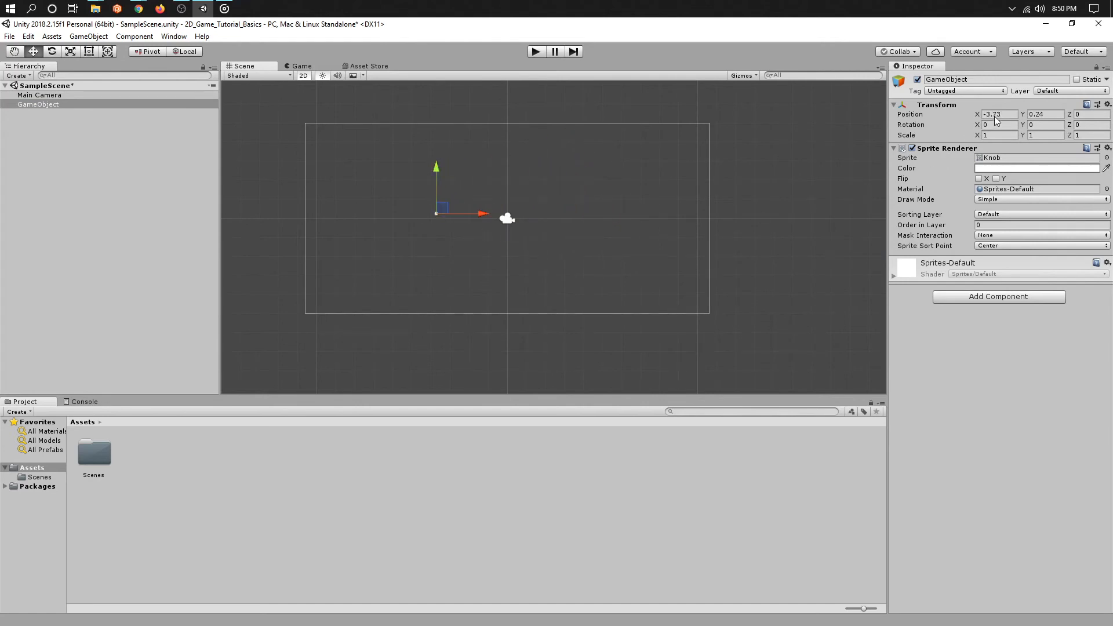
pyautogui.write('0')
pyautogui.press('Tab')
pyautogui.write('0')
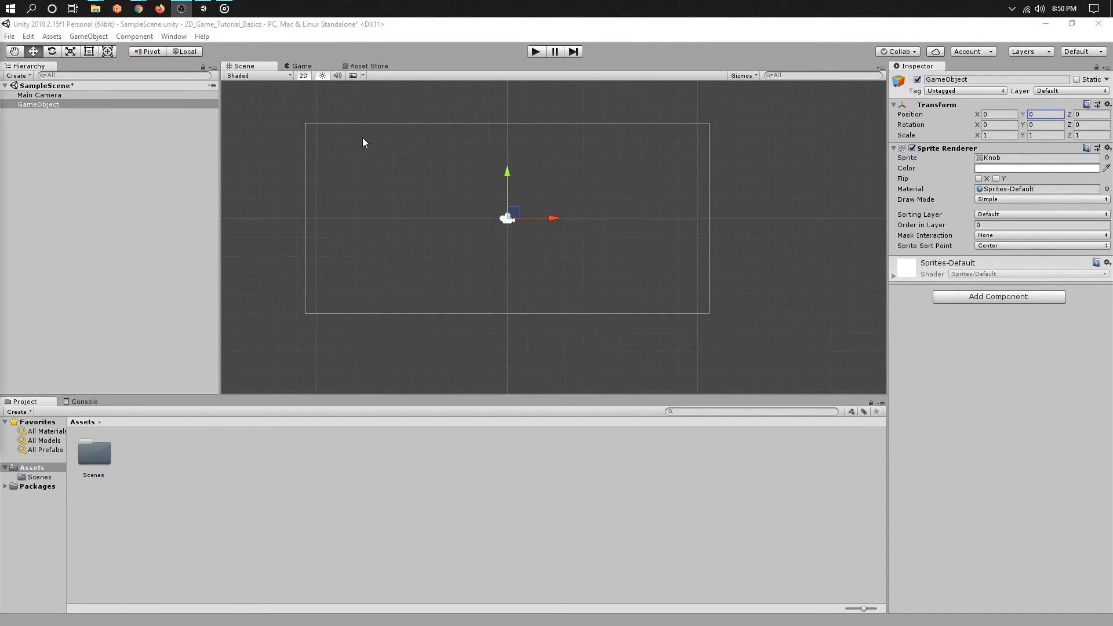
pyautogui.click(424, 46)
# - Rename the GameObject in the hierarchy to Circle
pyautogui.click(54, 105)
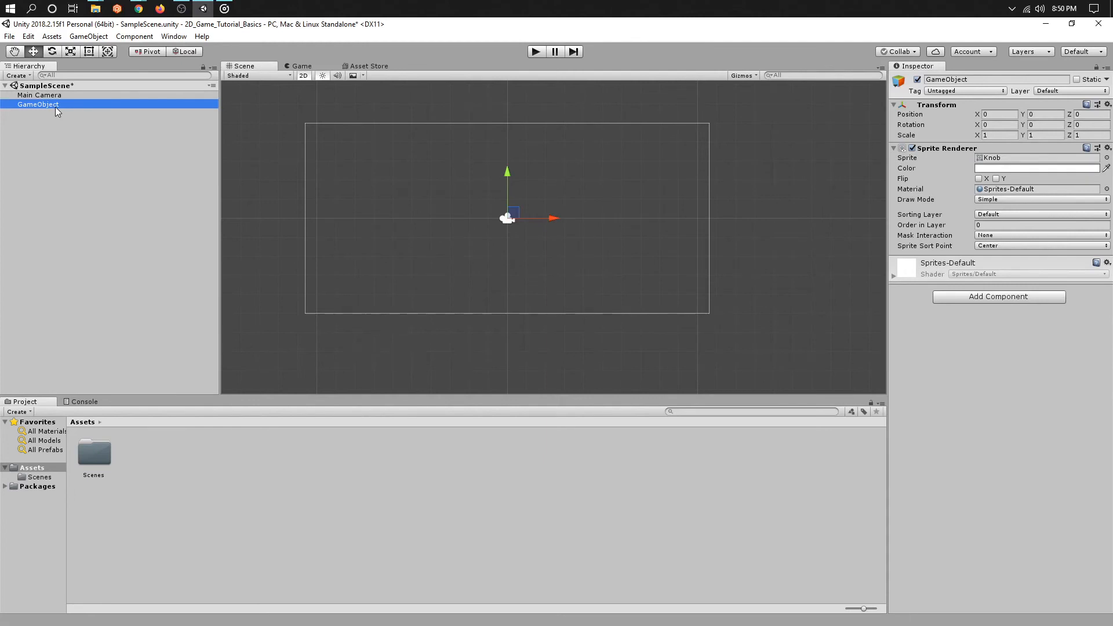
pyautogui.rightClick(55, 106)
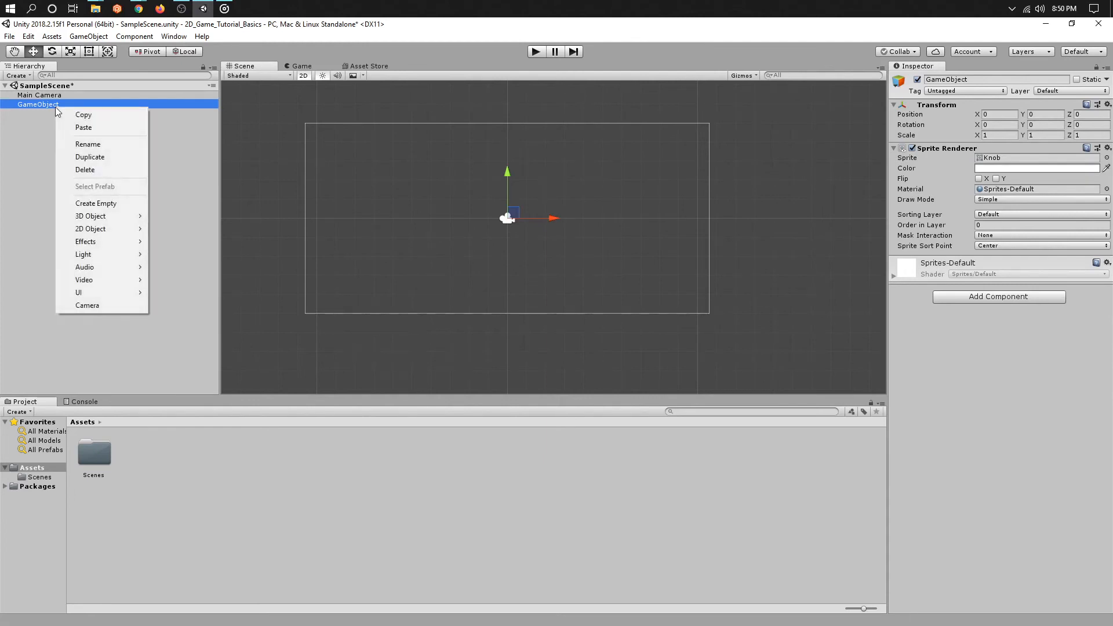
pyautogui.click(86, 146)
pyautogui.write('Circle')
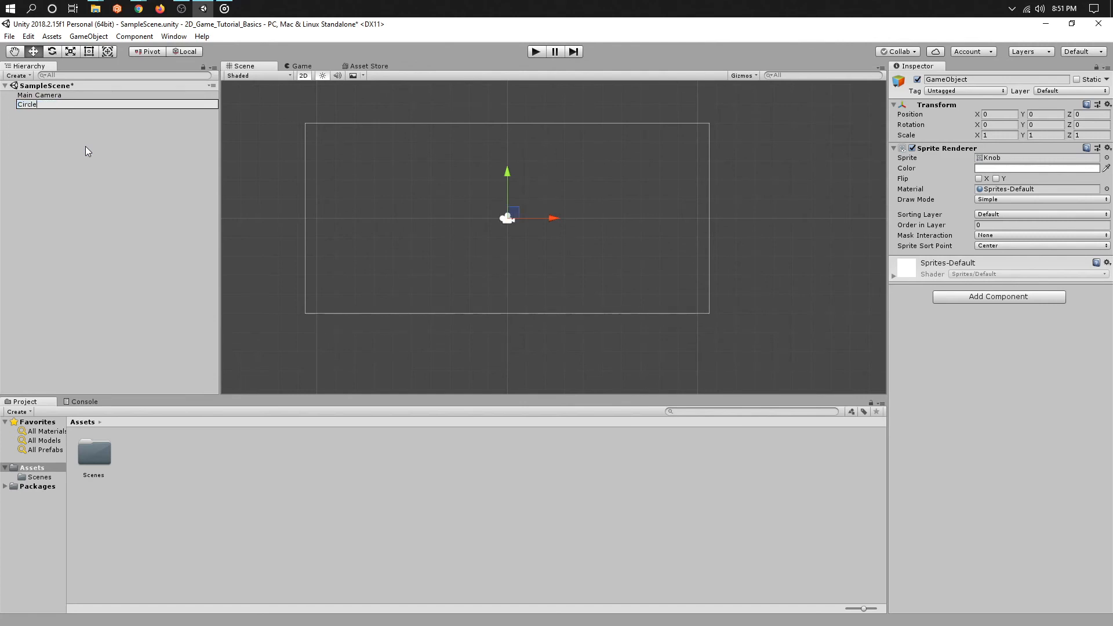
pyautogui.press('Return')
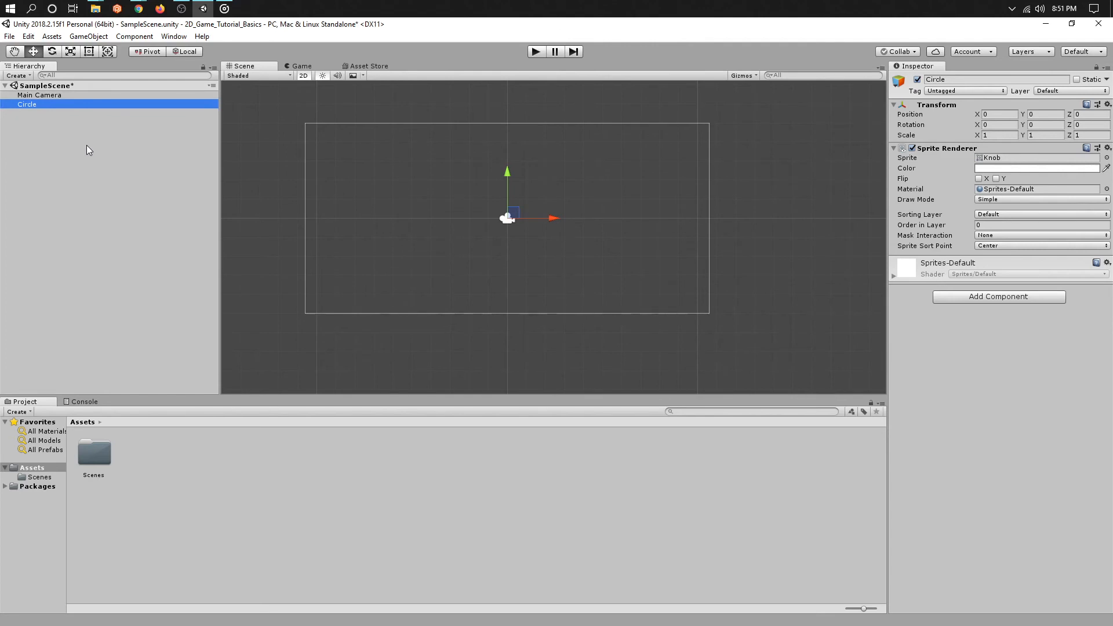
# - Create a new 2D sprite object at the root level of the sample scene
pyautogui.click(86, 146)
pyautogui.rightClick(70, 122)
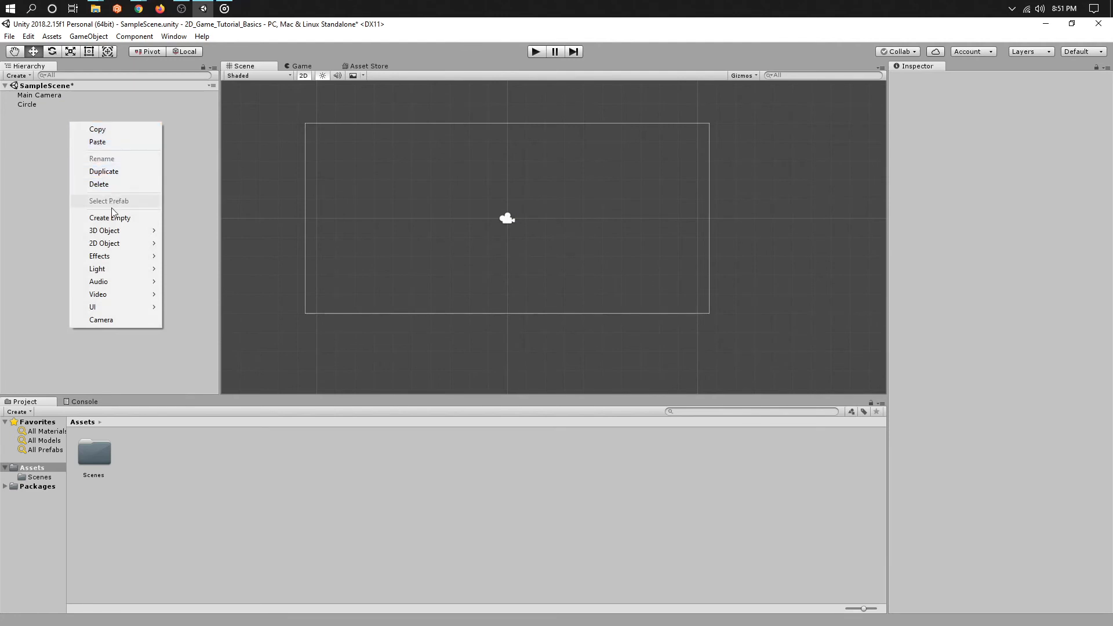
pyautogui.moveTo(112, 248)
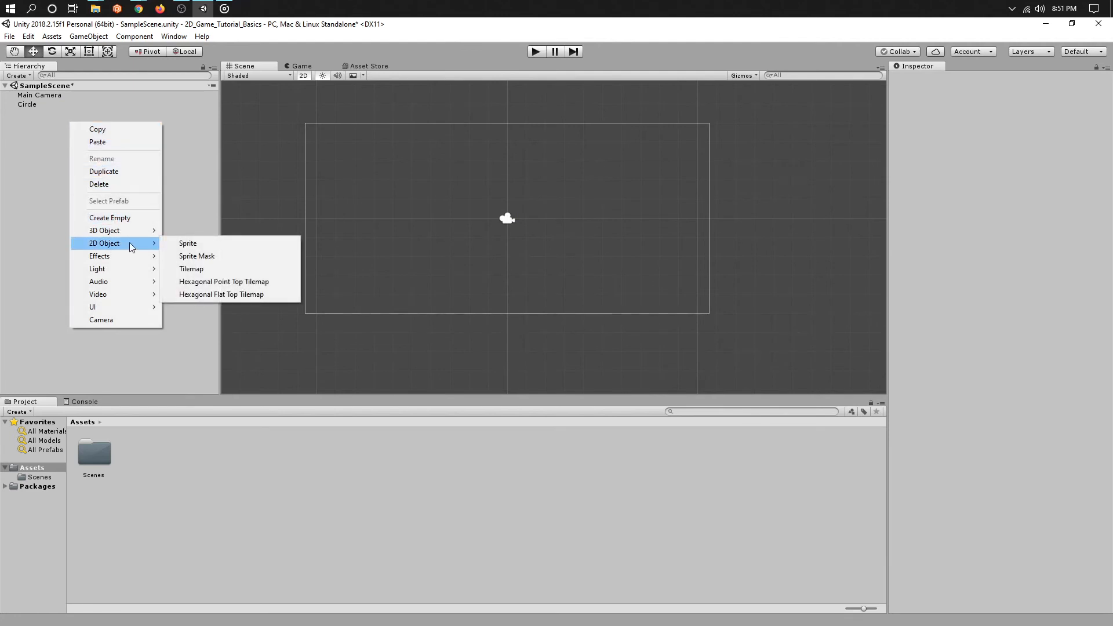
pyautogui.click(190, 245)
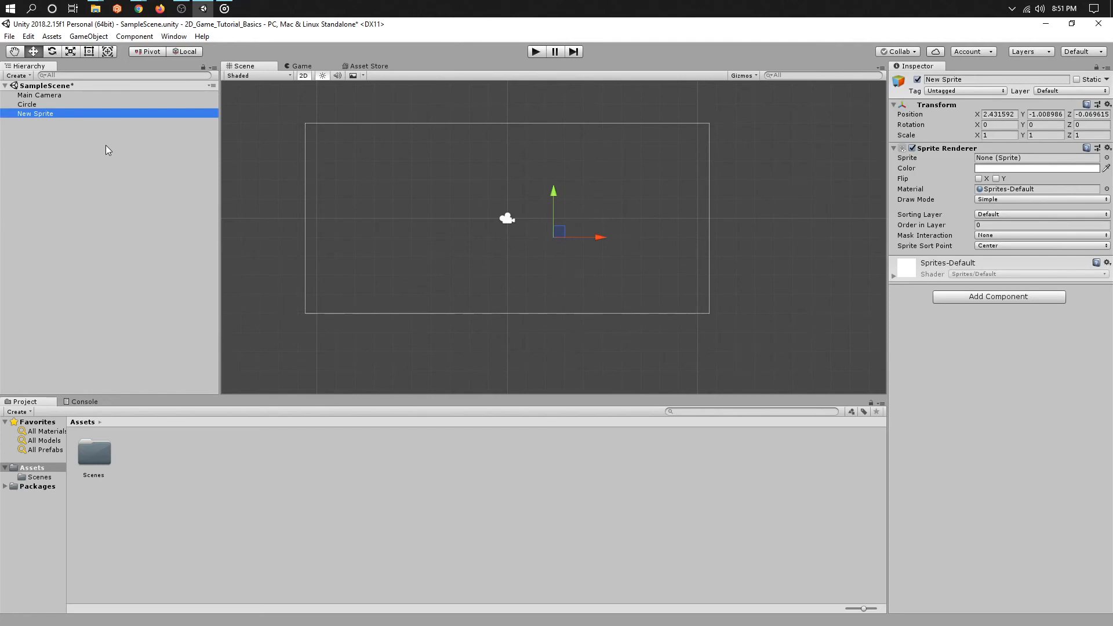
pyautogui.click(894, 149)
pyautogui.click(894, 148)
pyautogui.click(895, 148)
pyautogui.click(895, 148)
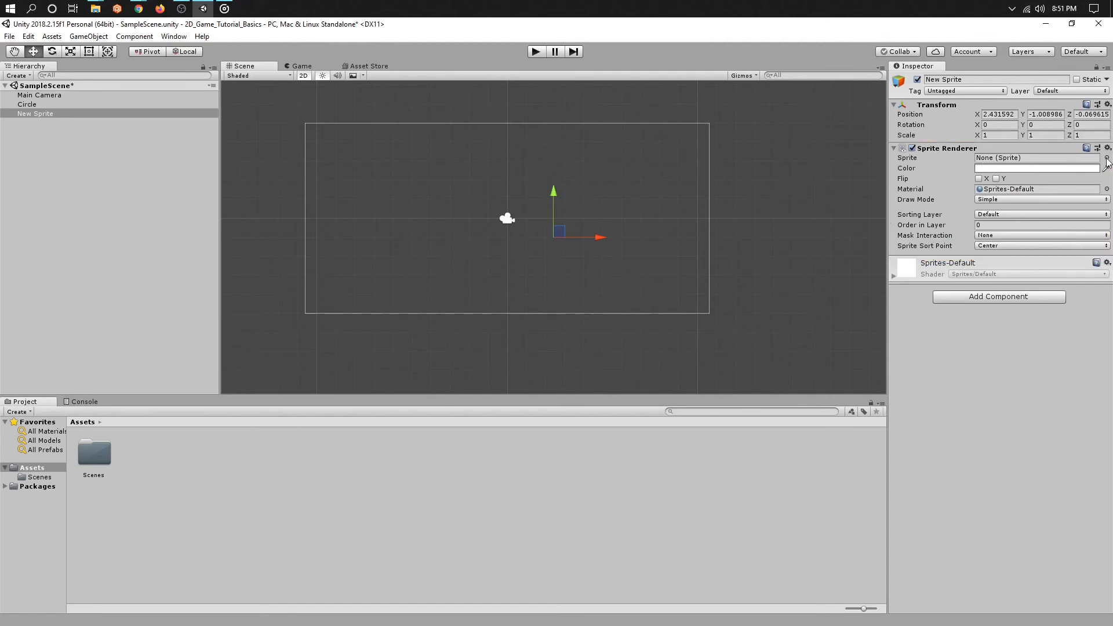
# - Rename the new sprite object in the hierarchy to Floor
pyautogui.rightClick(82, 111)
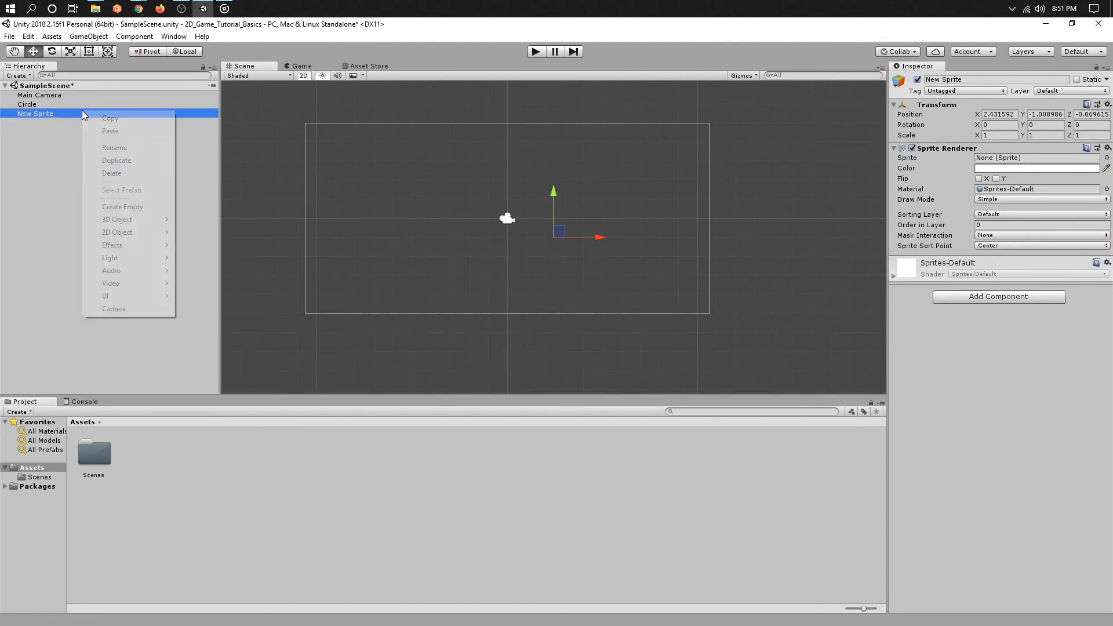
pyautogui.click(108, 147)
pyautogui.write('Floor')
pyautogui.press('Return')
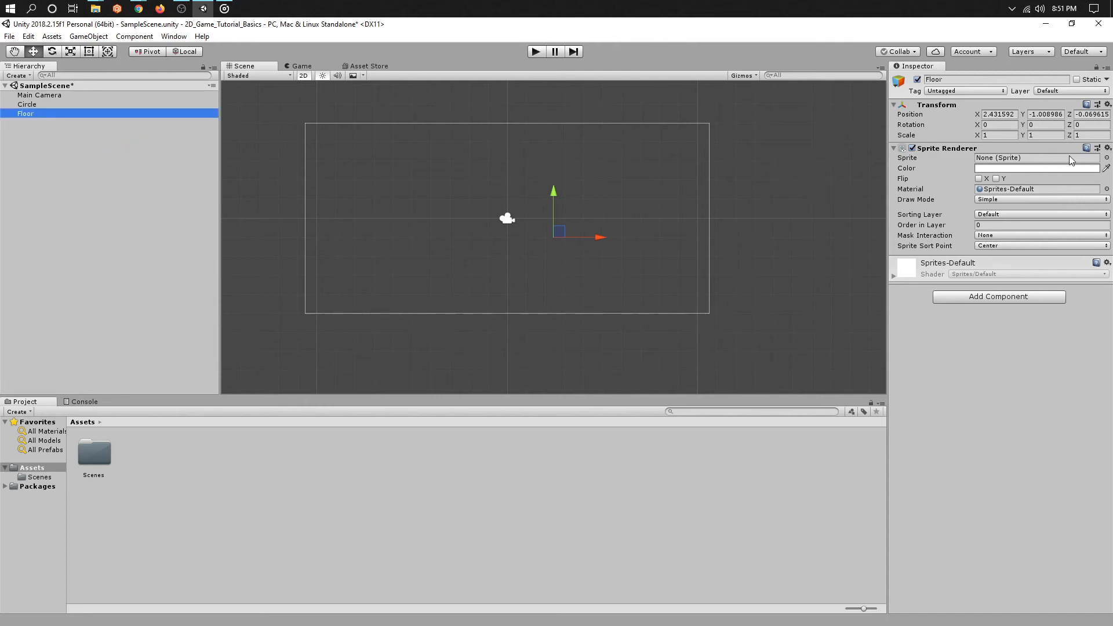
# - Assign the built-in UISprite sprite to the Floor's Sprite Renderer
pyautogui.click(1107, 158)
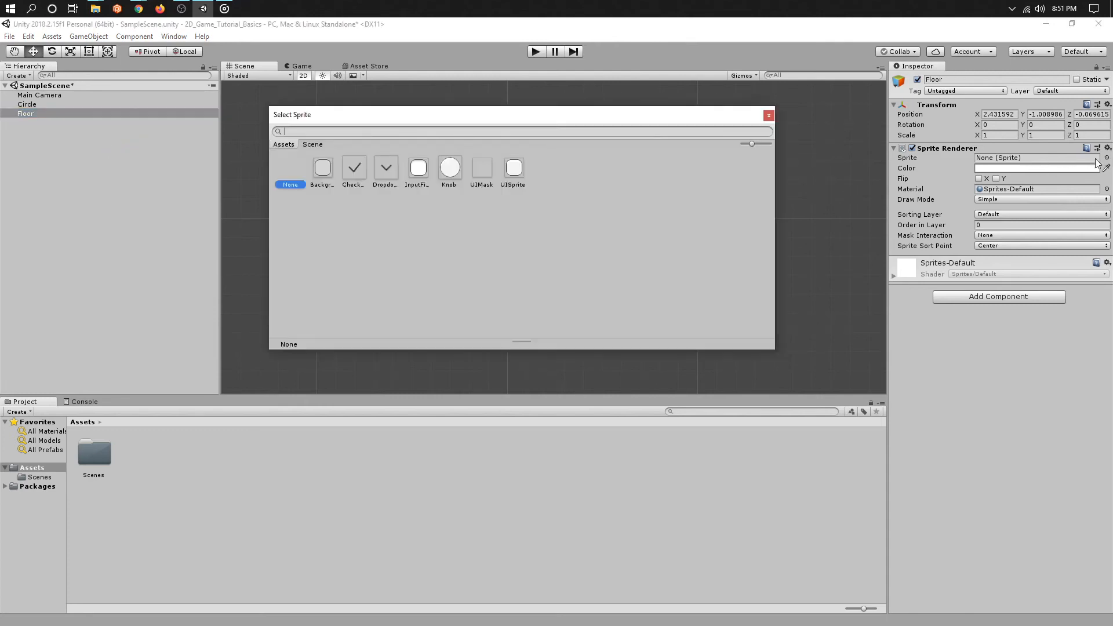
pyautogui.click(514, 169)
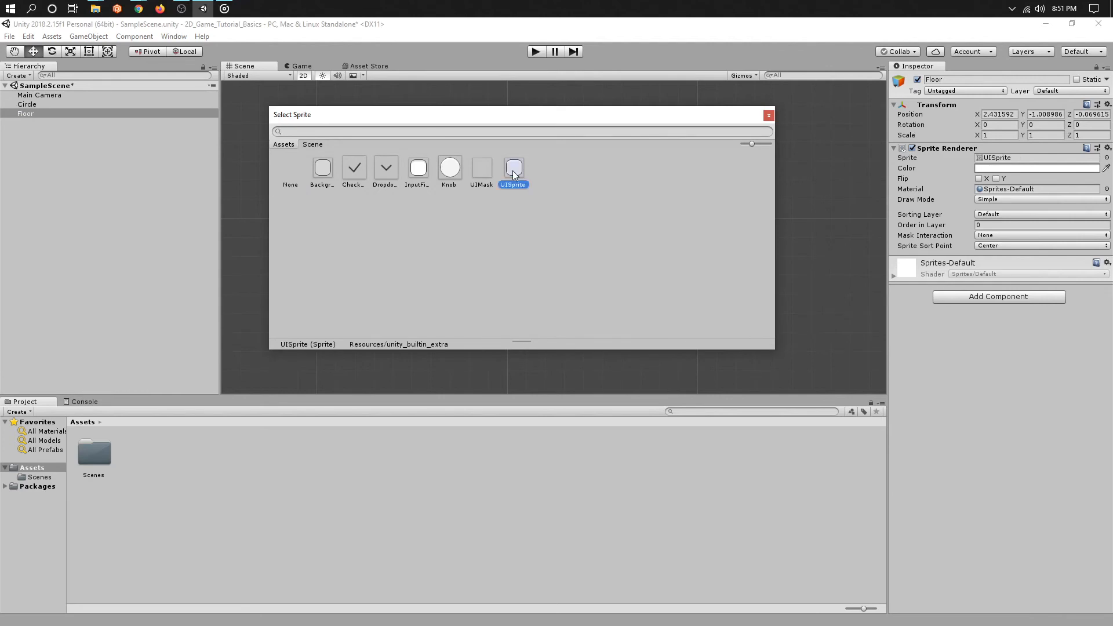
pyautogui.doubleClick(512, 170)
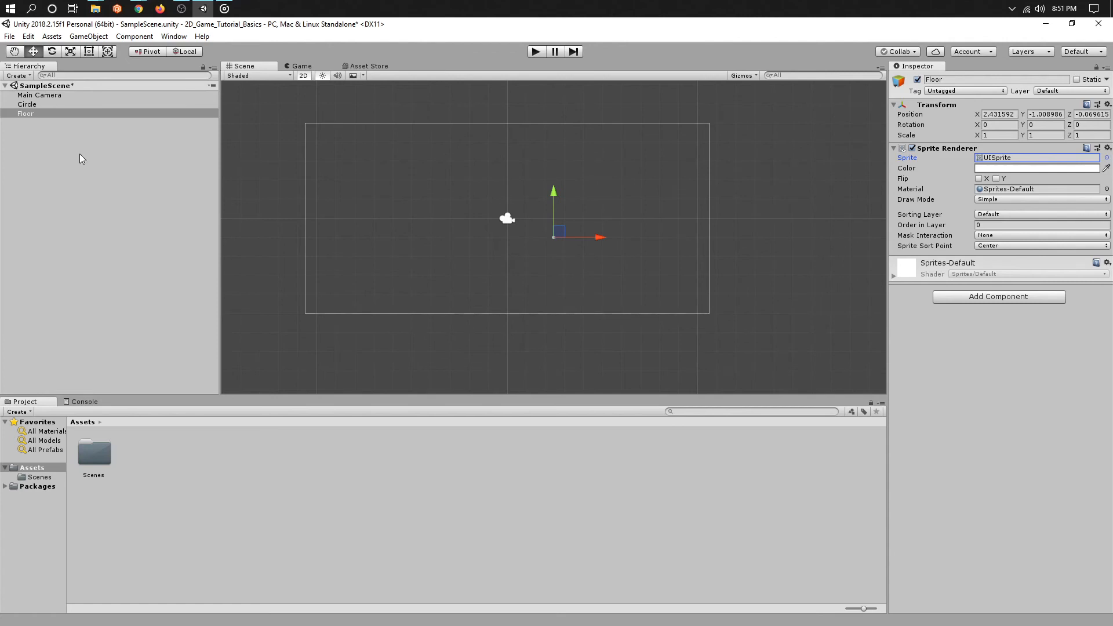
# - Set the Circle's Y position to 1
pyautogui.click(51, 104)
pyautogui.click(1004, 116)
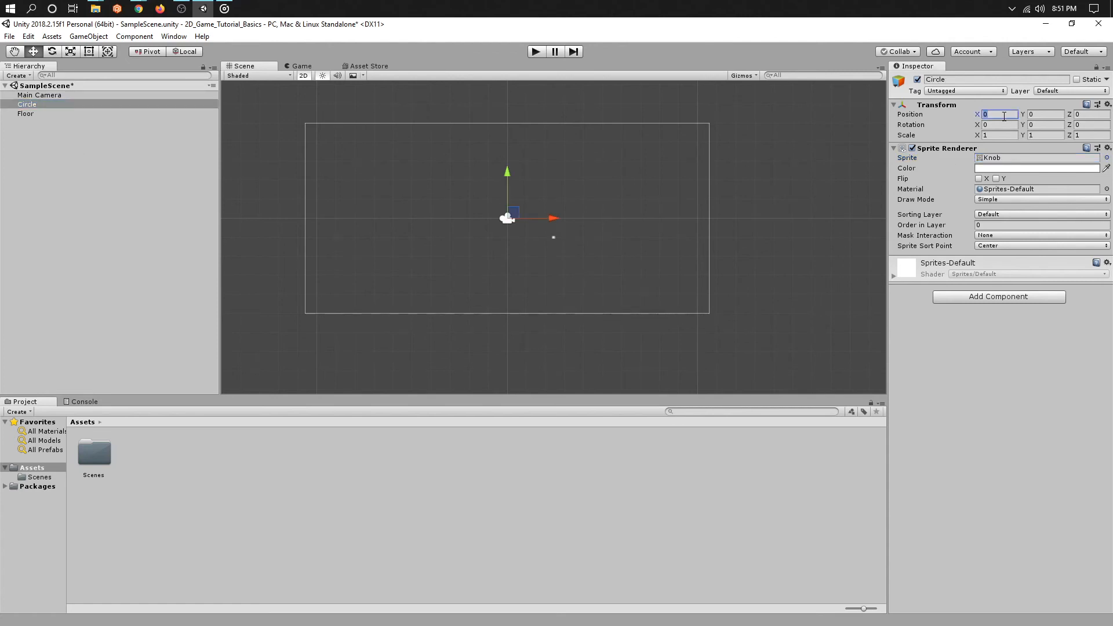
pyautogui.press('Tab')
pyautogui.write('1')
pyautogui.press('Tab')
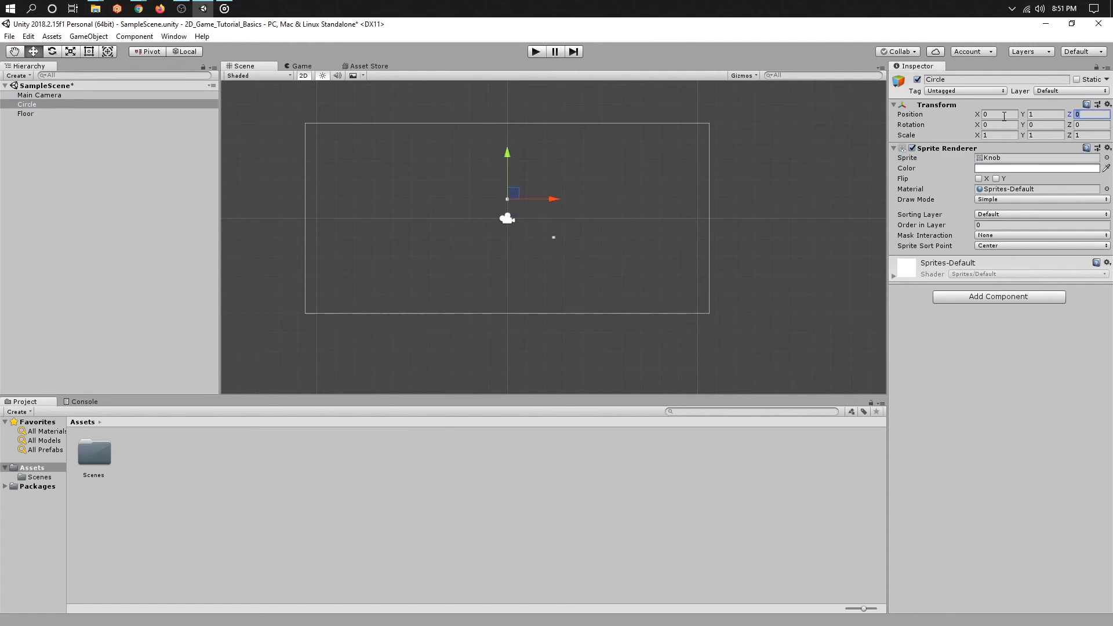
# - Place the Floor object at position X 0, Y 0, Z 0
pyautogui.click(45, 114)
pyautogui.click(1000, 116)
pyautogui.write('0')
pyautogui.press('Tab')
pyautogui.write('0')
pyautogui.press('Tab')
pyautogui.write('0')
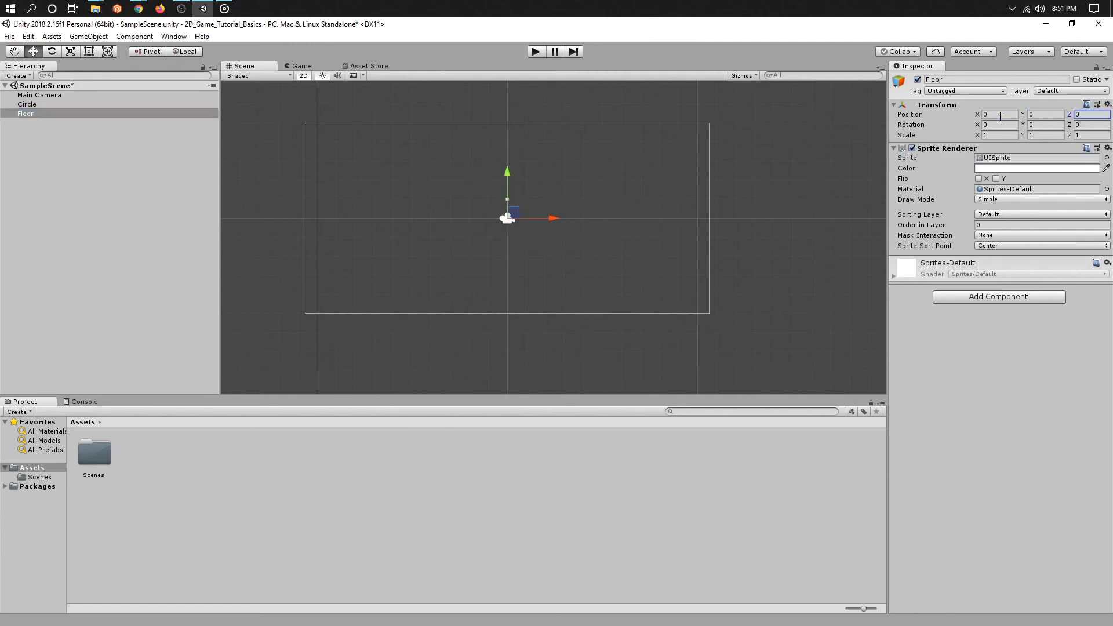
# - Stretch the Floor horizontally by setting its X scale to 10
pyautogui.click(998, 135)
pyautogui.write('10')
pyautogui.press('Tab')
pyautogui.press('Tab')
pyautogui.scroll(2, 391, 194)
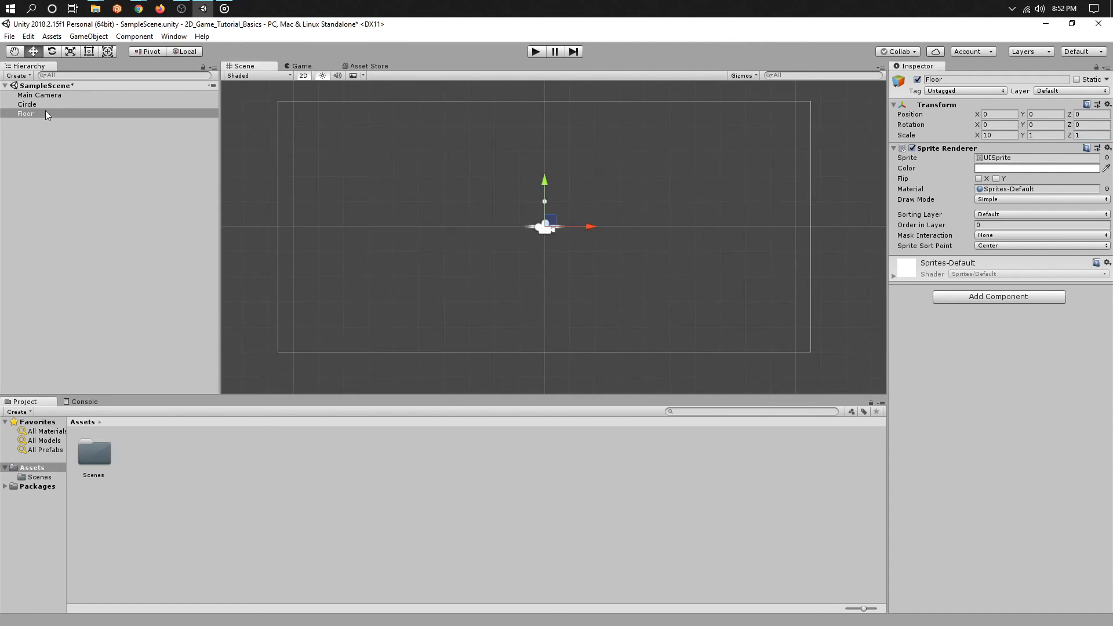
# - Add a Box Collider 2D component to the Floor
pyautogui.click(1021, 297)
pyautogui.write('box ')
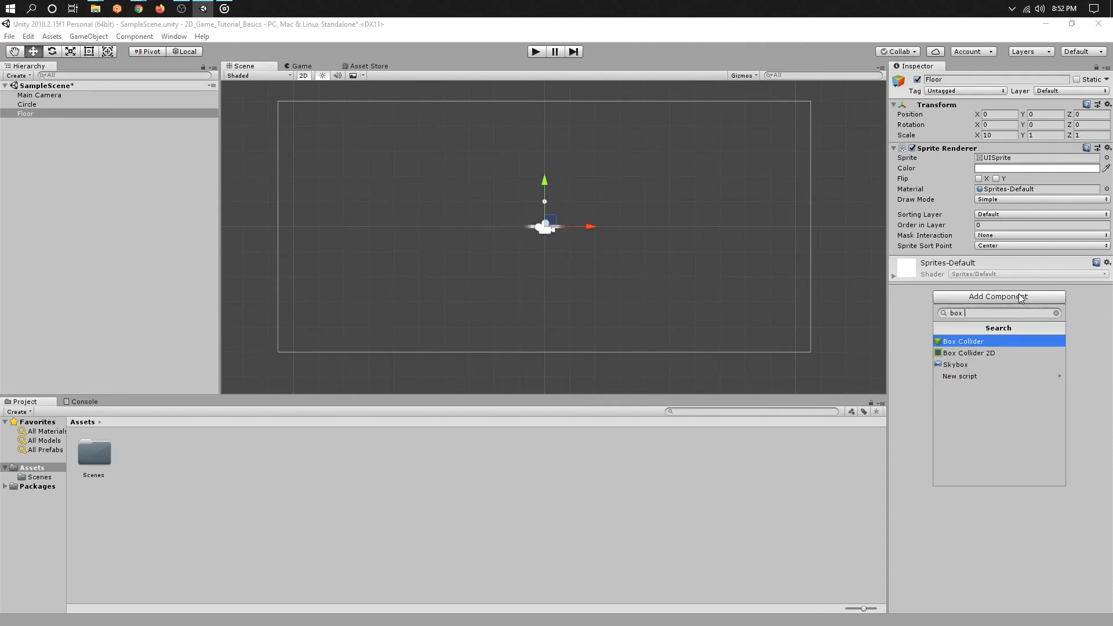
pyautogui.write('coll')
pyautogui.press('Down')
pyautogui.press('Return')
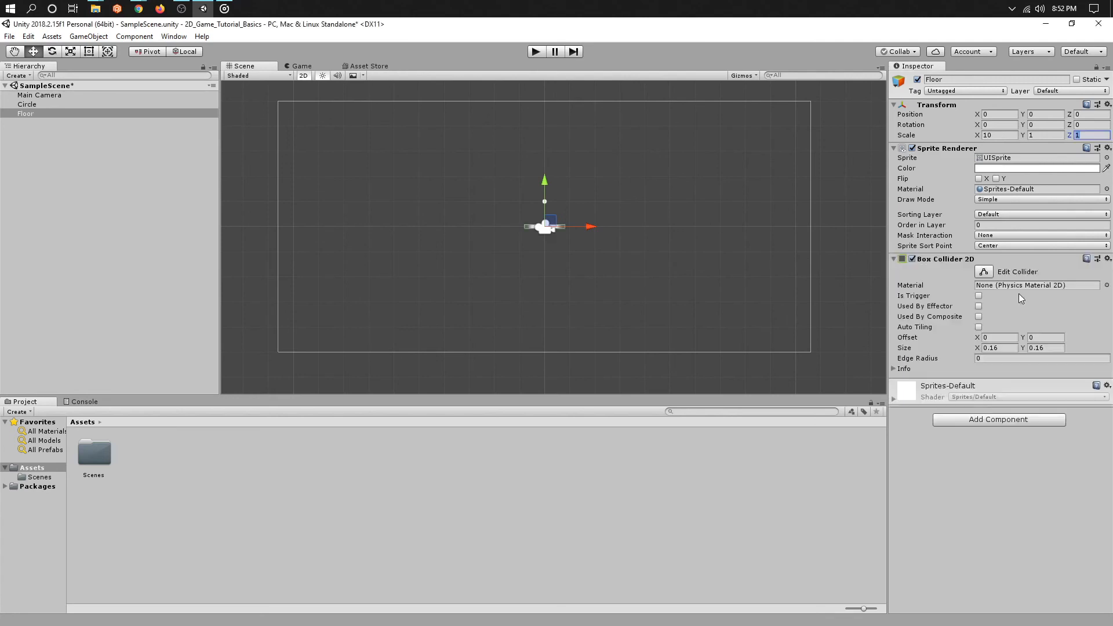
# - Add a Circle Collider 2D component to the Circle and check the collider's Info section
pyautogui.click(30, 105)
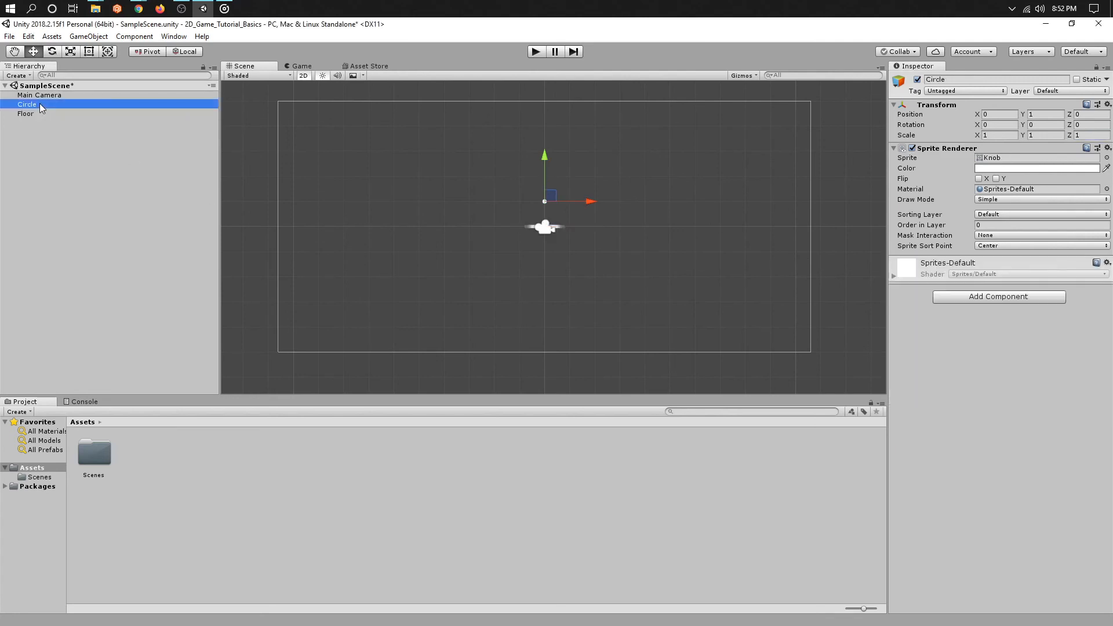
pyautogui.click(938, 300)
pyautogui.write('circle')
pyautogui.press('Return')
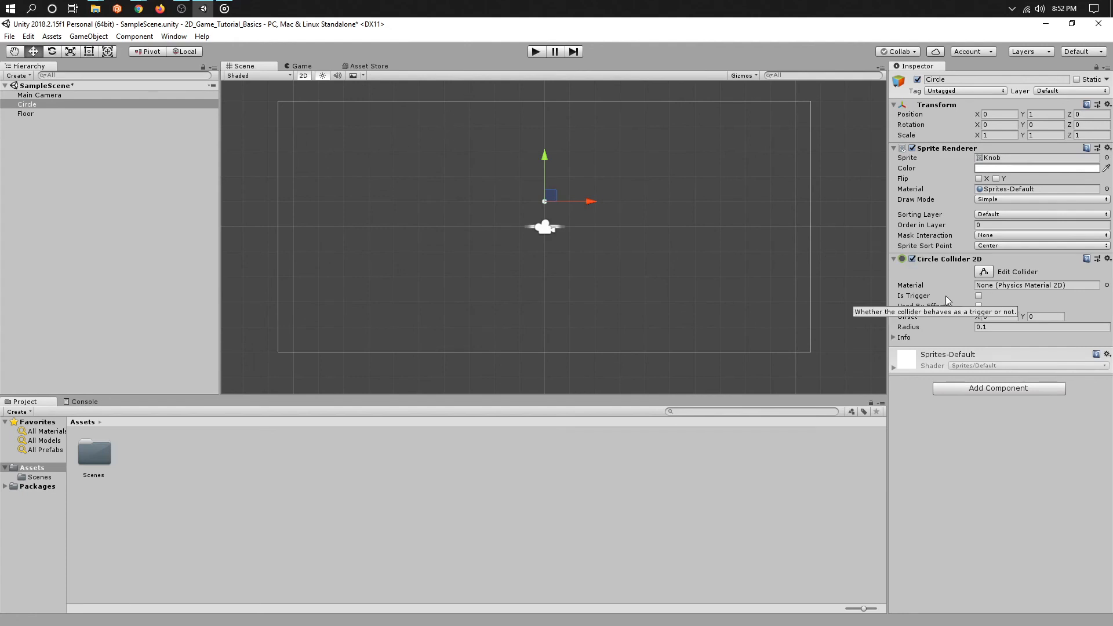
pyautogui.click(895, 338)
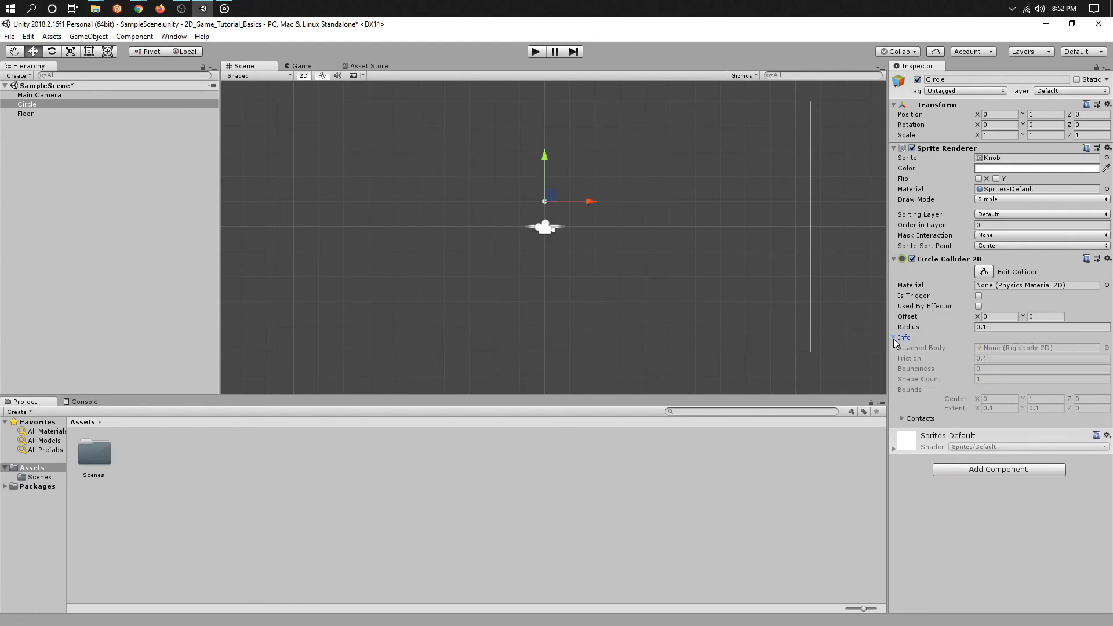
pyautogui.click(895, 339)
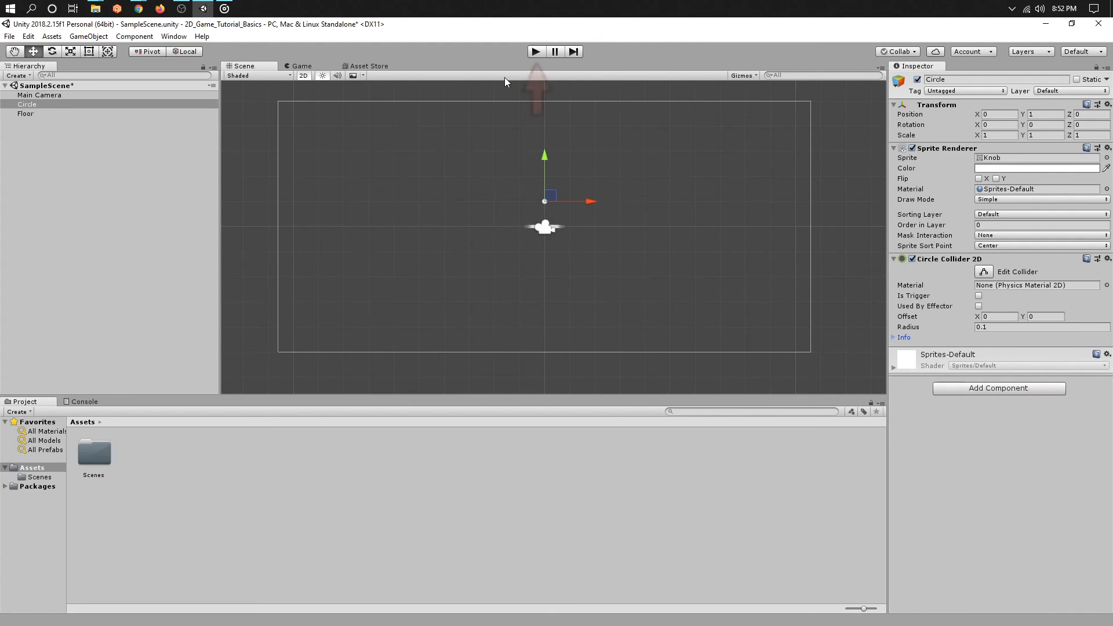
# - Test the game in two separate runs, setting the Circle's X position to 5 during the second, and stop each run
pyautogui.click(534, 53)
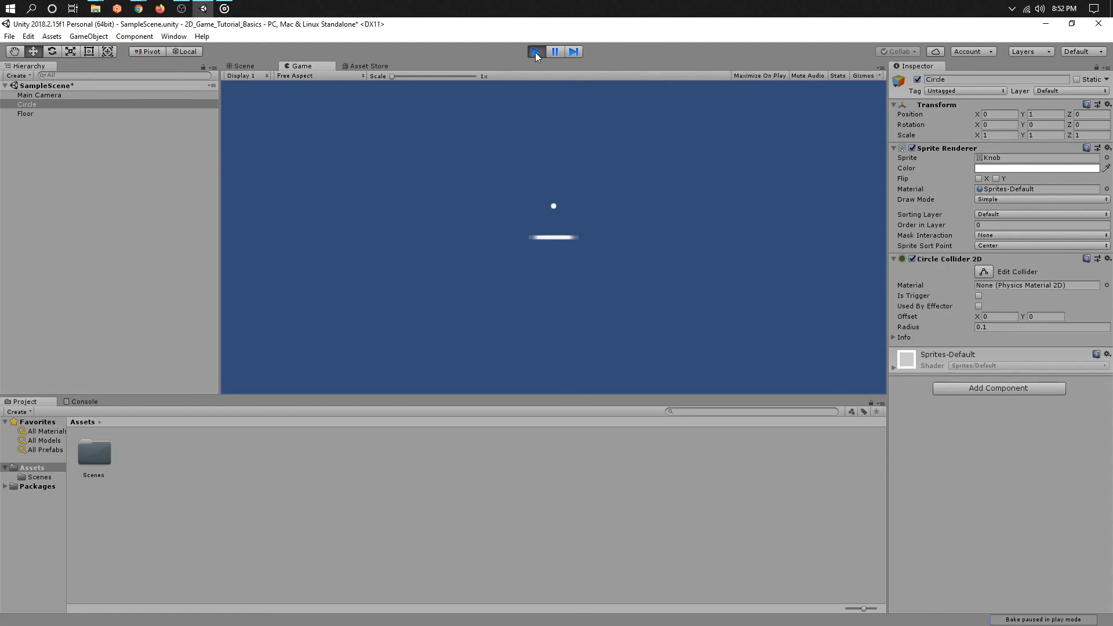
pyautogui.click(534, 53)
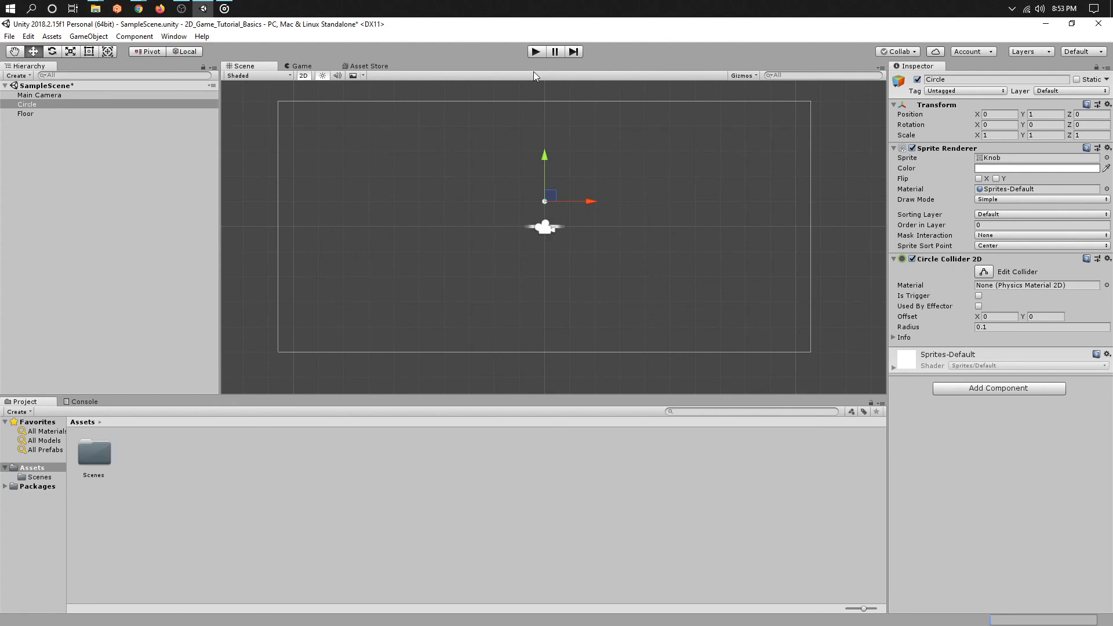
pyautogui.click(536, 51)
pyautogui.click(999, 115)
pyautogui.write('5')
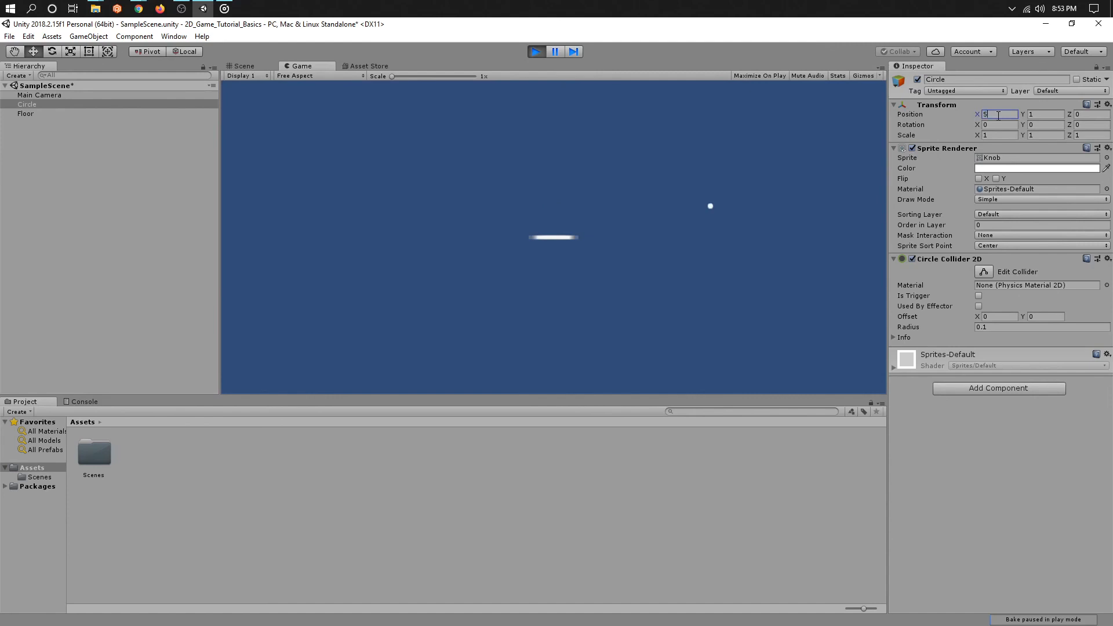
pyautogui.click(537, 52)
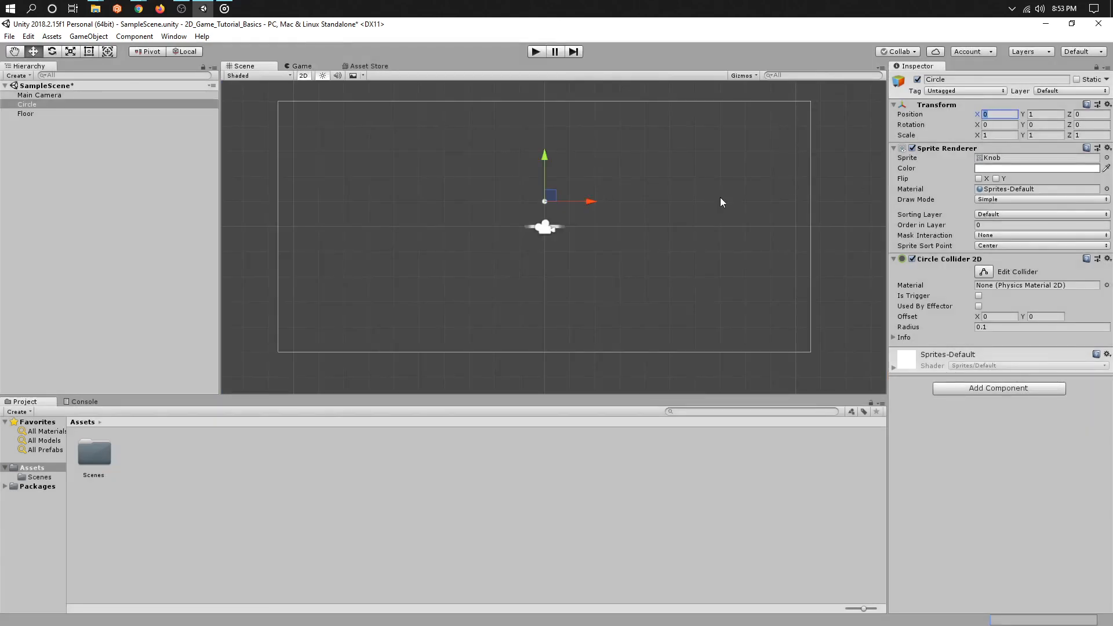
# - Add a Rigidbody 2D component to the Circle
pyautogui.click(67, 138)
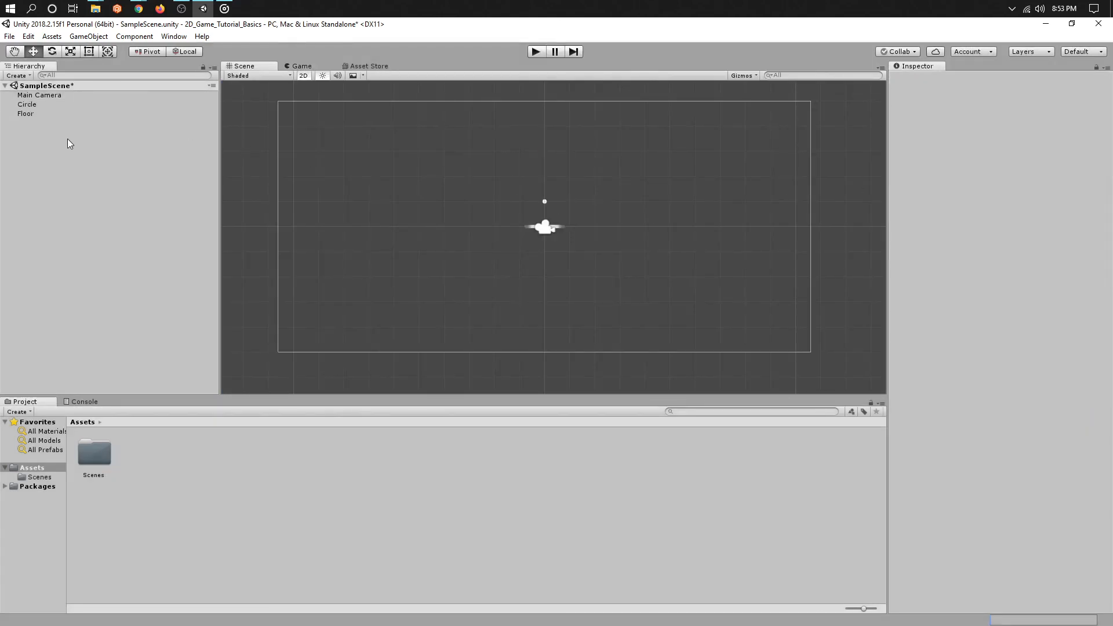
pyautogui.click(39, 104)
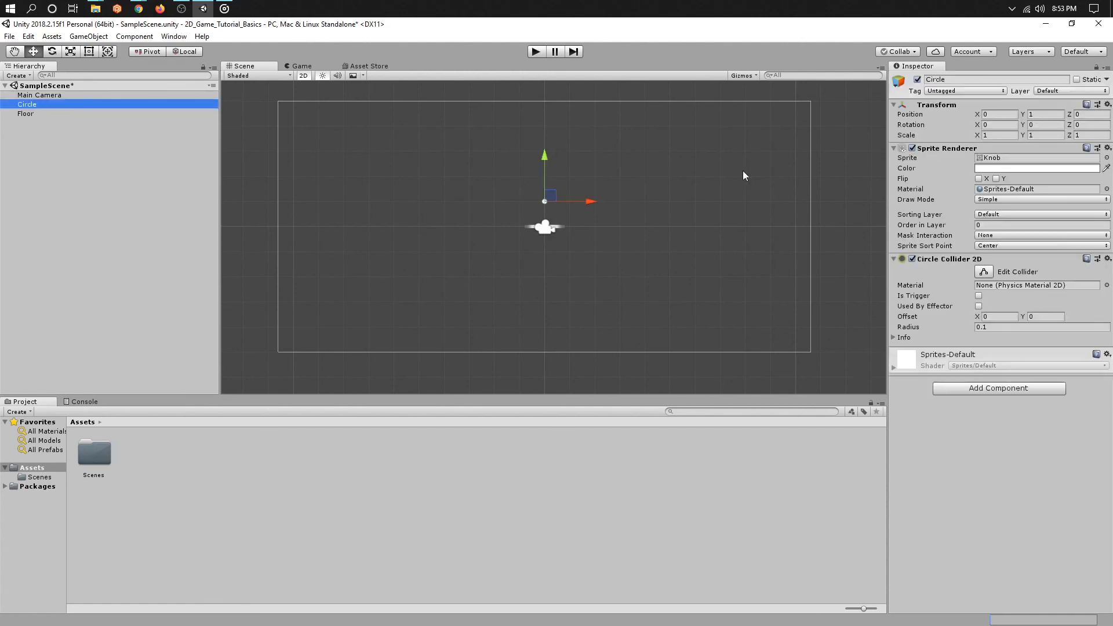
pyautogui.click(982, 388)
pyautogui.write('rigi')
pyautogui.press('Down')
pyautogui.press('Return')
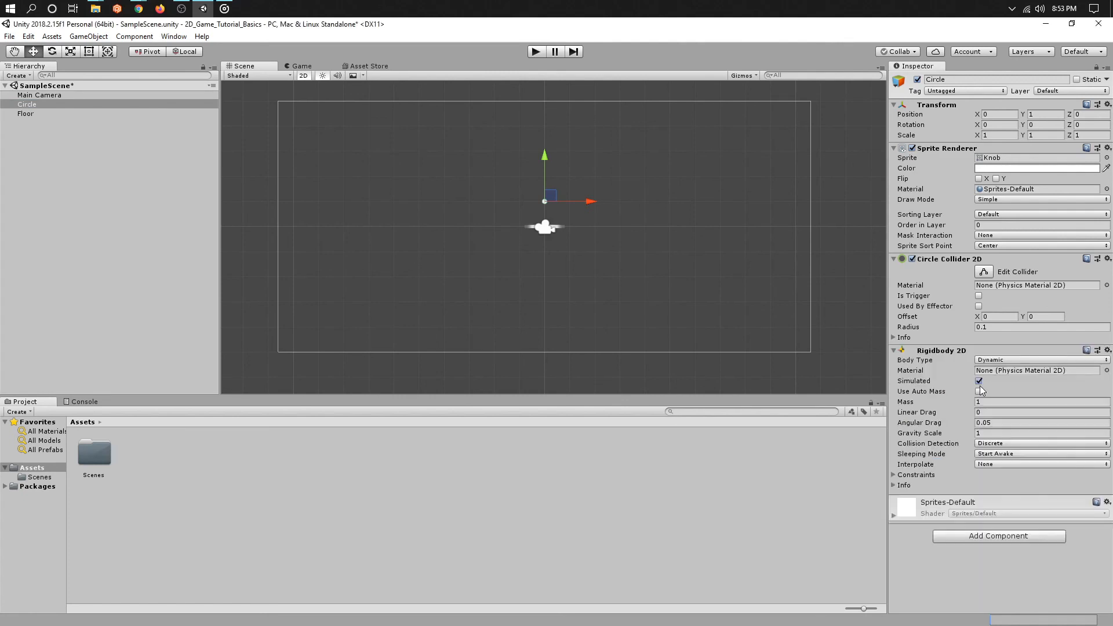
# - Run and stop the game three times to observe how the Circle moves relative to the Floor
pyautogui.click(536, 51)
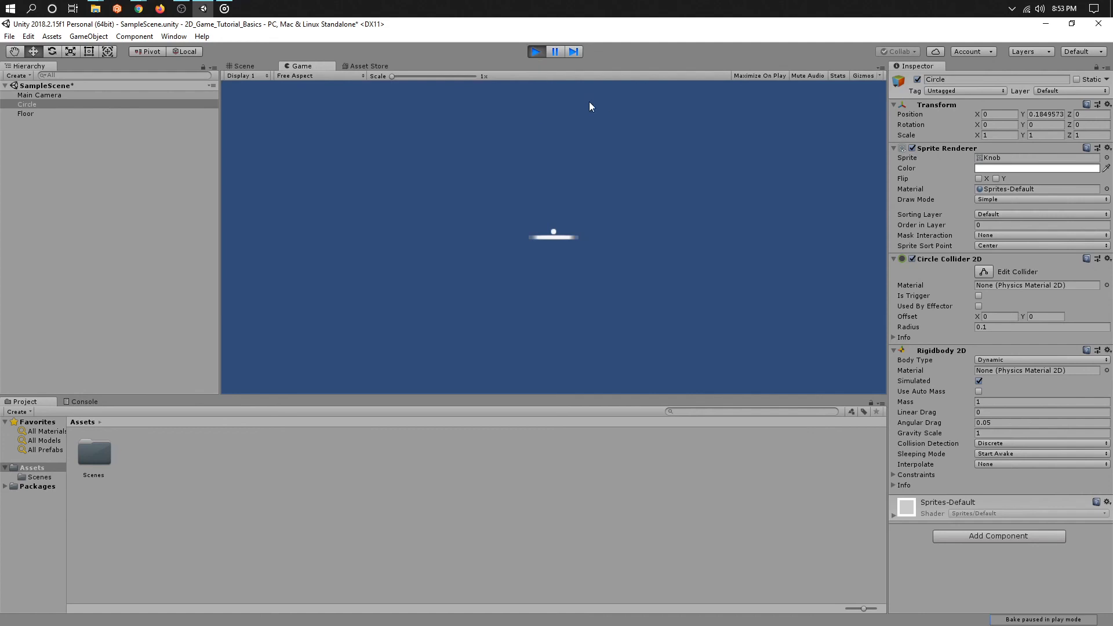
pyautogui.click(541, 53)
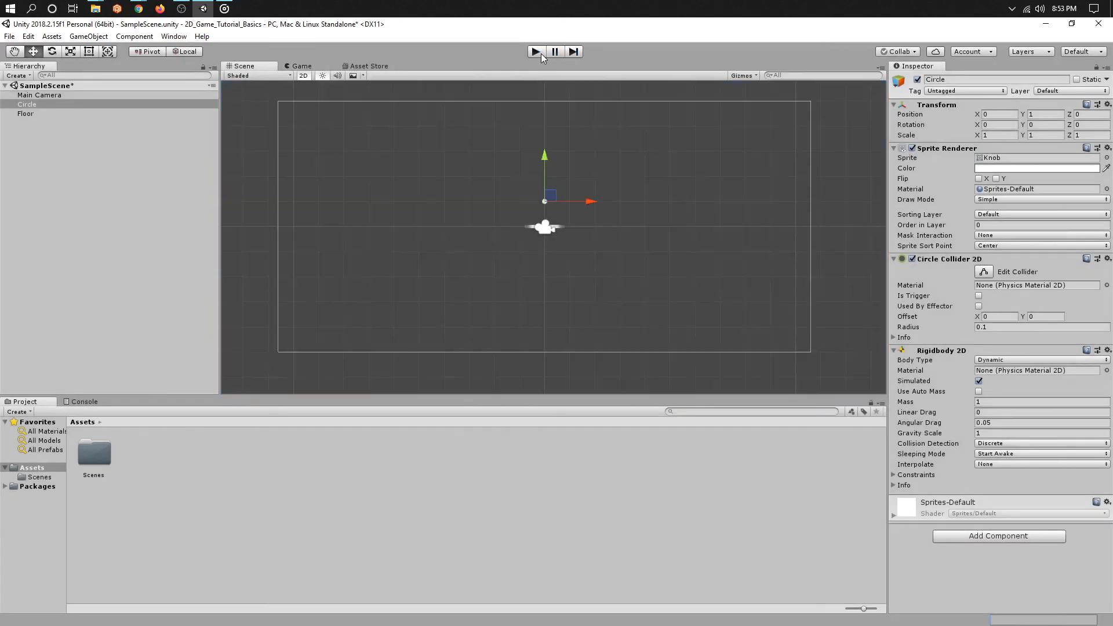
pyautogui.click(541, 53)
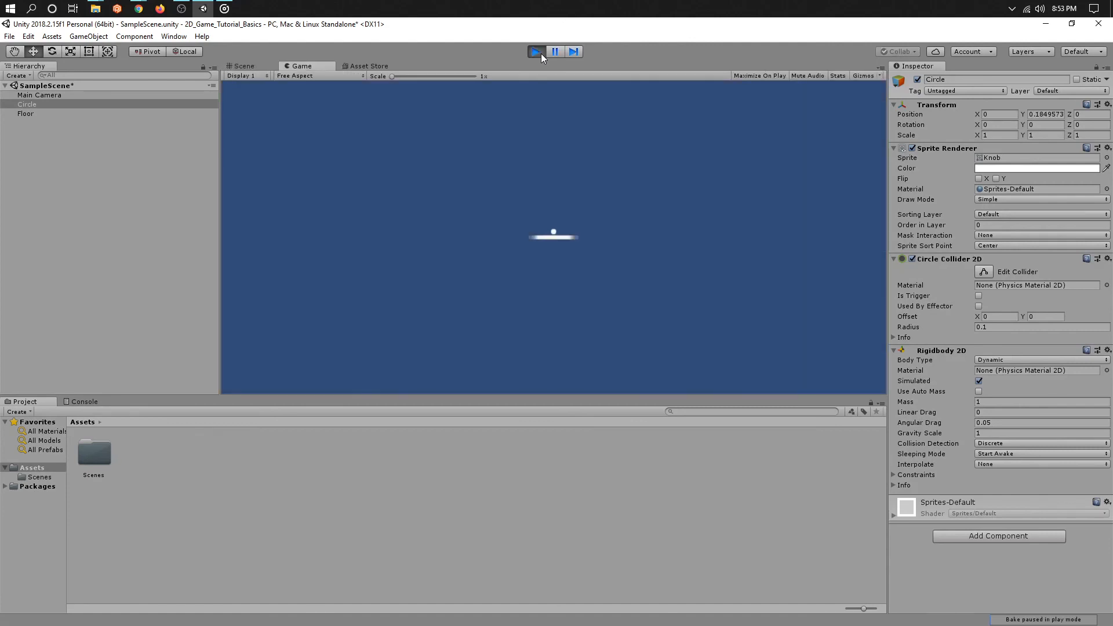
pyautogui.click(541, 54)
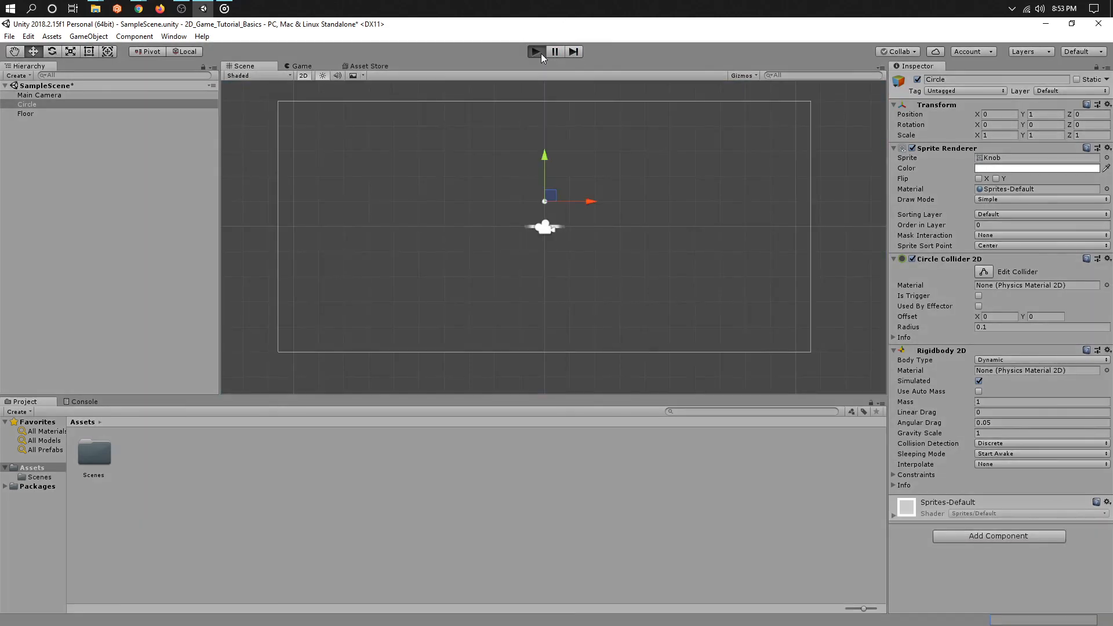
pyautogui.click(541, 54)
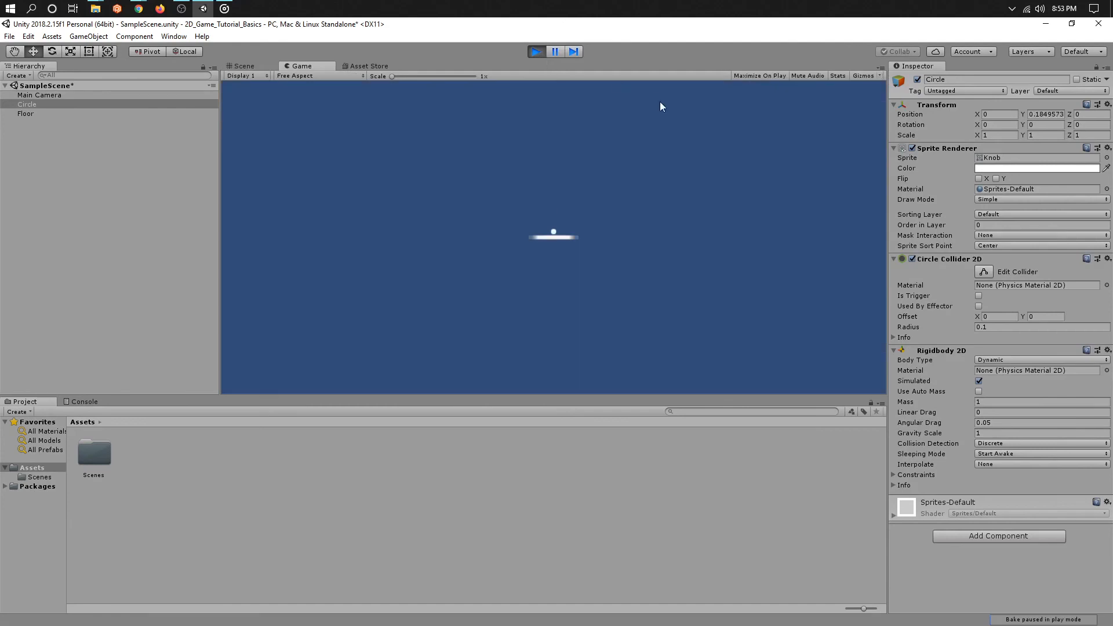
pyautogui.click(538, 53)
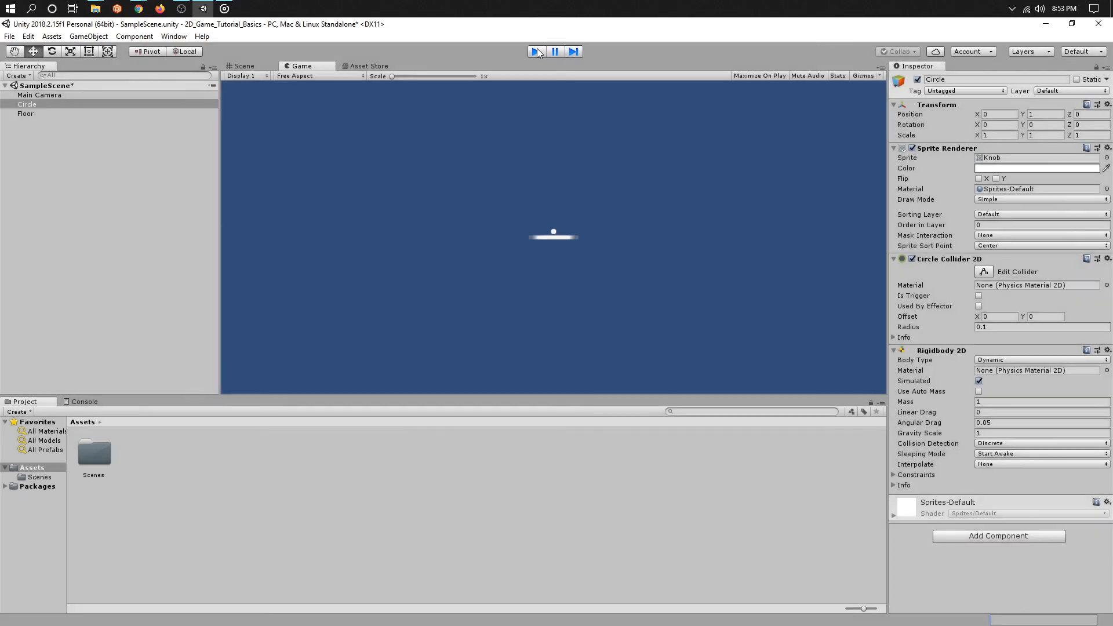
# - Set the mass of the Circle's Rigidbody 2D to 10
pyautogui.click(983, 402)
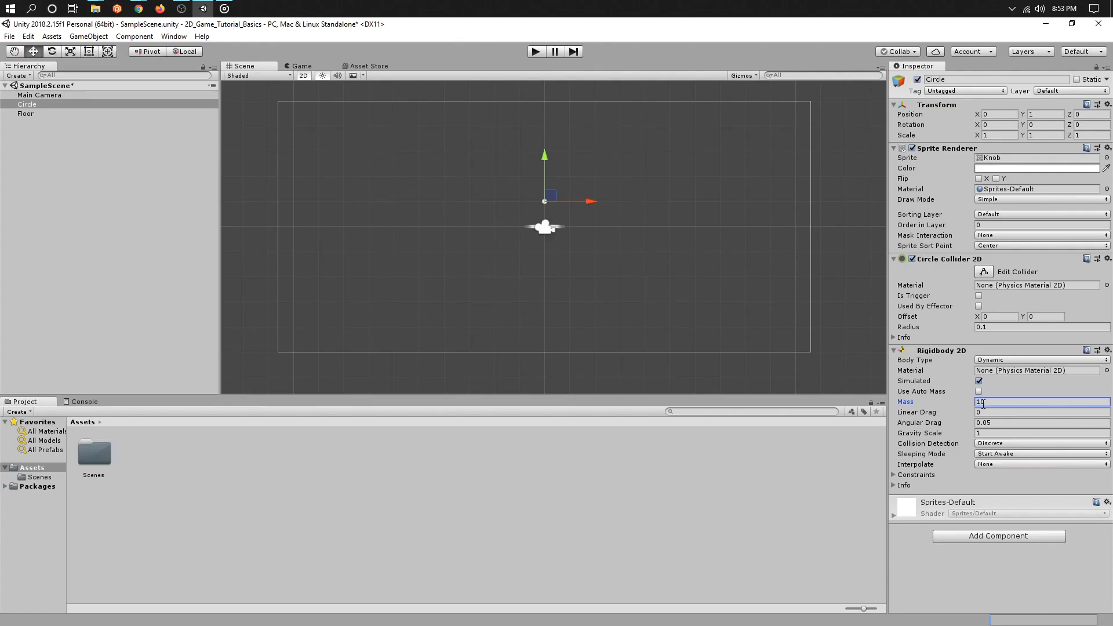